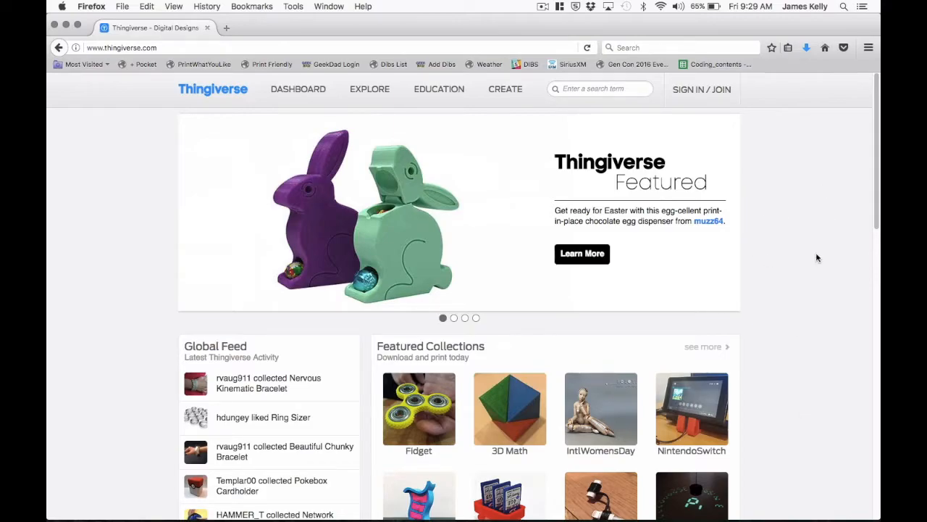
Search Thingiverse for "elf knight"
click(598, 88)
text(elf knight)
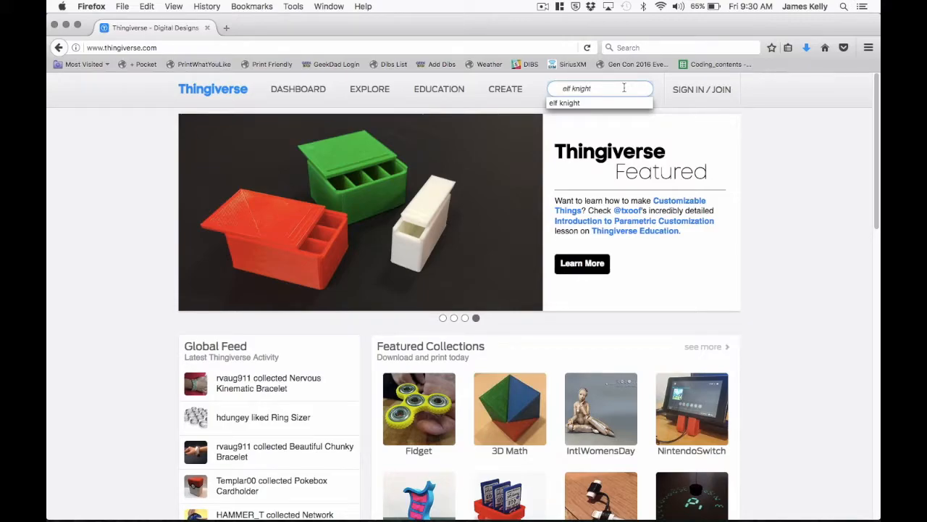
key(Return)
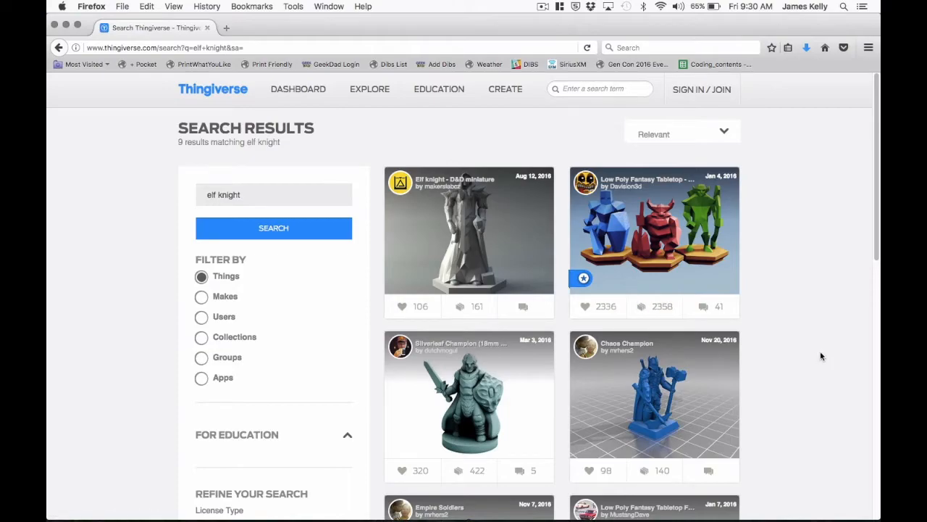
Look through the search results and open the "Elf knight - D&D miniature" model page
scroll(822, 355, down, 2)
scroll(821, 354, down, 6)
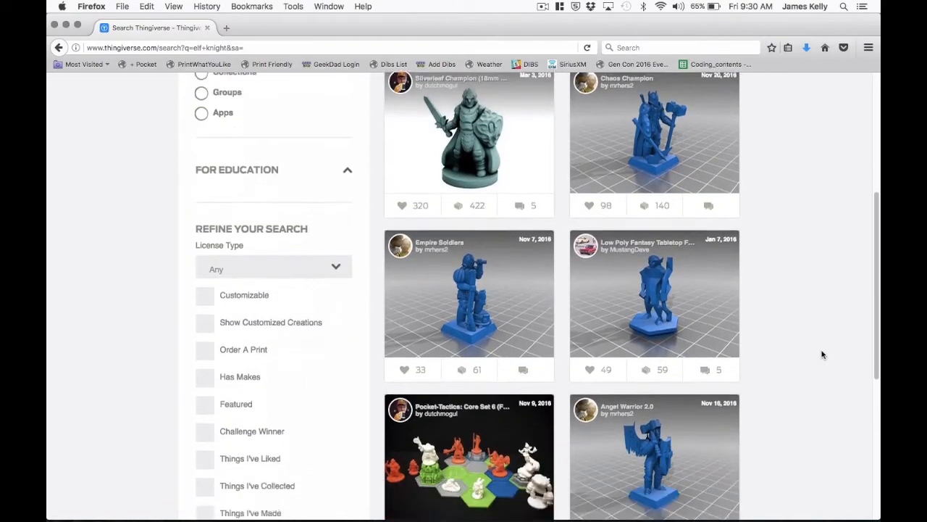
scroll(821, 354, up, 6)
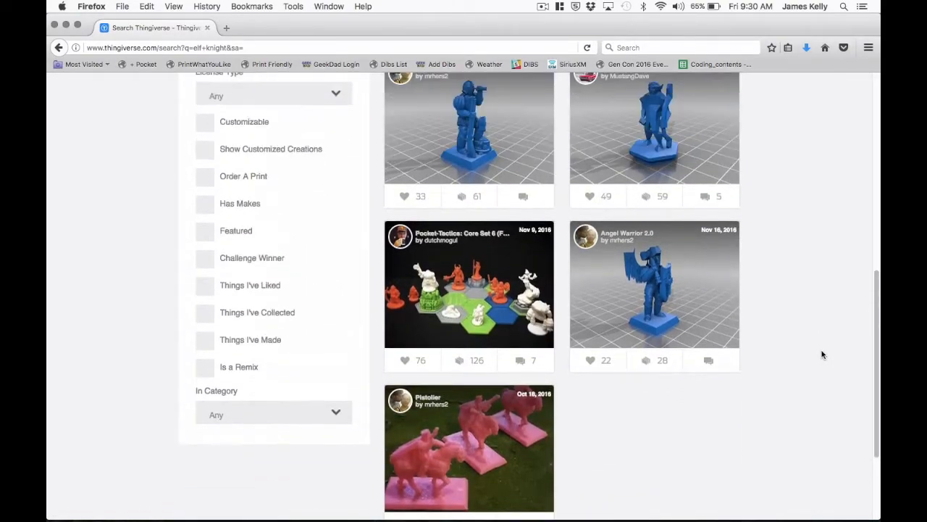
scroll(822, 354, up, 2)
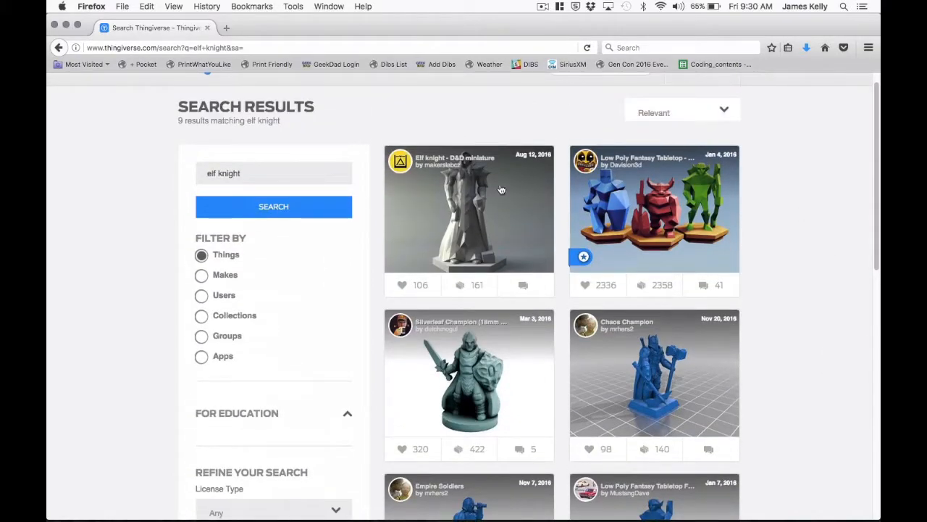
click(463, 207)
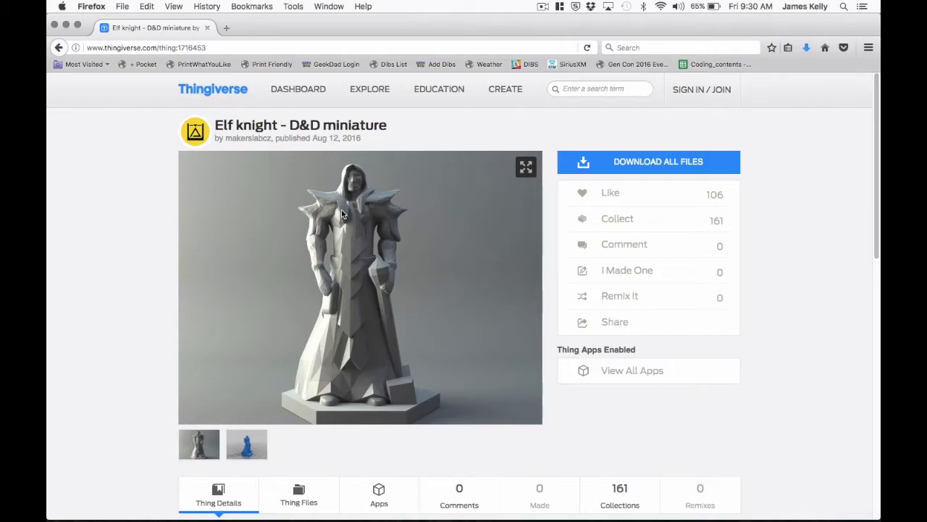
Open the elf knight's blue model image in Thingiview and examine the figure from several sides
click(247, 449)
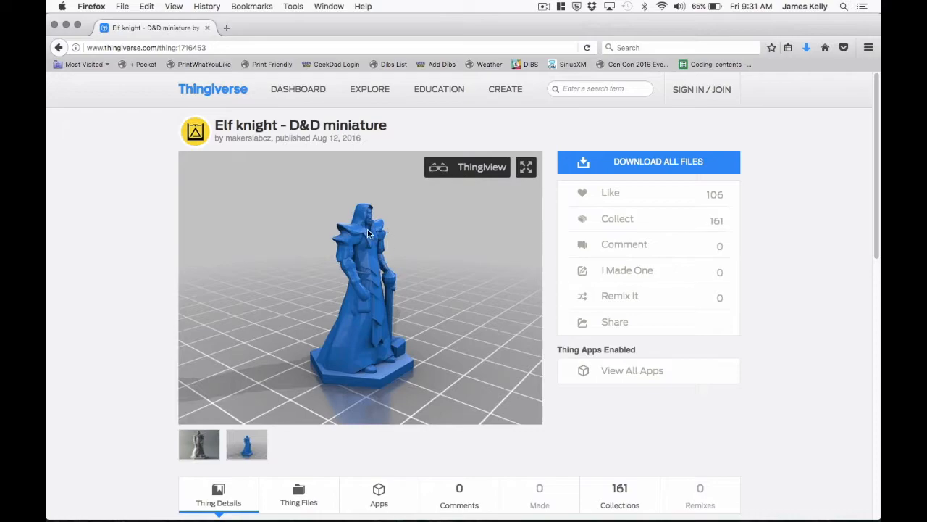
click(491, 168)
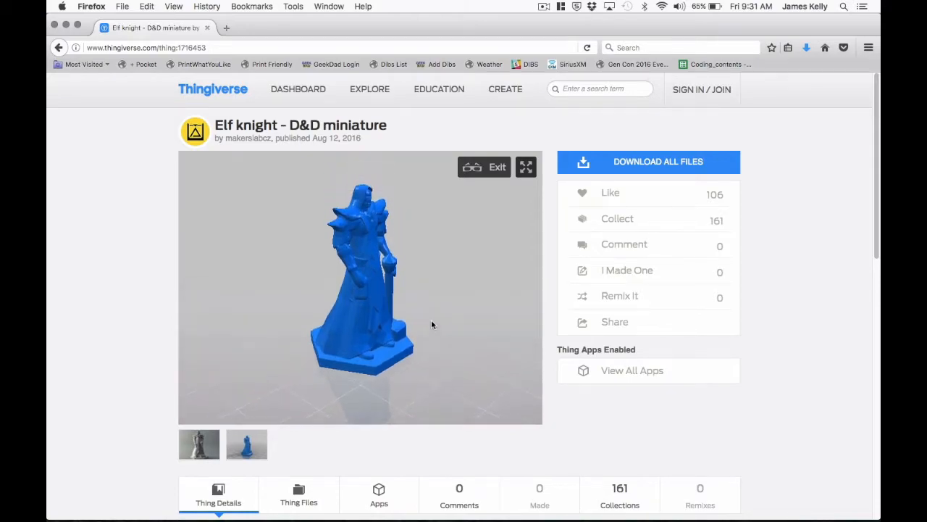
drag(436, 312, 258, 292)
drag(434, 317, 266, 315)
drag(425, 335, 457, 375)
scroll(457, 375, down, 5)
scroll(460, 374, down, 2)
drag(430, 335, 395, 295)
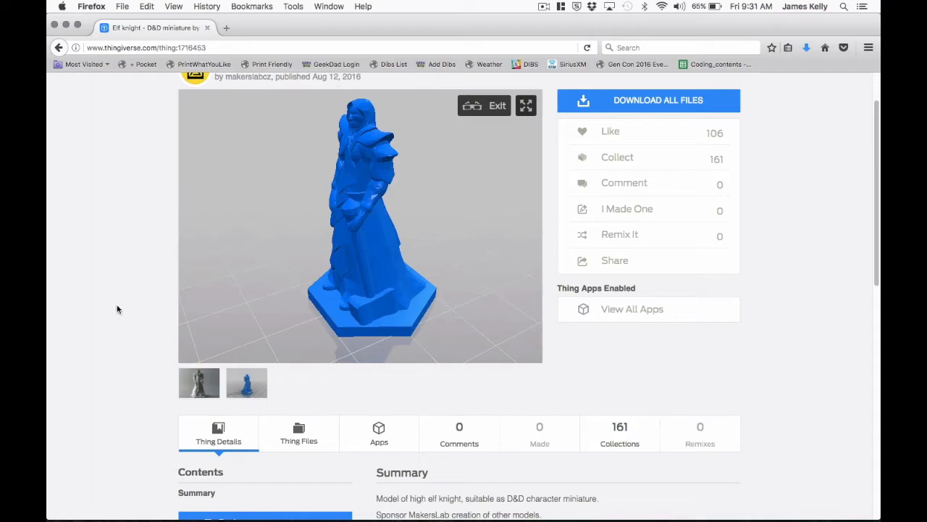
scroll(152, 298, up, 5)
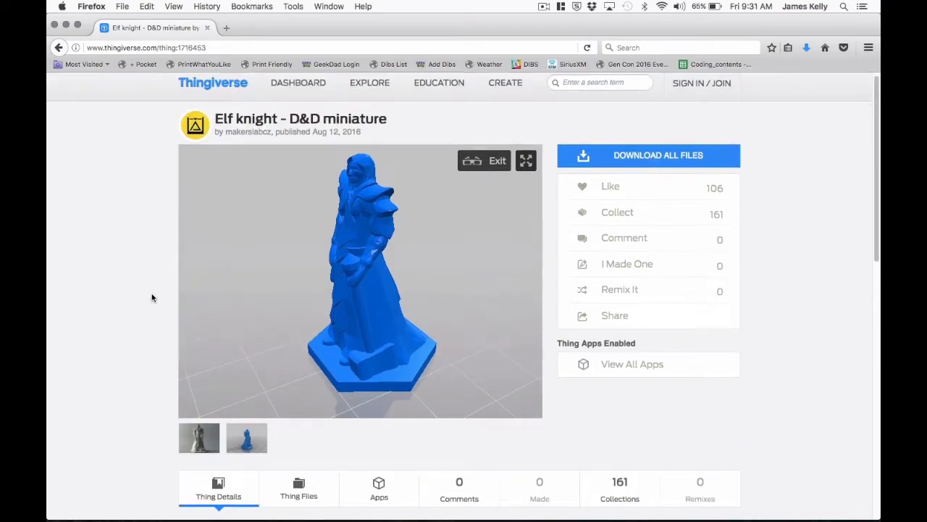
Open the miniature's Creative Commons license, read its permissions and terms, and return to the model page
scroll(133, 334, down, 3)
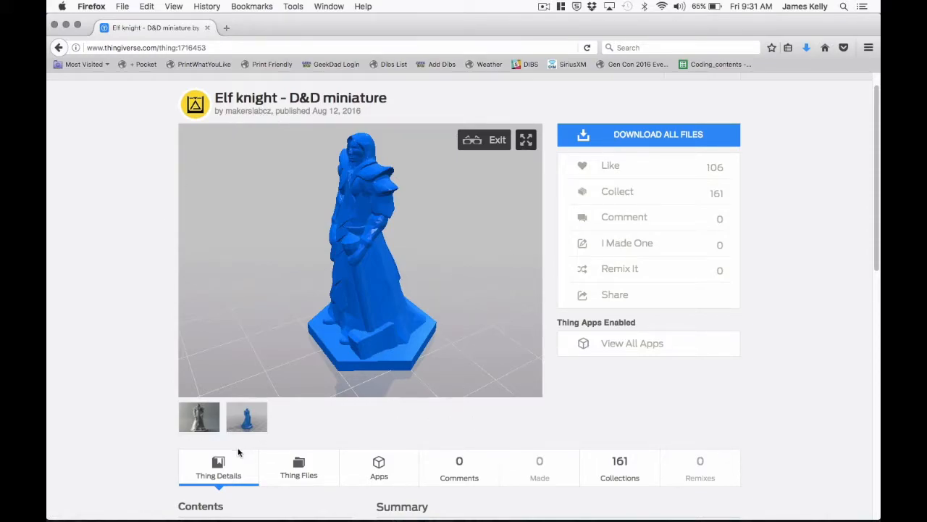
scroll(238, 452, down, 4)
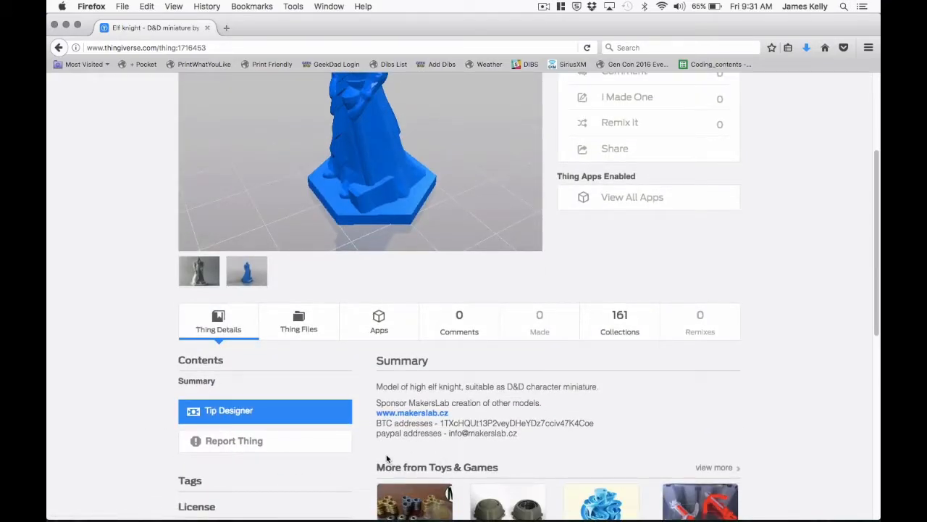
scroll(358, 464, down, 1)
scroll(346, 453, down, 2)
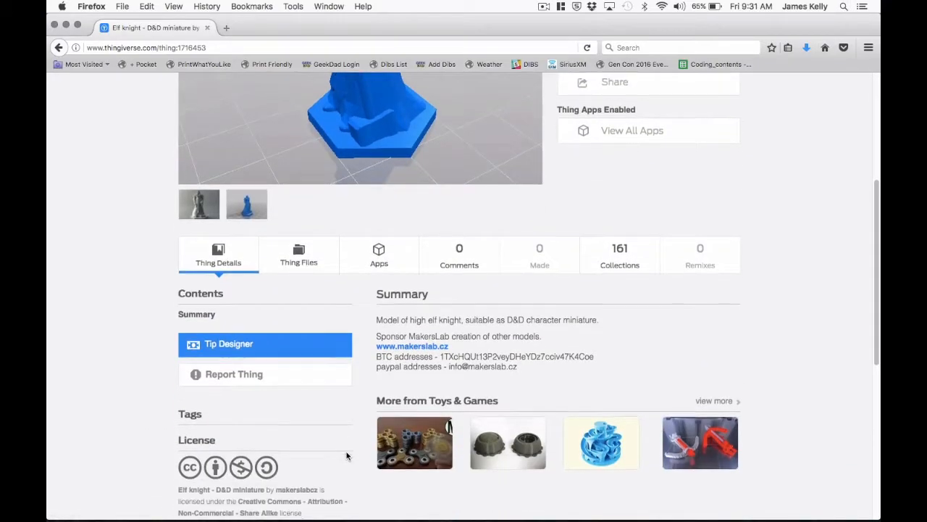
scroll(346, 454, down, 1)
scroll(144, 465, down, 3)
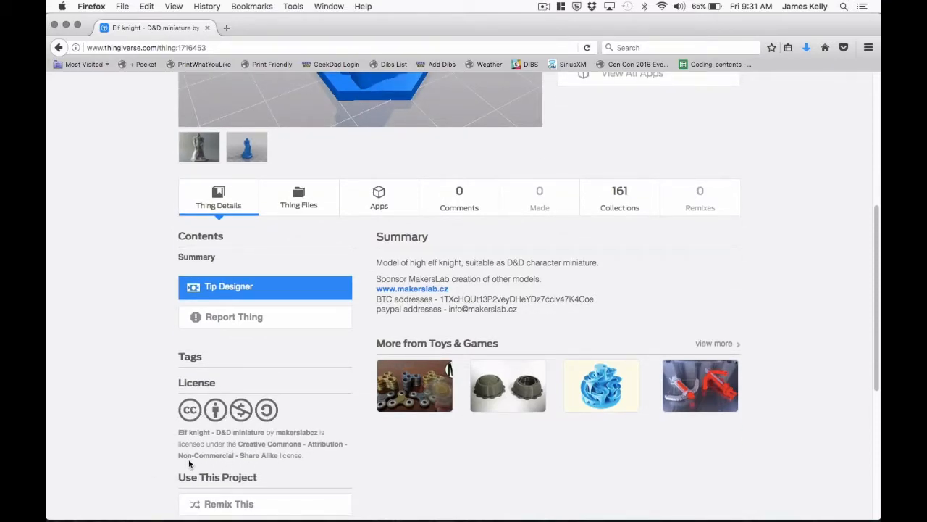
click(255, 461)
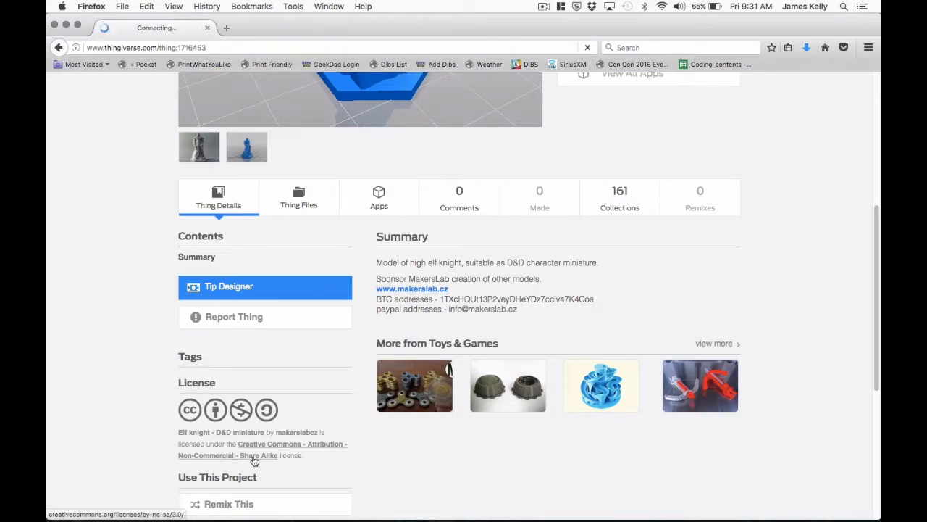
scroll(480, 342, down, 2)
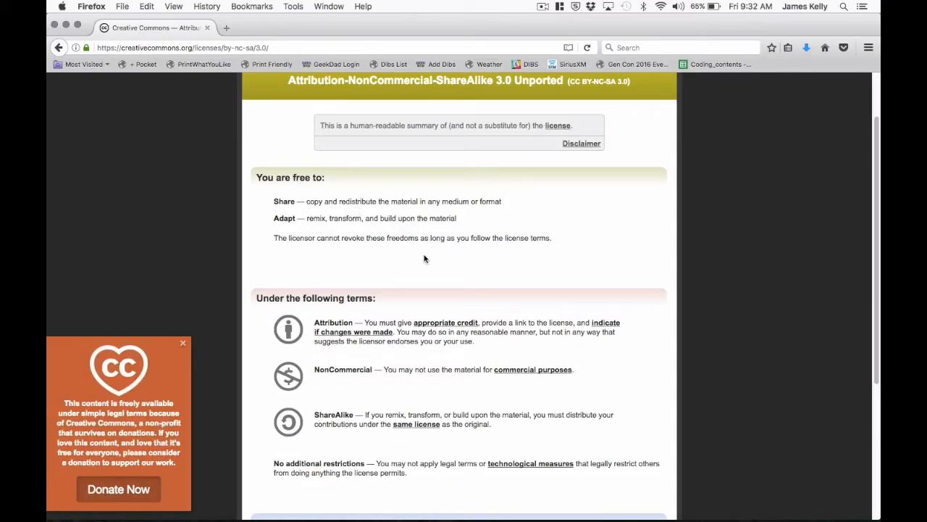
scroll(424, 255, down, 1)
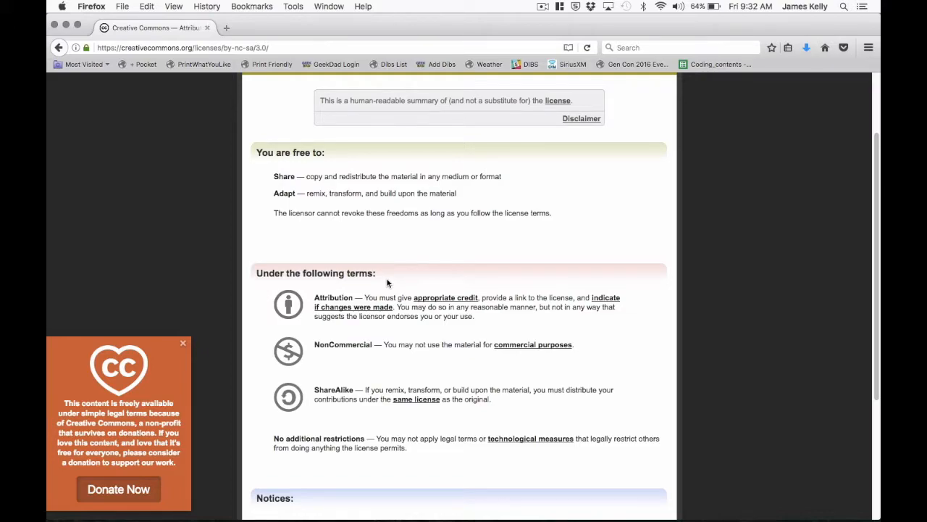
scroll(386, 283, up, 3)
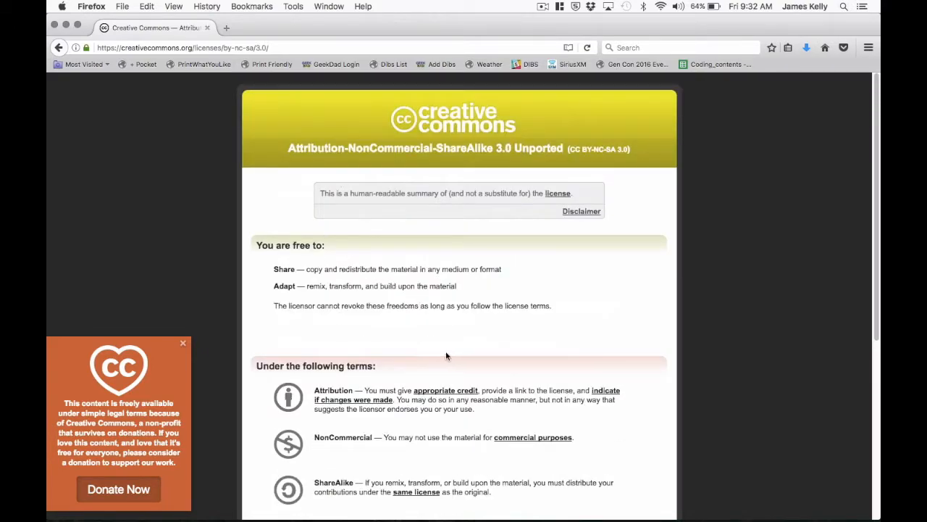
scroll(479, 355, down, 2)
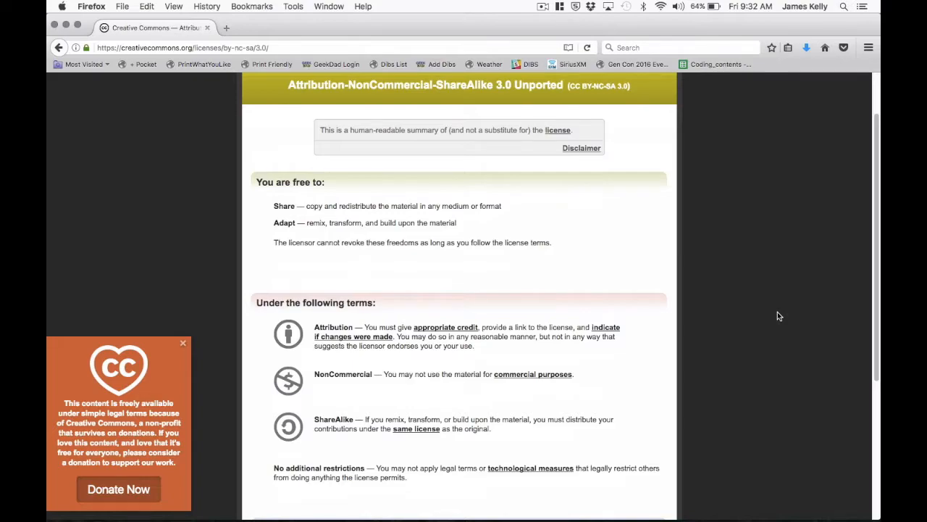
scroll(777, 312, up, 2)
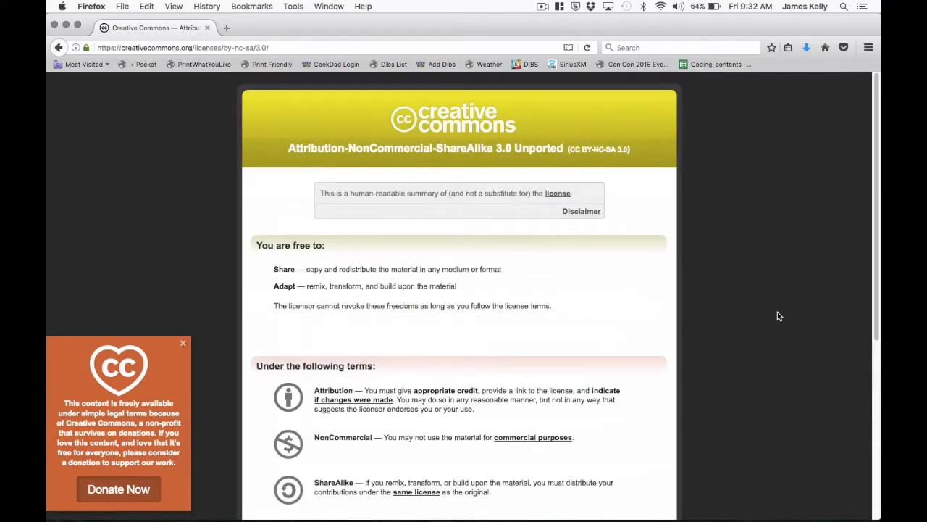
click(58, 47)
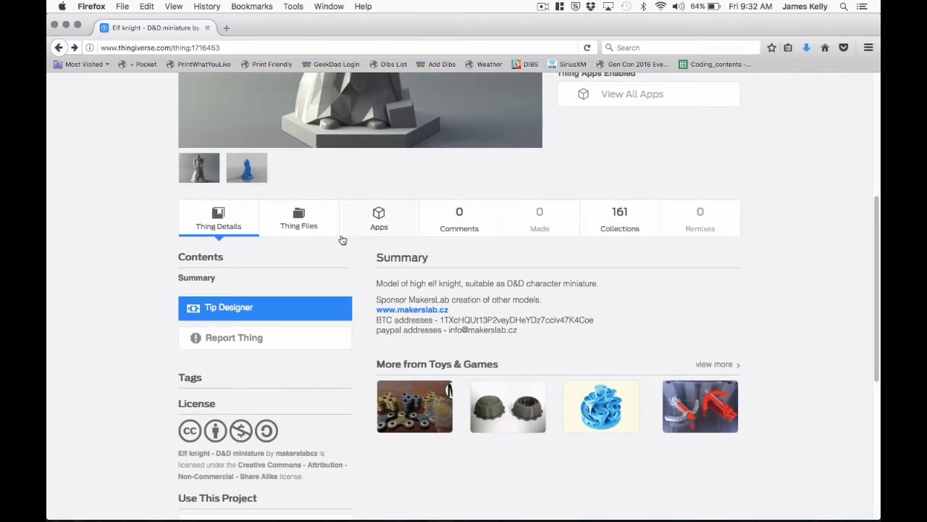
Show the miniature's downloadable files and save Winhem_Moonstriker.stl to the computer
scroll(300, 248, up, 5)
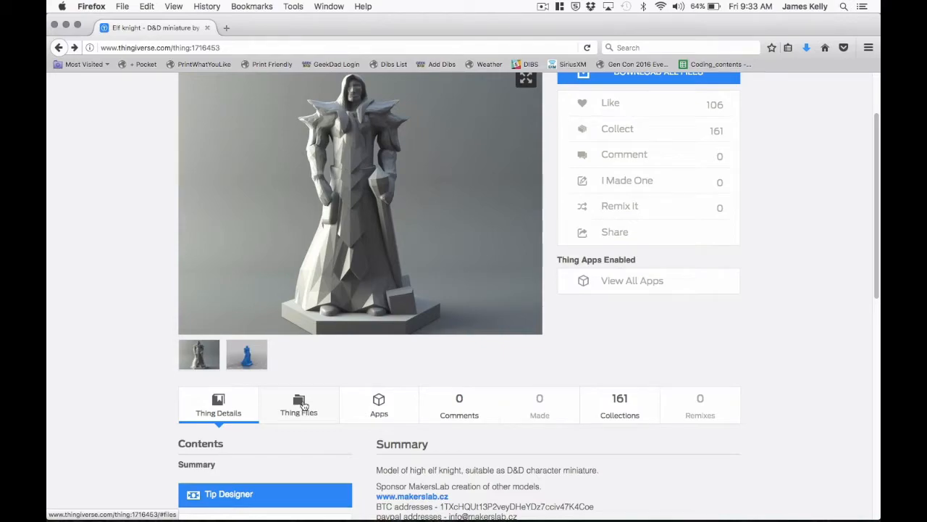
click(301, 406)
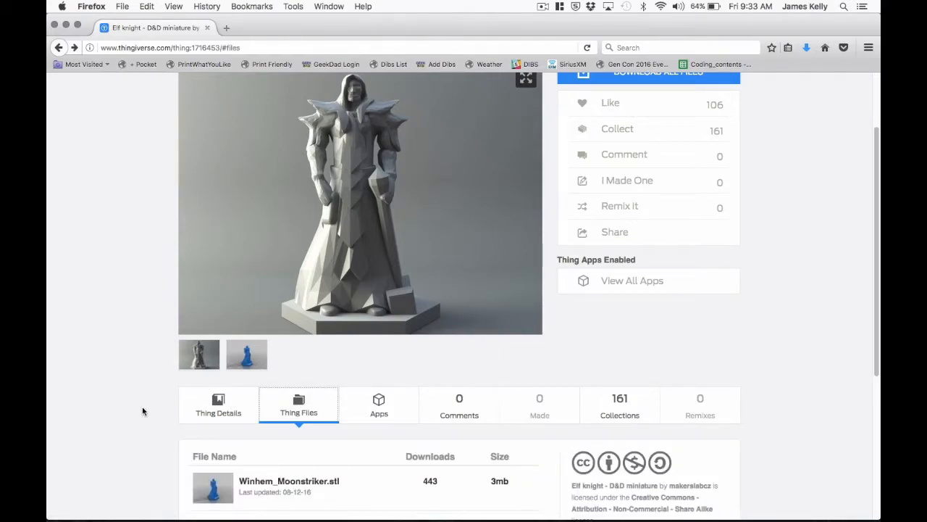
scroll(106, 389, down, 2)
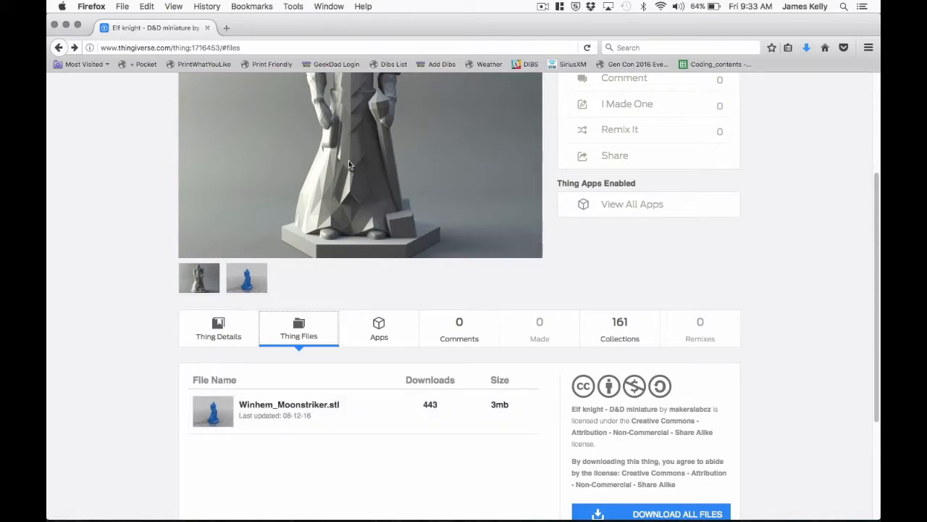
scroll(356, 212, up, 3)
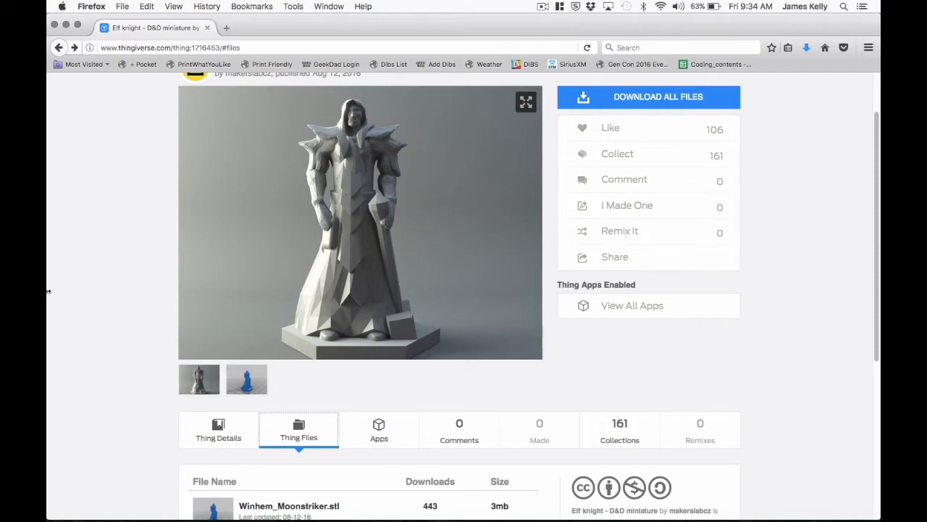
scroll(109, 305, down, 5)
click(294, 349)
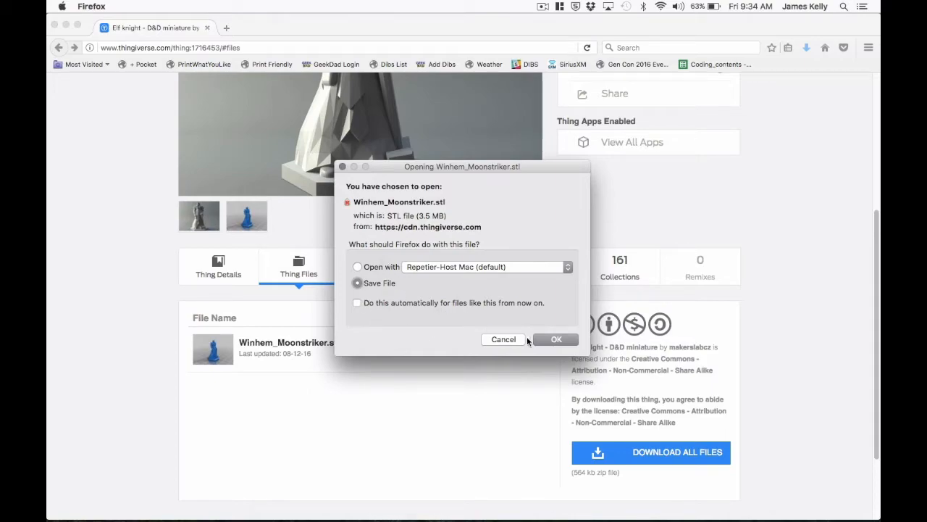
click(550, 339)
click(556, 339)
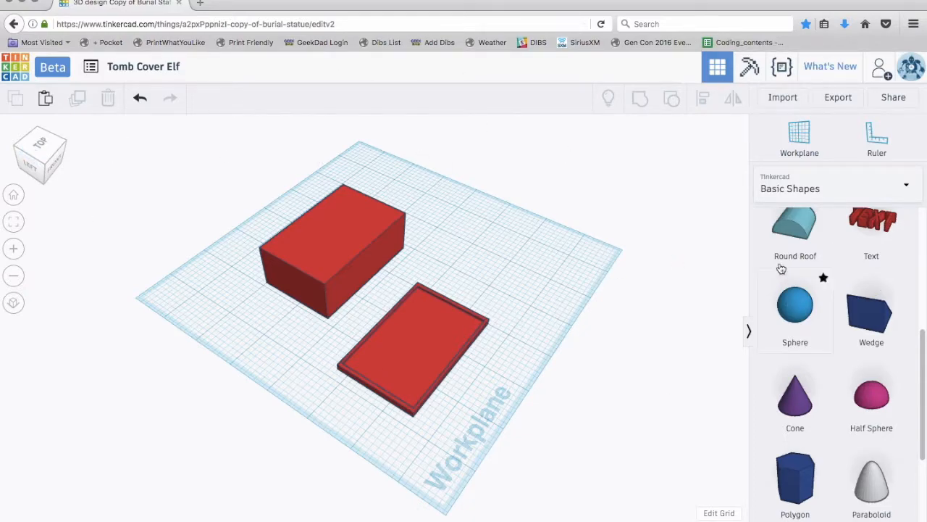
Examine the red box and the shallow rimmed cover in the Tinkercad design Tomb Cover Elf from several angles
right_drag(565, 424, 386, 424)
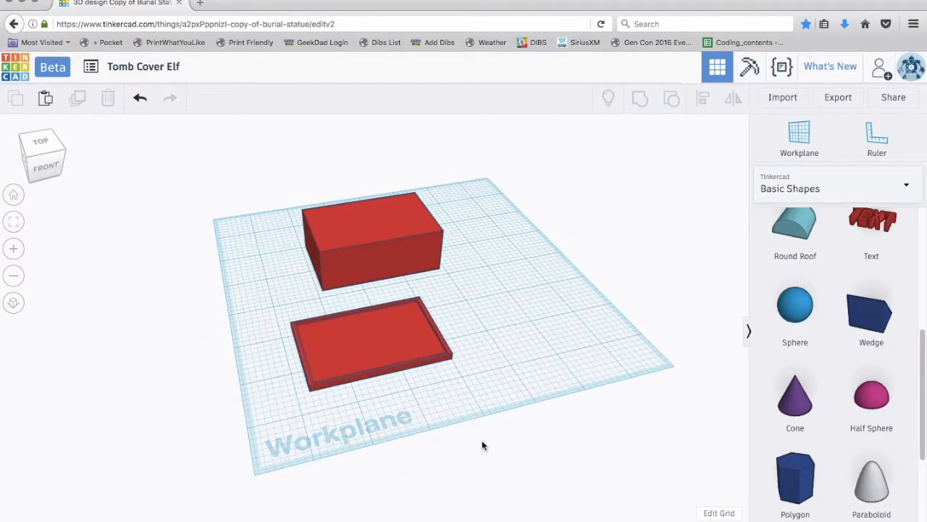
right_drag(488, 447, 282, 222)
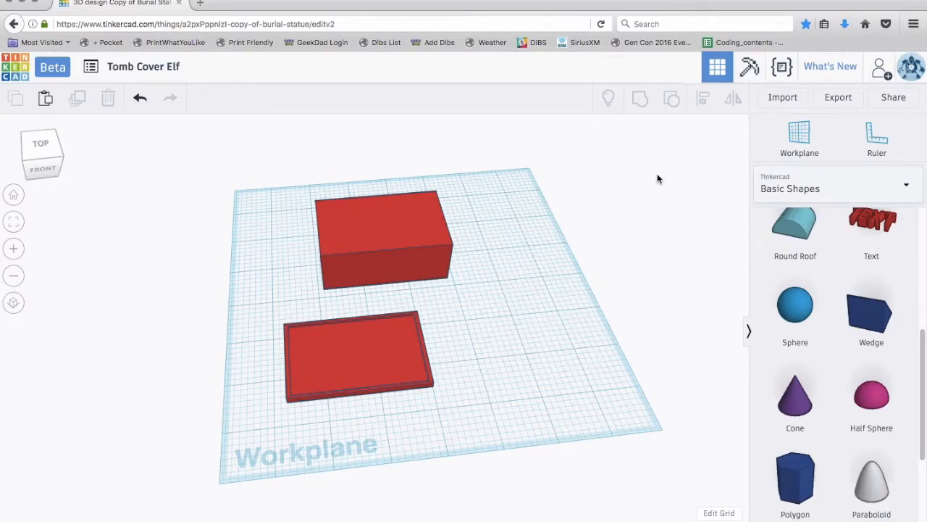
scroll(539, 258, up, 3)
scroll(455, 413, down, 1)
scroll(455, 410, down, 3)
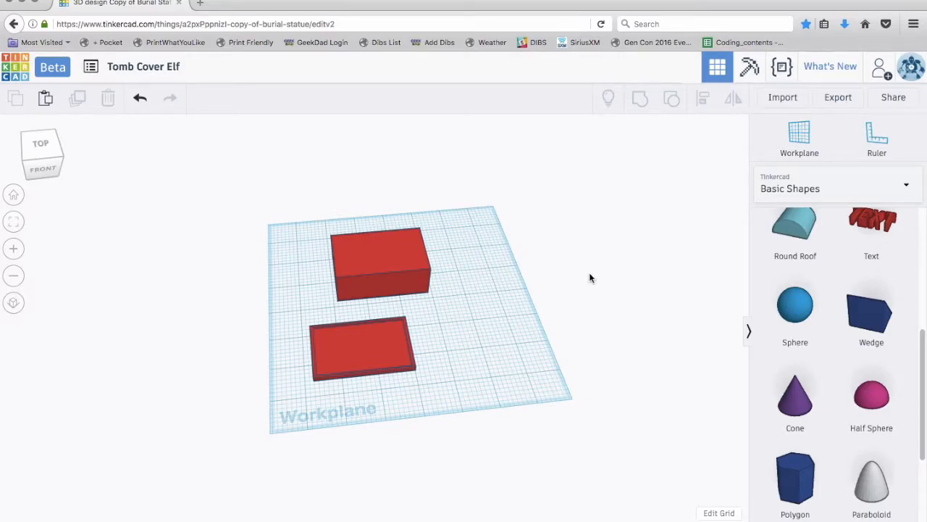
right_drag(598, 339, 654, 337)
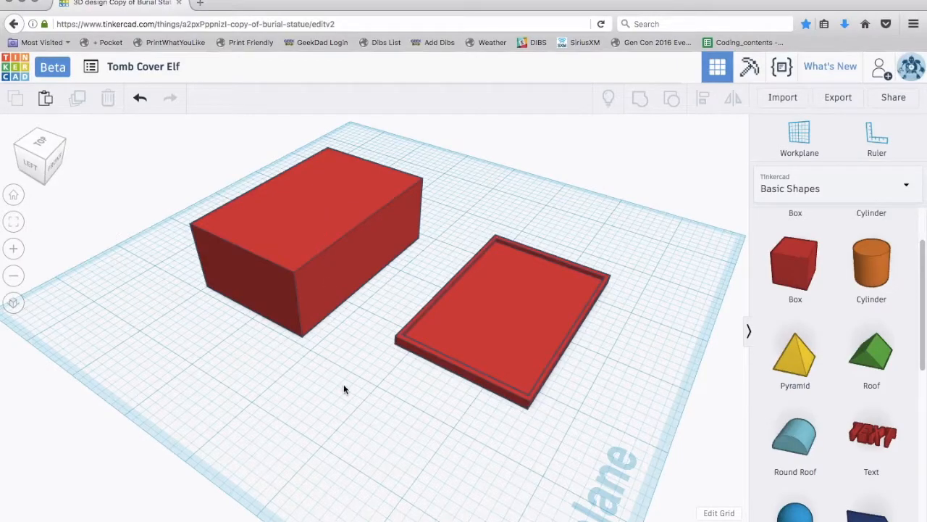
right_drag(554, 454, 533, 457)
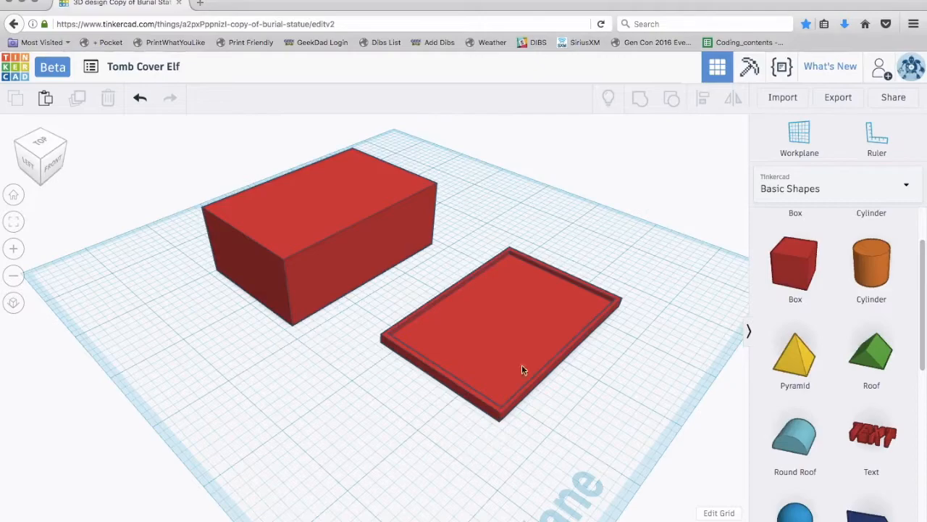
Import ElfKnight.stl from the Elf1 folder into the Tomb Cover Elf design
click(789, 98)
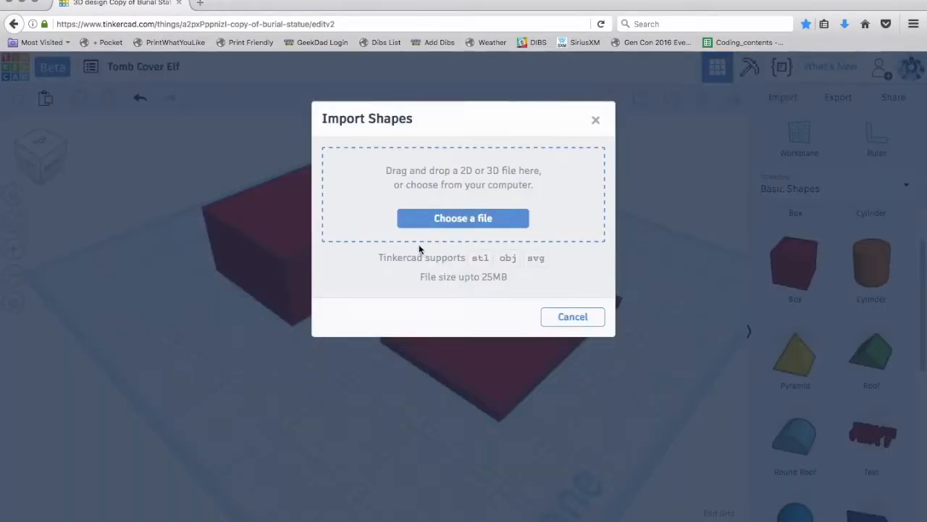
click(469, 219)
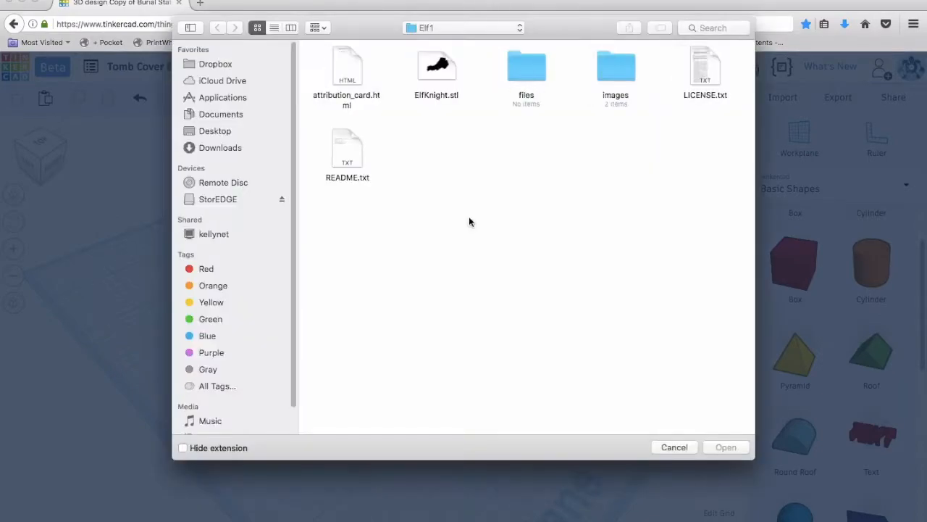
click(440, 78)
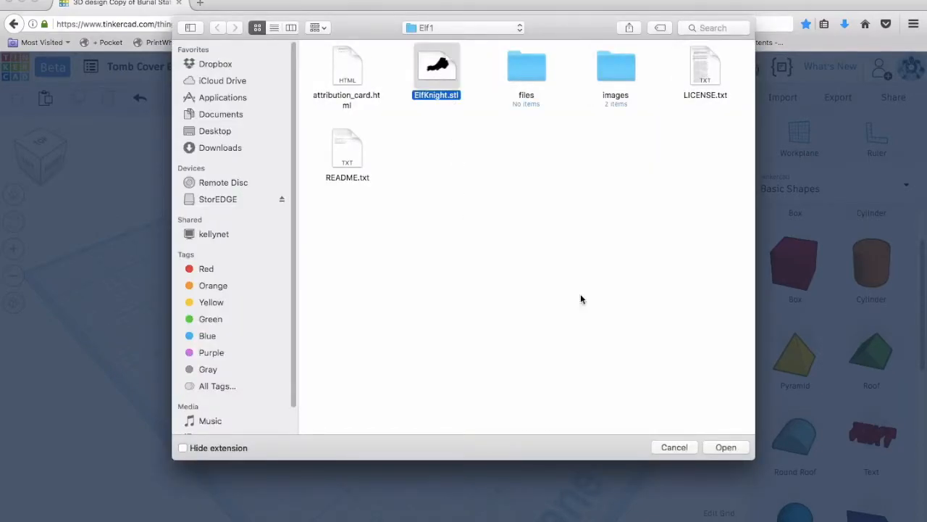
click(726, 448)
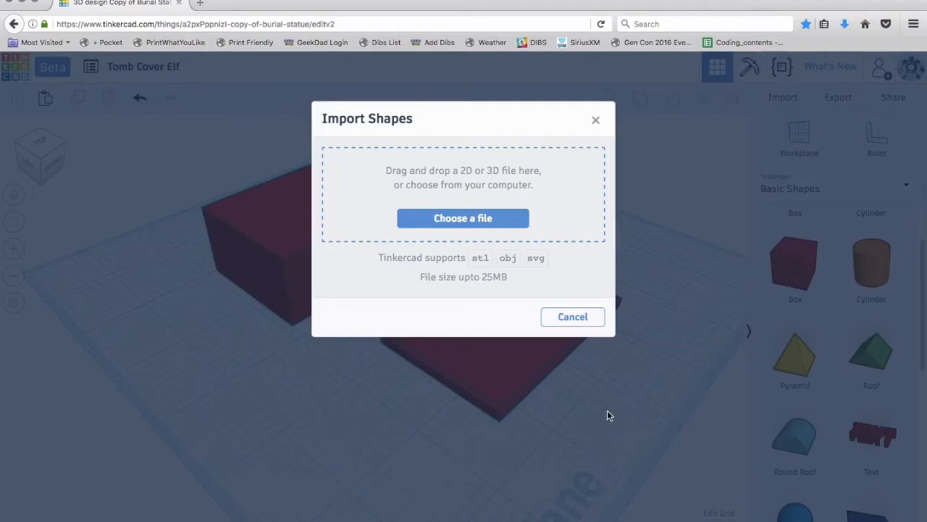
click(572, 342)
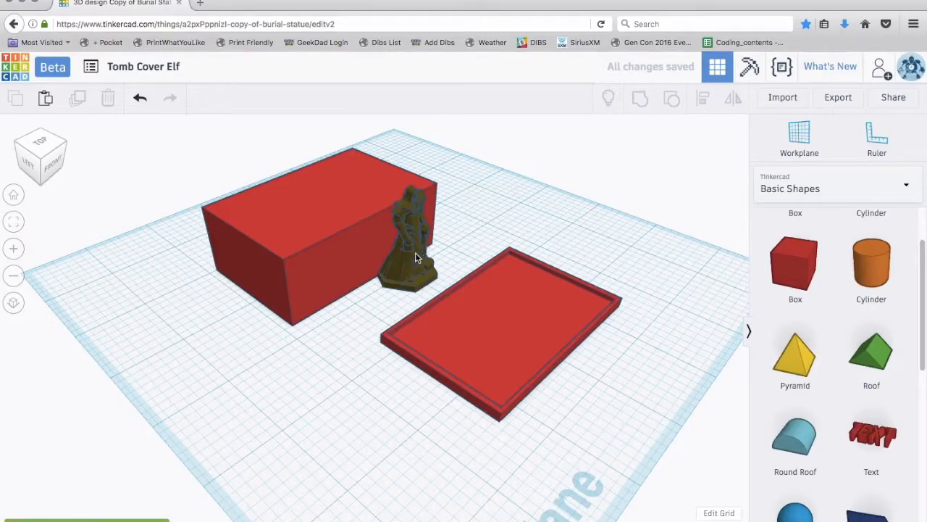
Move the imported elf knight onto open workplane in front of the red box and colour it yellow
drag(415, 263, 319, 423)
right_drag(319, 422, 464, 445)
right_drag(393, 389, 288, 392)
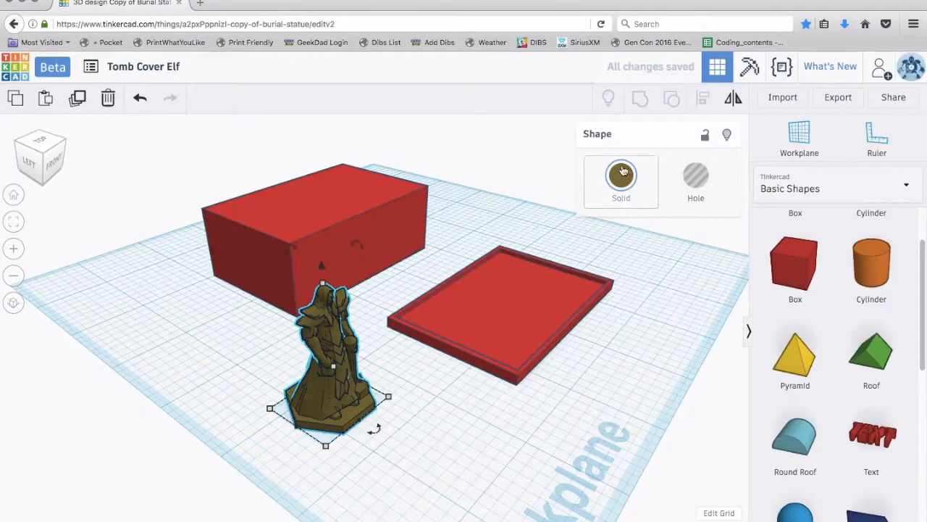
click(622, 174)
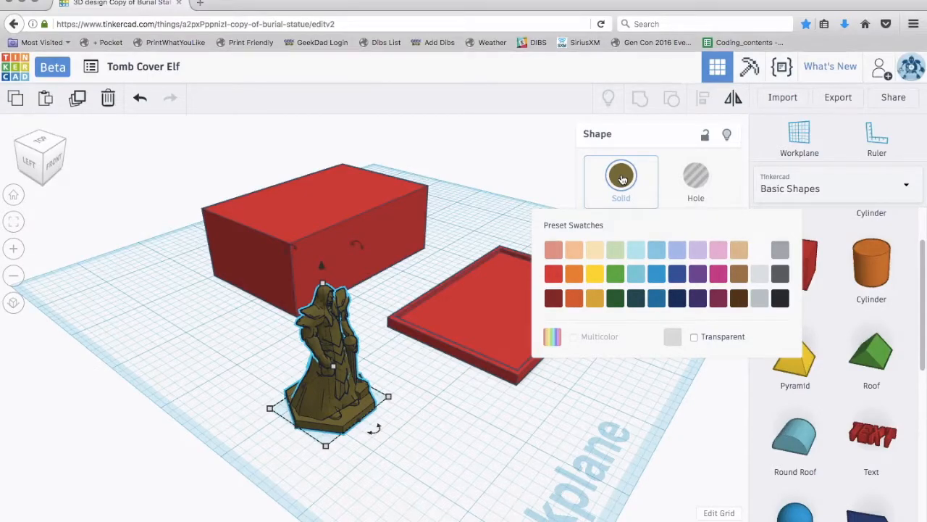
click(594, 274)
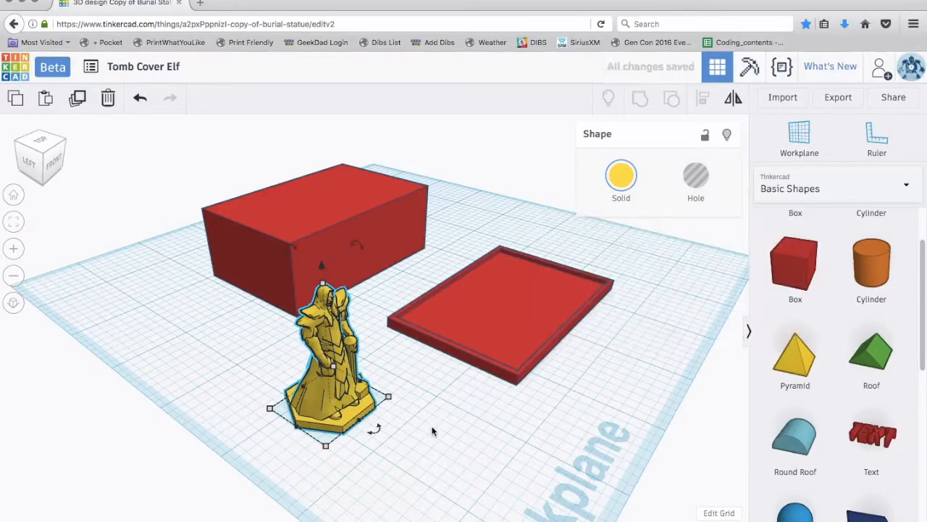
click(416, 439)
Add a box beside the elf knight, enlarge its footprint, make it taller than the figure, and turn it into a hole
right_drag(416, 438, 432, 399)
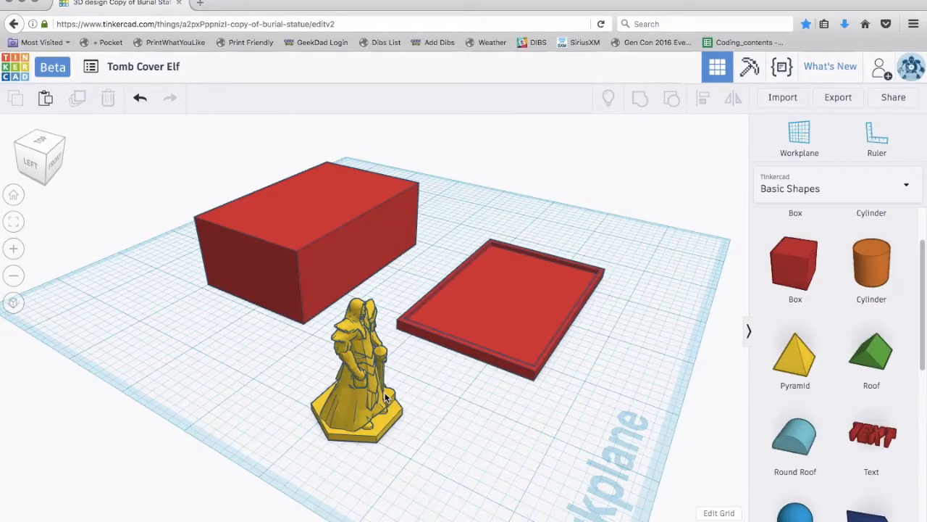
right_drag(514, 426, 481, 201)
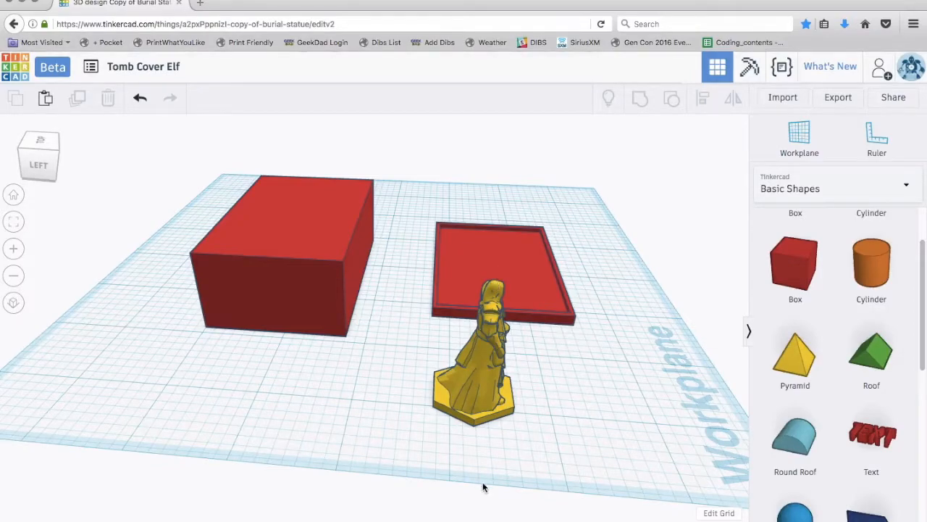
right_drag(532, 446, 483, 449)
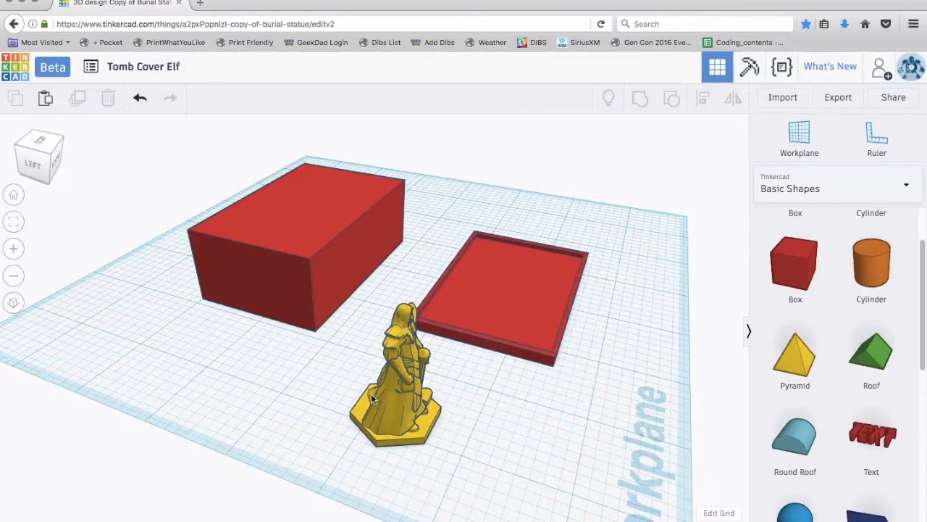
right_drag(468, 427, 492, 430)
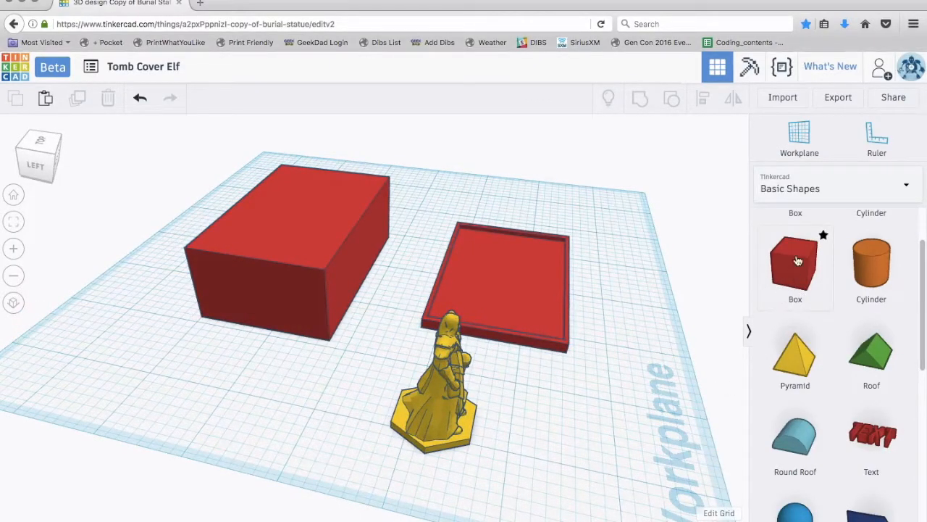
drag(800, 262, 280, 394)
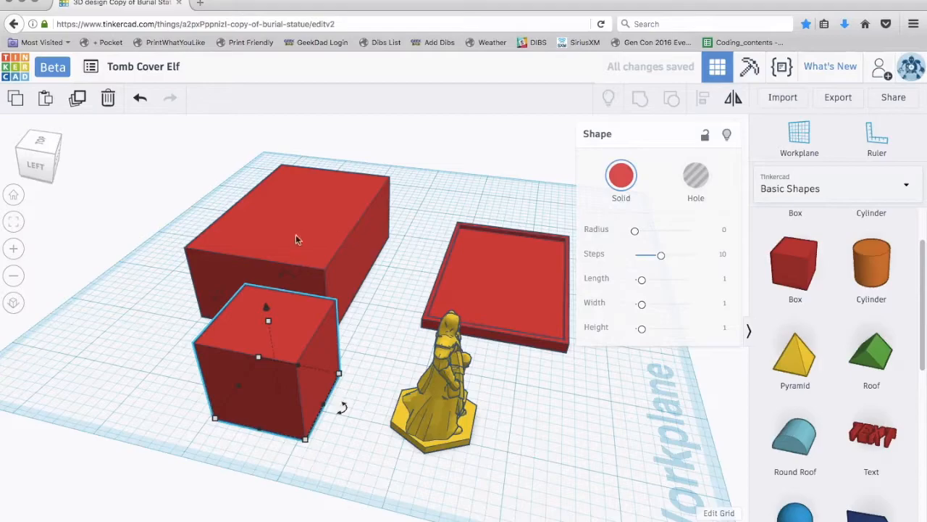
drag(285, 335, 281, 370)
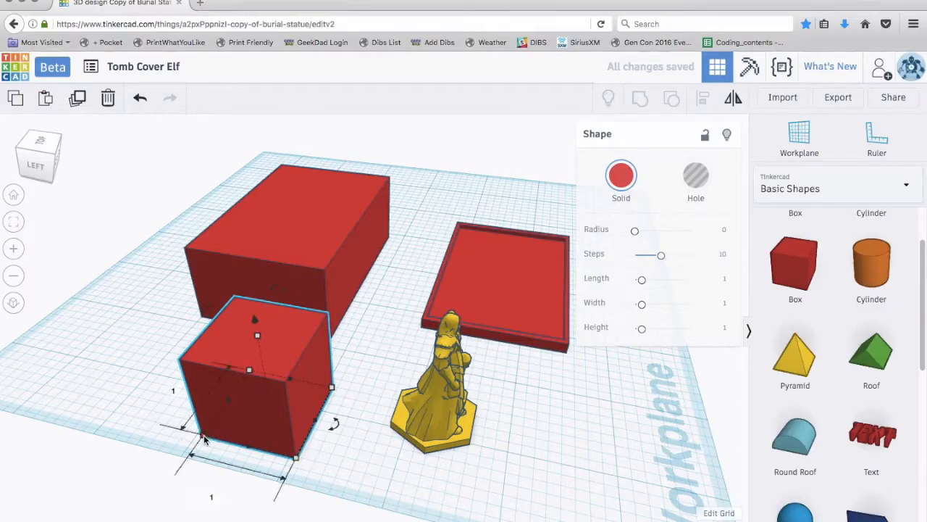
drag(203, 434, 181, 438)
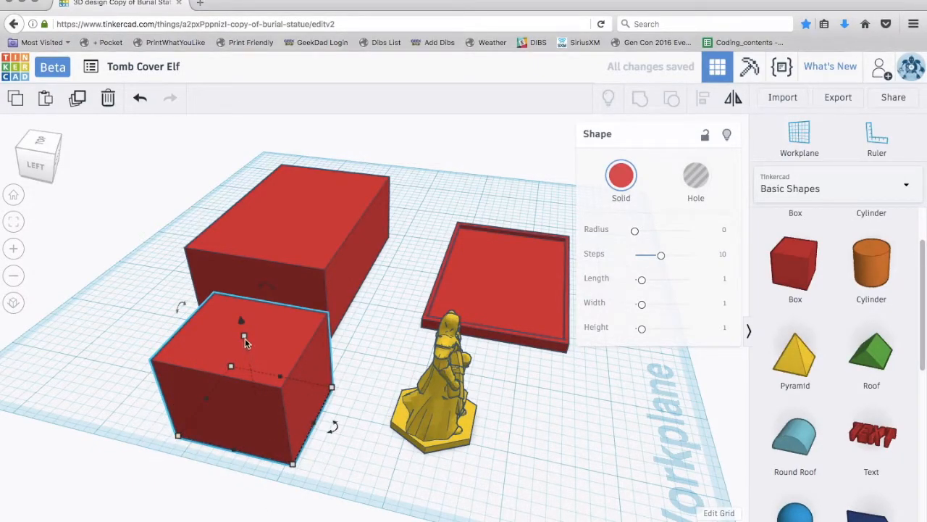
drag(244, 336, 269, 266)
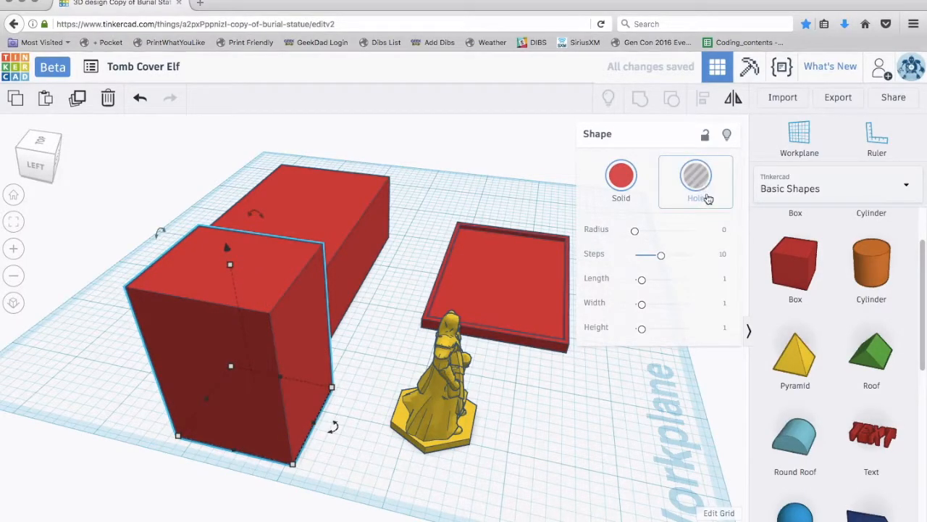
click(697, 176)
Position the tall hole box behind the elf knight so it overlaps the rear part of the figure and base
right_drag(287, 391, 330, 426)
drag(329, 426, 378, 404)
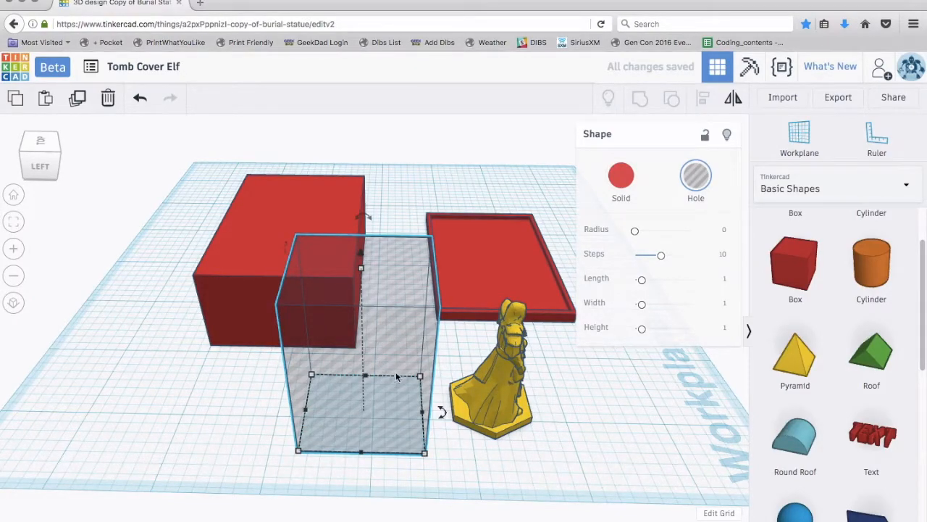
drag(389, 342, 483, 326)
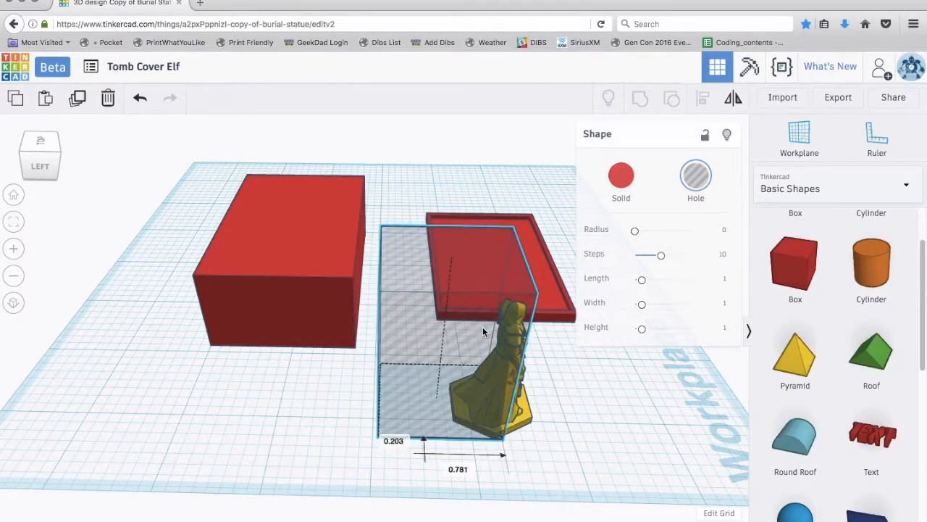
right_drag(557, 374, 539, 358)
drag(433, 356, 431, 367)
click(555, 406)
right_drag(555, 406, 407, 433)
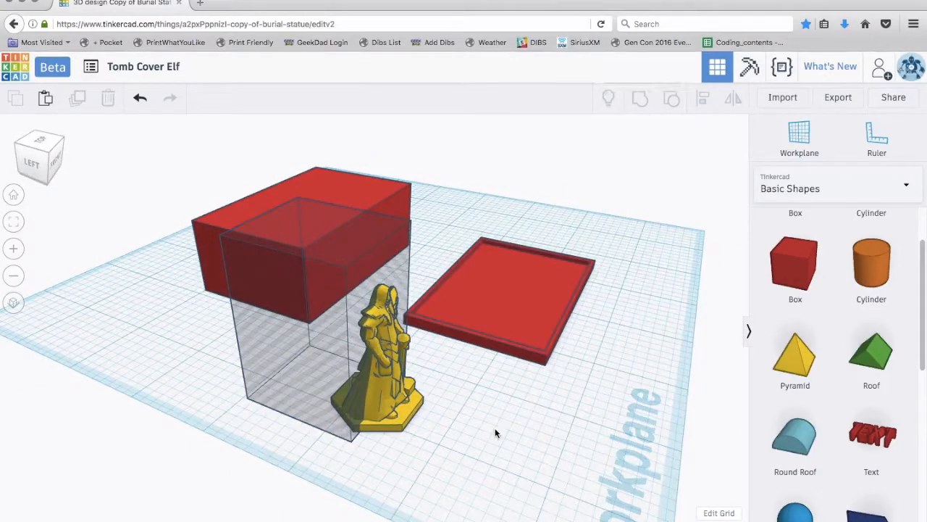
Group the tall hole box with the elf knight to cut away the figure's back
click(290, 364)
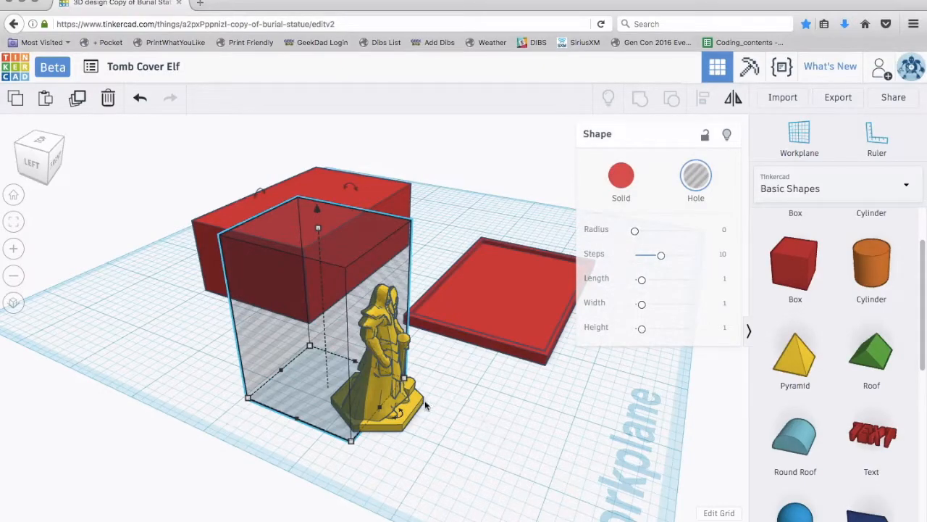
shift+click(399, 402)
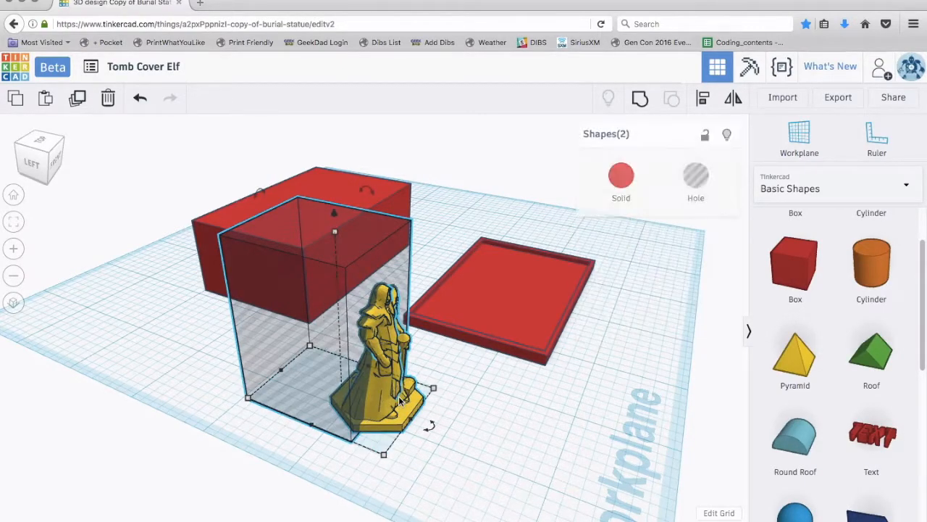
click(641, 102)
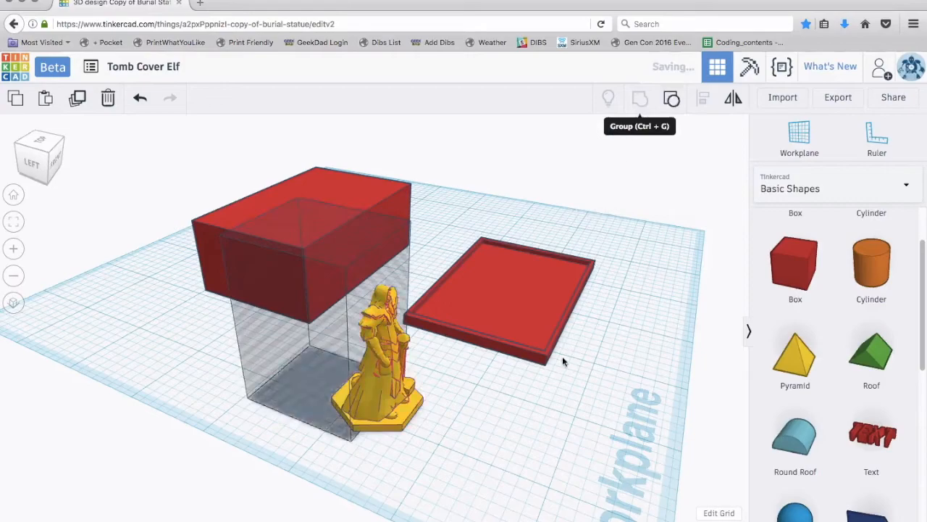
right_drag(457, 465, 486, 413)
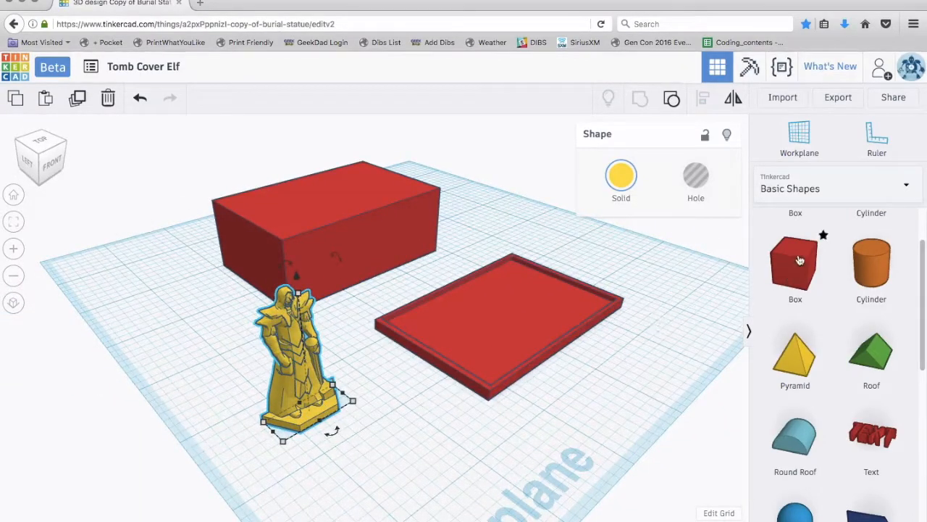
Add another box near the workplane's front corner, flatten it to a height of 0.047, and turn it into a hole
drag(795, 270, 407, 470)
drag(405, 389, 411, 472)
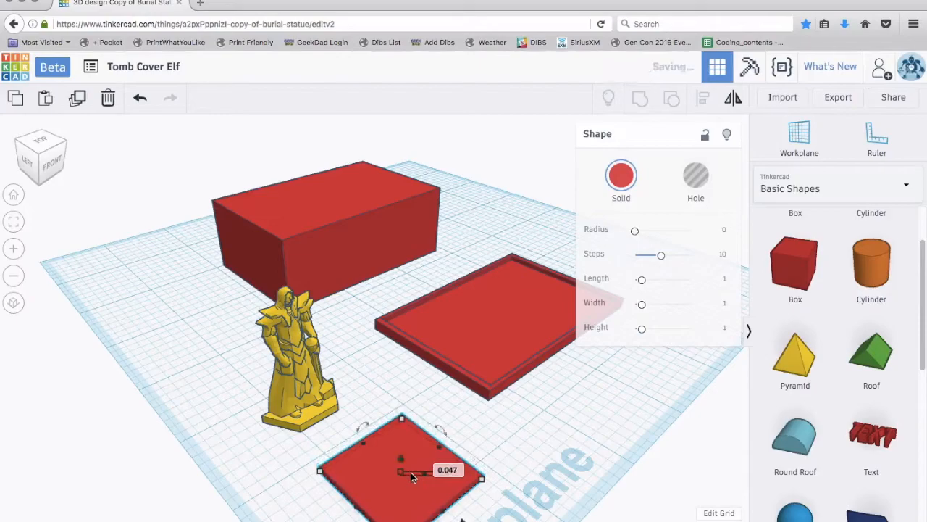
click(696, 175)
right_drag(521, 480, 520, 456)
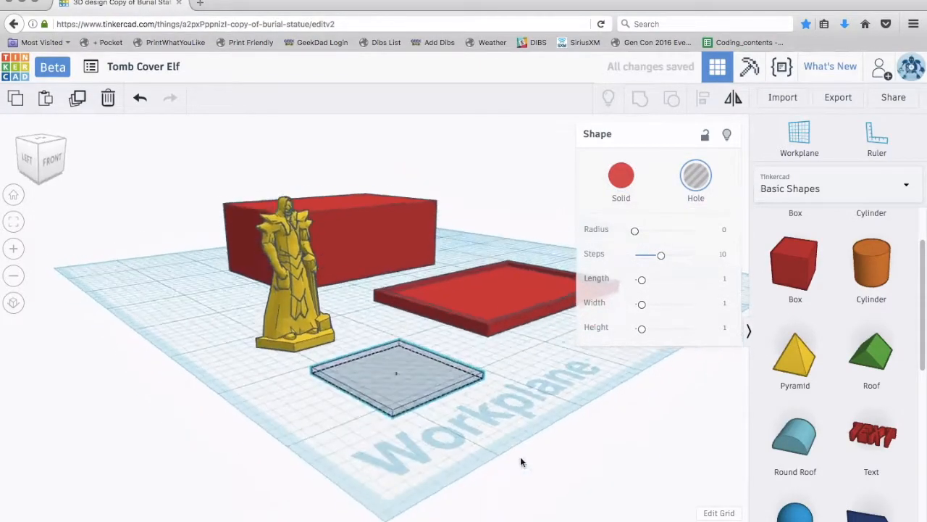
Move the thin hole box over the elf knight's base and set its height to 0.094
drag(421, 364, 319, 335)
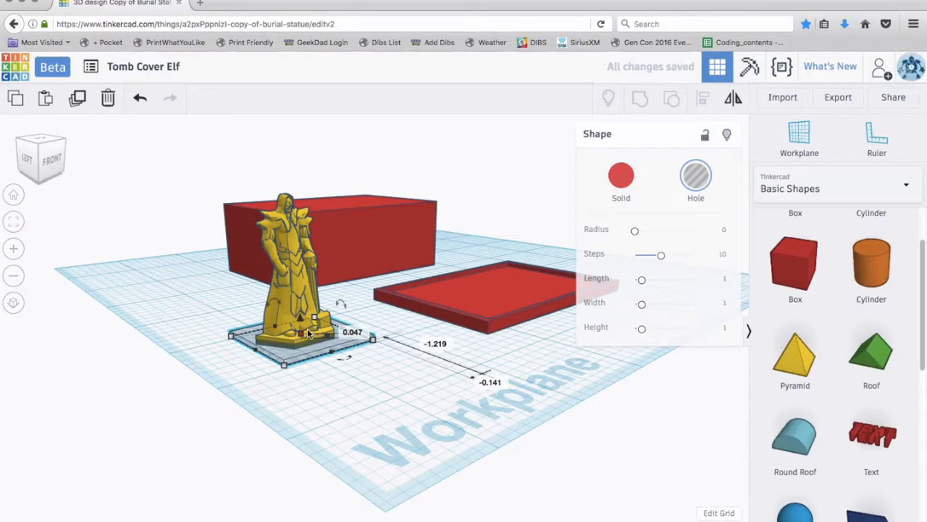
drag(301, 333, 302, 329)
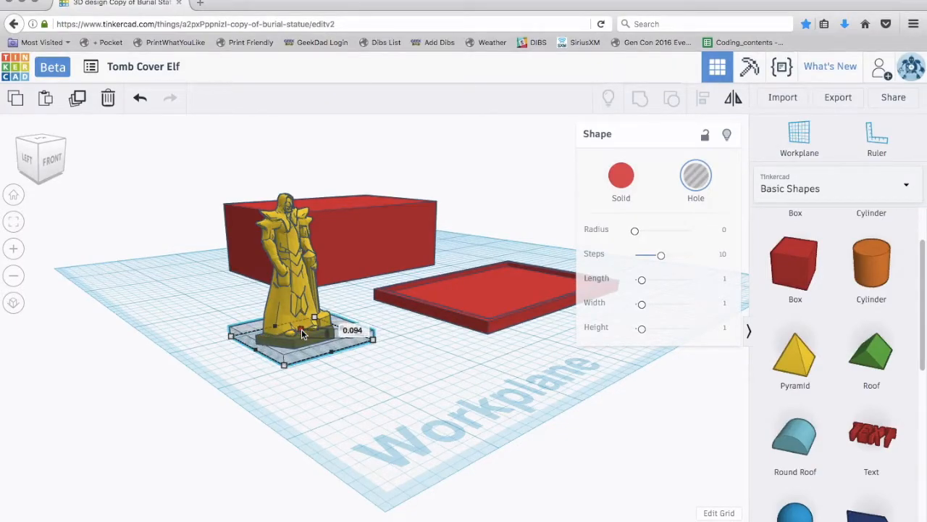
click(368, 379)
right_drag(375, 379, 295, 395)
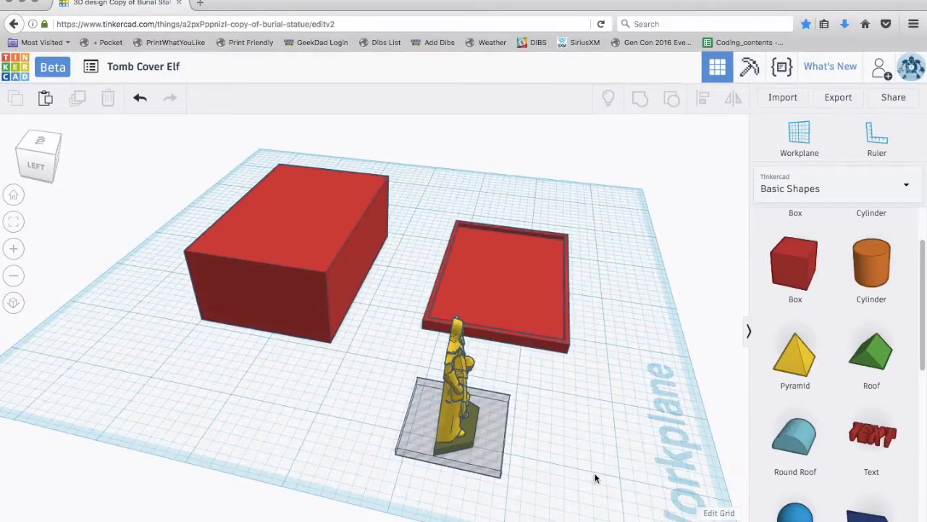
Group the thin hole box with the elf knight to cut off the figure's base
click(497, 433)
shift+click(451, 403)
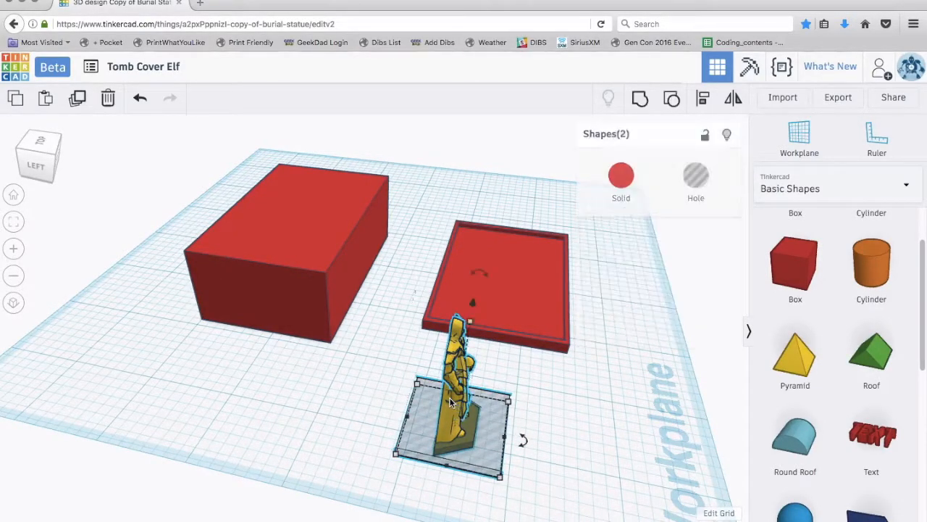
click(642, 100)
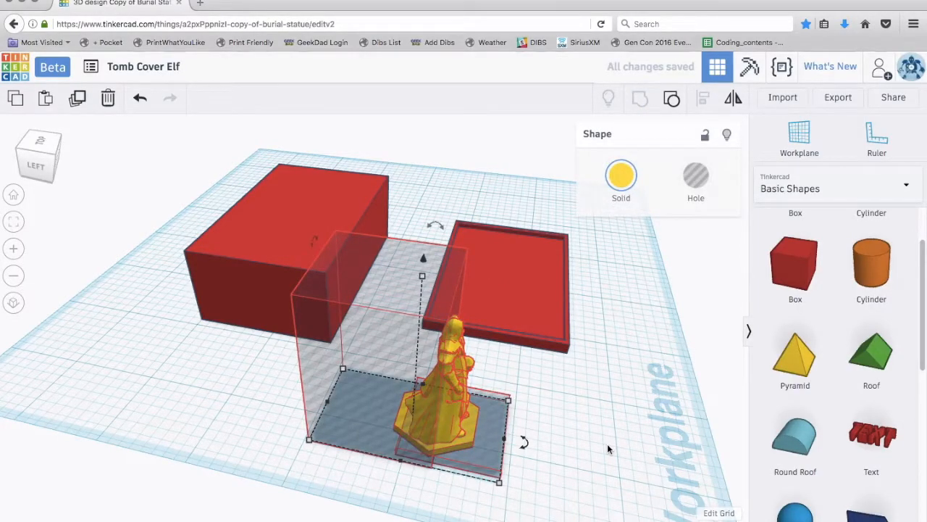
click(585, 444)
right_drag(585, 444, 444, 395)
right_drag(364, 348, 347, 374)
Lower the baseless elf figure until it rests on the workplane
click(322, 325)
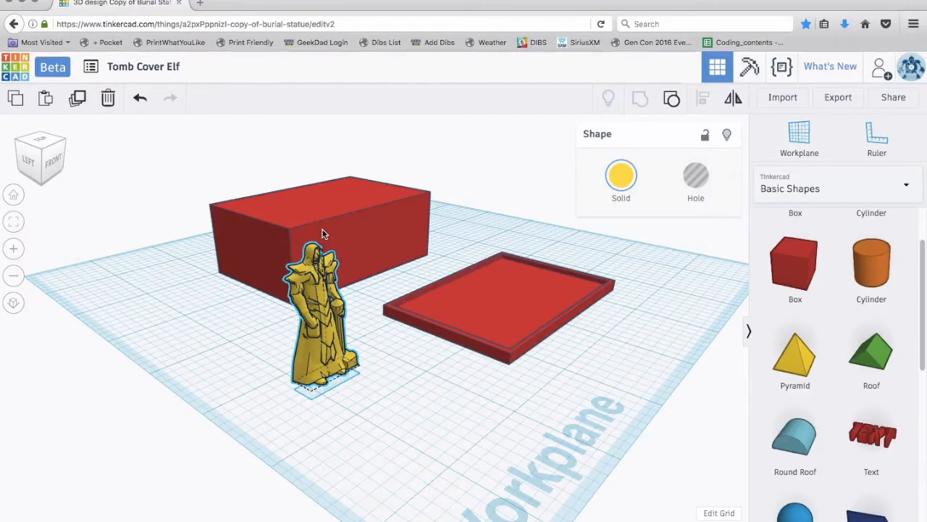
mouse_move(321, 228)
mouse_down()
mouse_move(336, 133)
mouse_move(330, 299)
mouse_move(323, 152)
mouse_move(329, 229)
mouse_up()
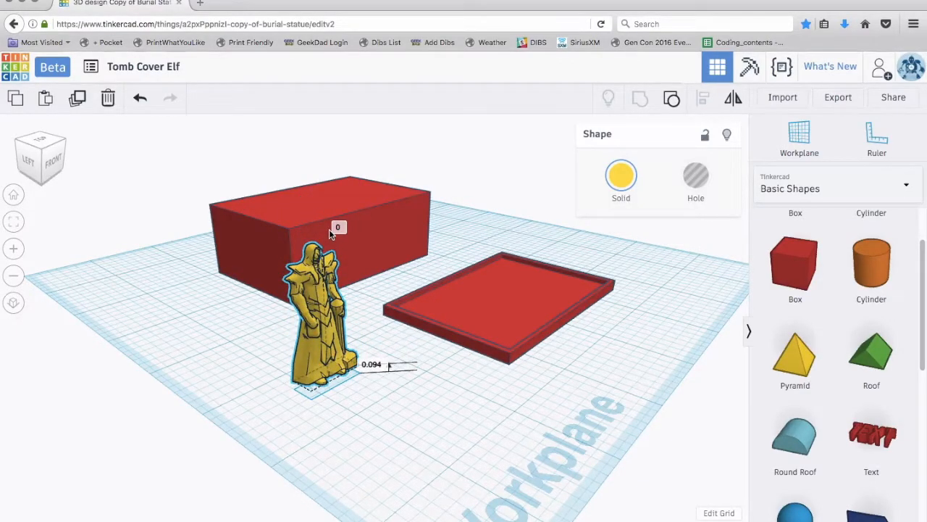
drag(329, 229, 332, 243)
right_drag(317, 356, 341, 323)
drag(329, 325, 371, 341)
click(476, 353)
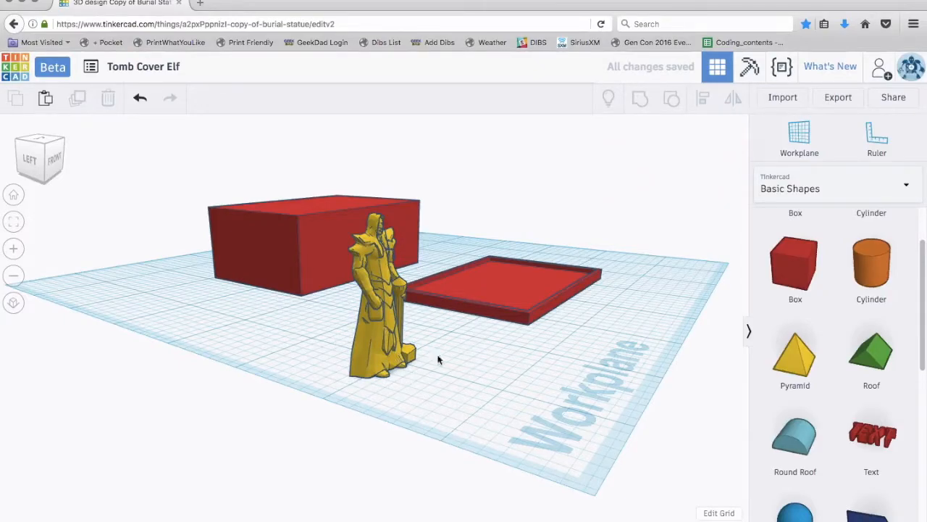
Rotate the standing elf figure backwards so it lies flat on its back, face up
right_drag(471, 372, 540, 349)
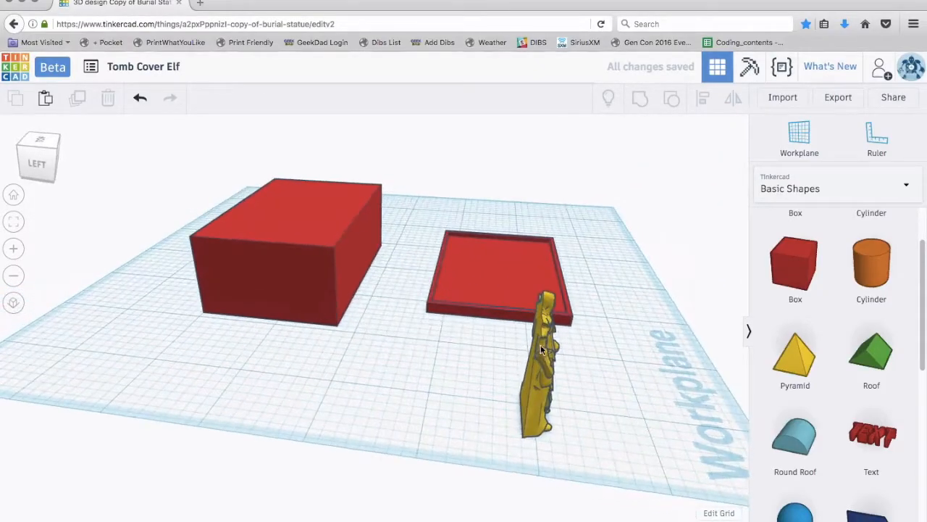
click(540, 391)
right_drag(614, 391, 595, 390)
mouse_move(531, 431)
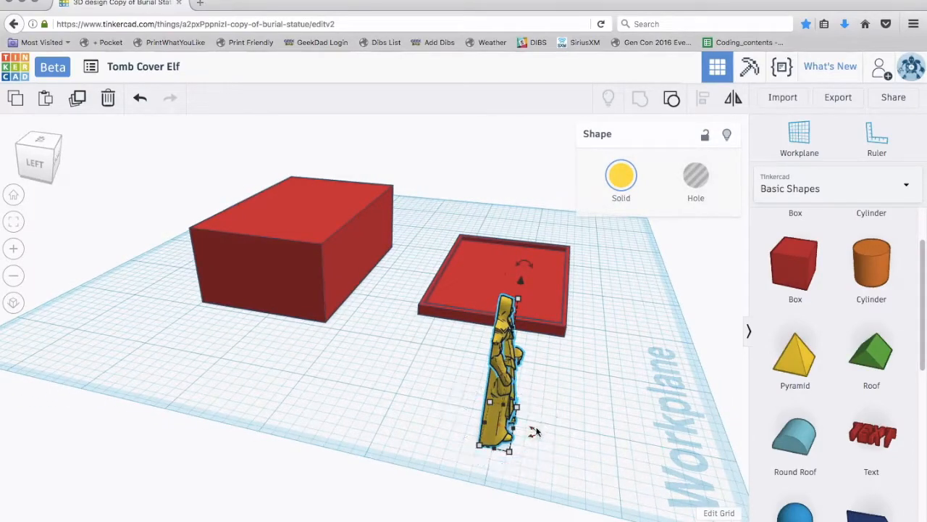
mouse_move(524, 270)
right_drag(618, 406, 463, 268)
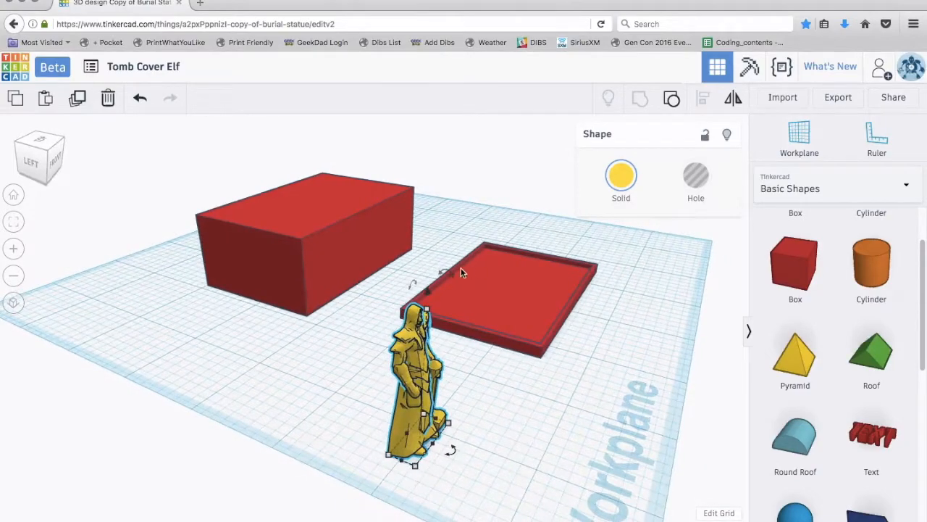
mouse_move(452, 276)
drag(452, 276, 358, 324)
Turn the lying elf to align with the tomb cover's length and move it onto the cover
right_drag(567, 476, 390, 494)
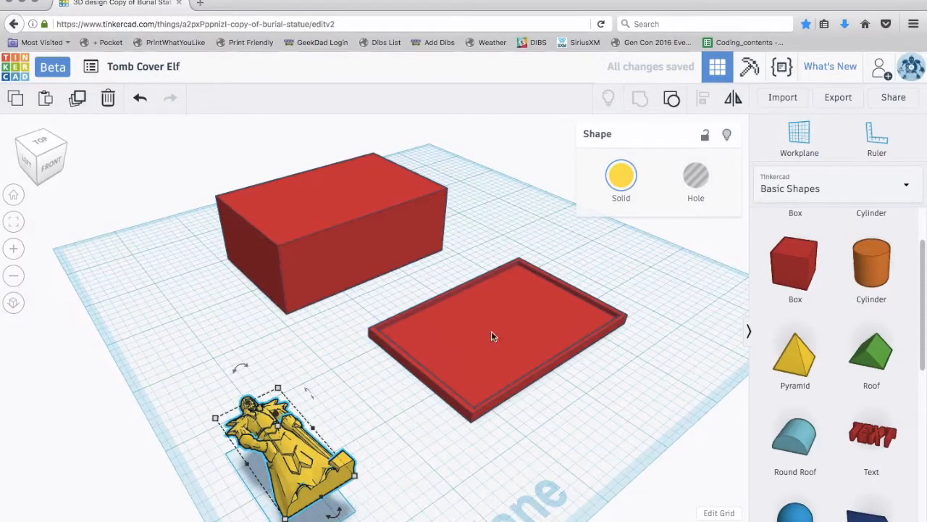
drag(339, 513, 214, 516)
drag(265, 467, 493, 321)
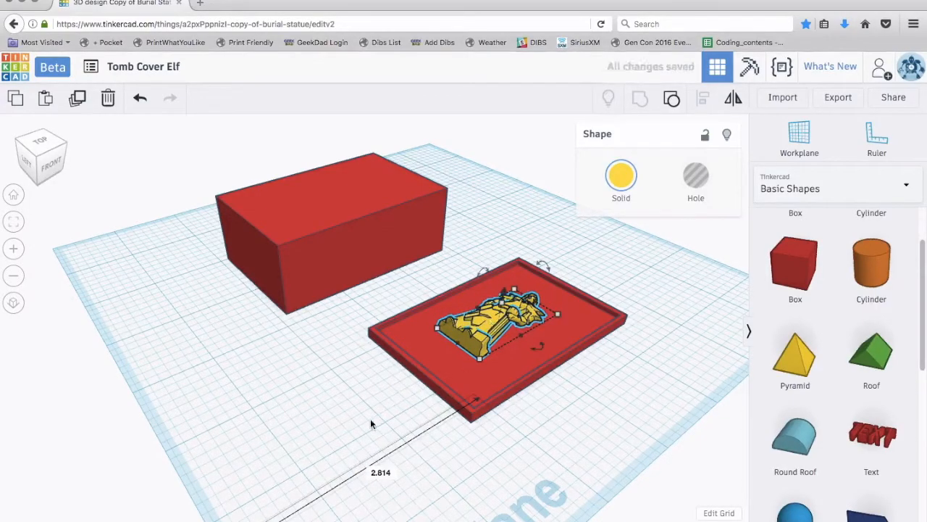
click(370, 418)
right_drag(356, 424, 426, 425)
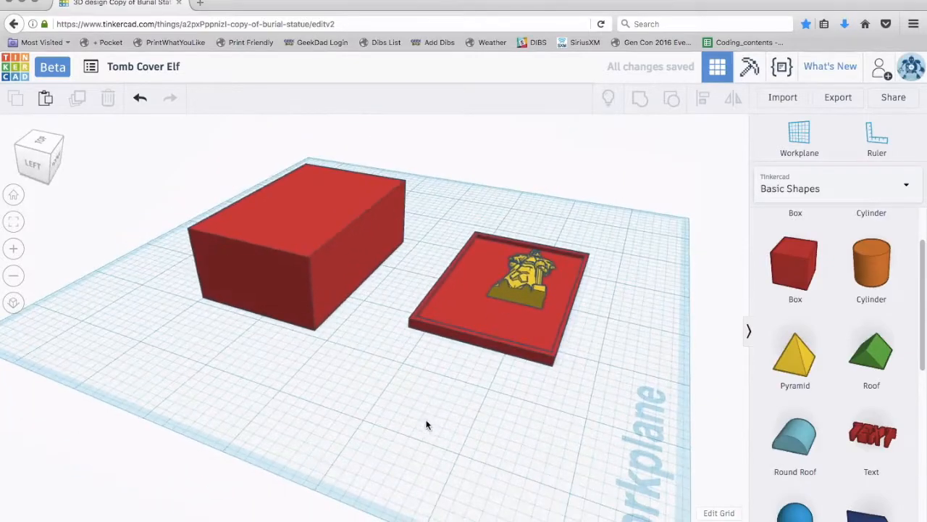
Lower the elf figure onto the tomb cover's recessed surface and shift it towards the middle of the cover
click(538, 277)
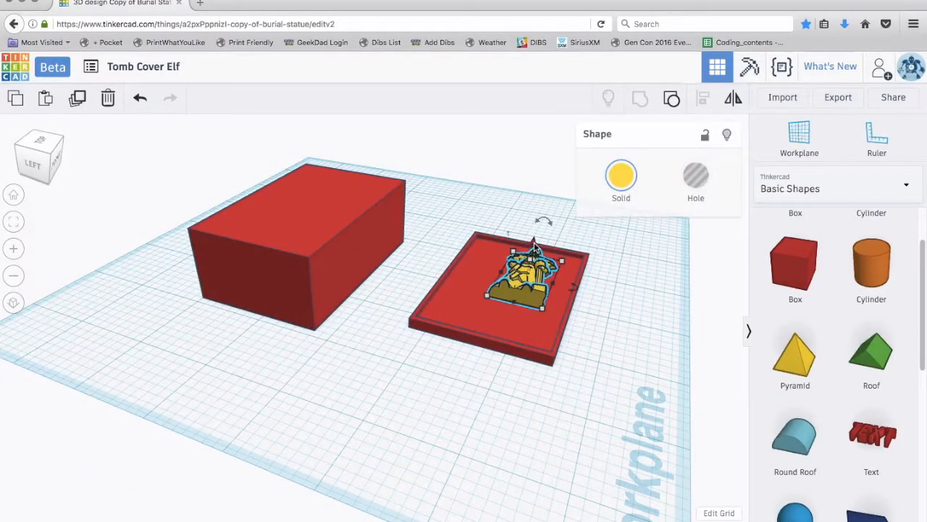
drag(533, 247, 544, 283)
drag(527, 358, 525, 378)
click(509, 414)
right_drag(510, 414, 563, 463)
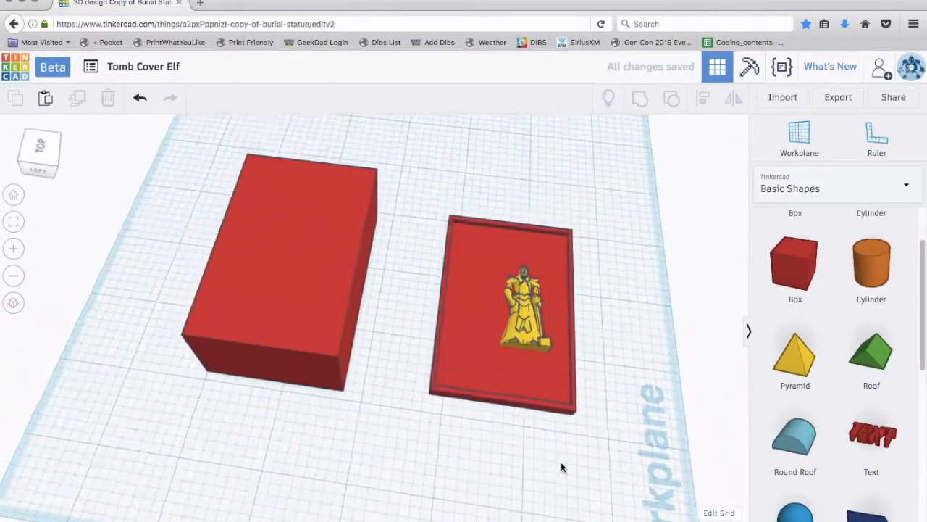
drag(528, 328, 512, 330)
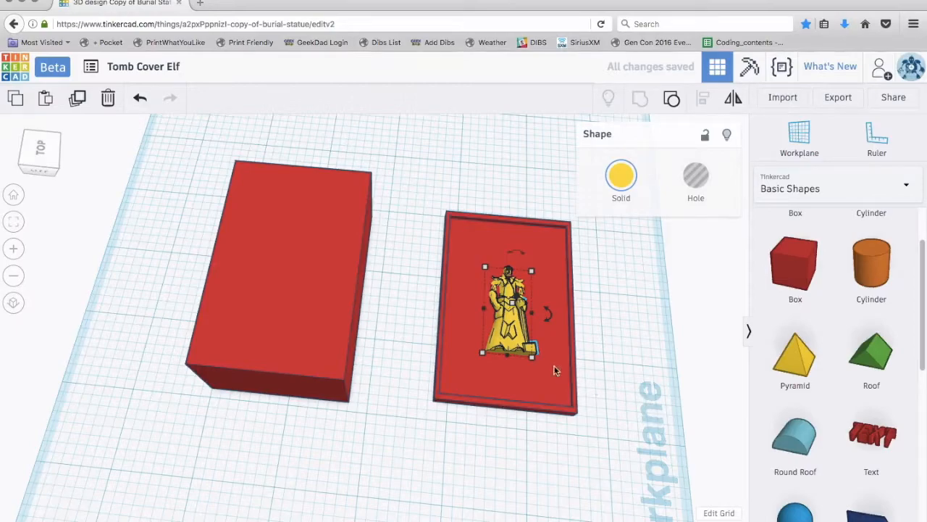
Enlarge the elf figure to about 1 wide and 1.98 long, and reposition it inside the cover's rim
mouse_move(534, 360)
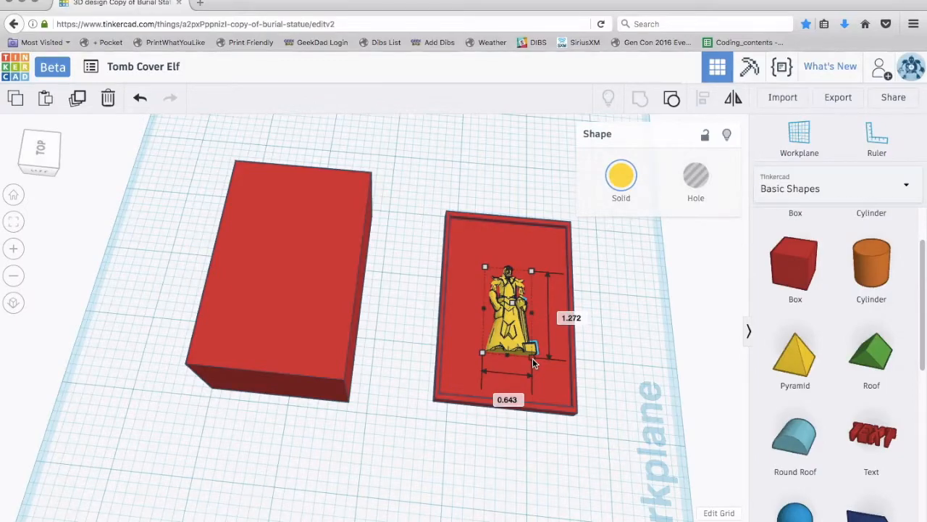
drag(533, 358, 564, 391)
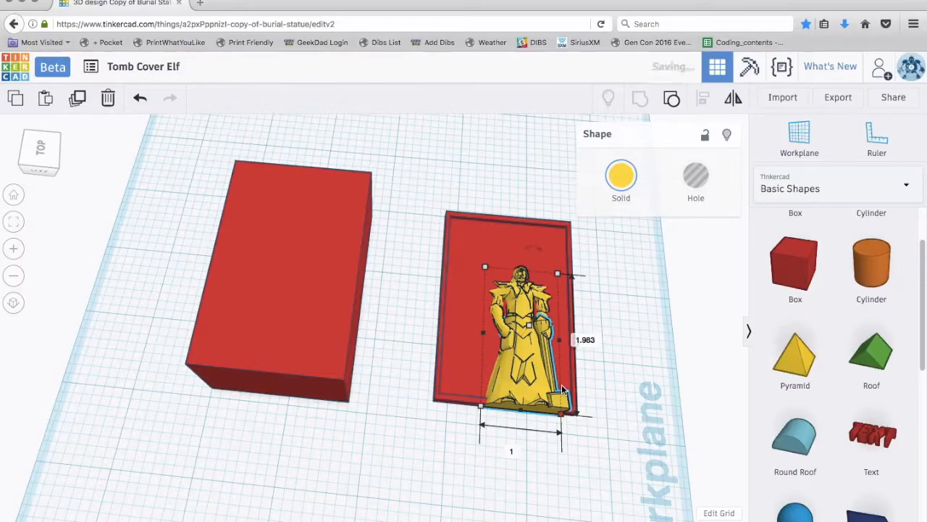
drag(528, 350, 516, 331)
click(542, 482)
right_drag(542, 481, 521, 466)
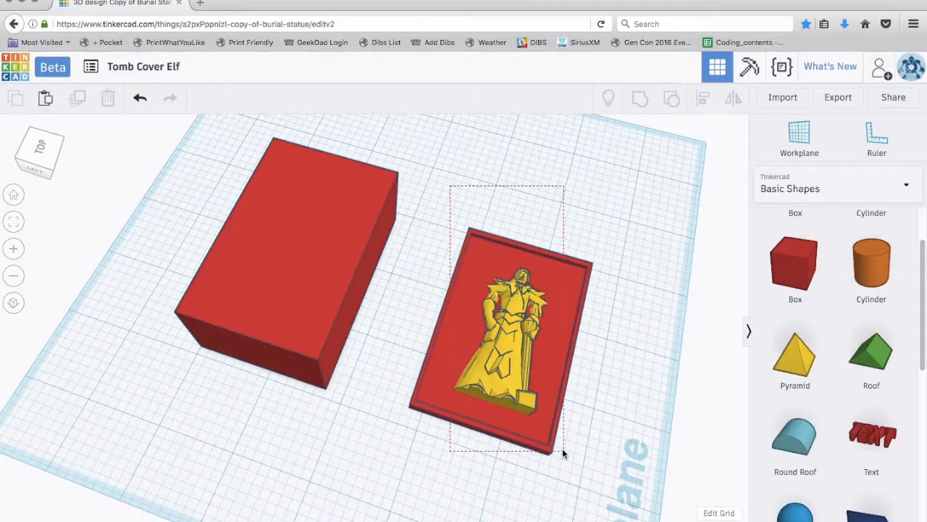
Align the centres of the elf figure and tomb cover along both the cover's width and length
drag(563, 450, 563, 451)
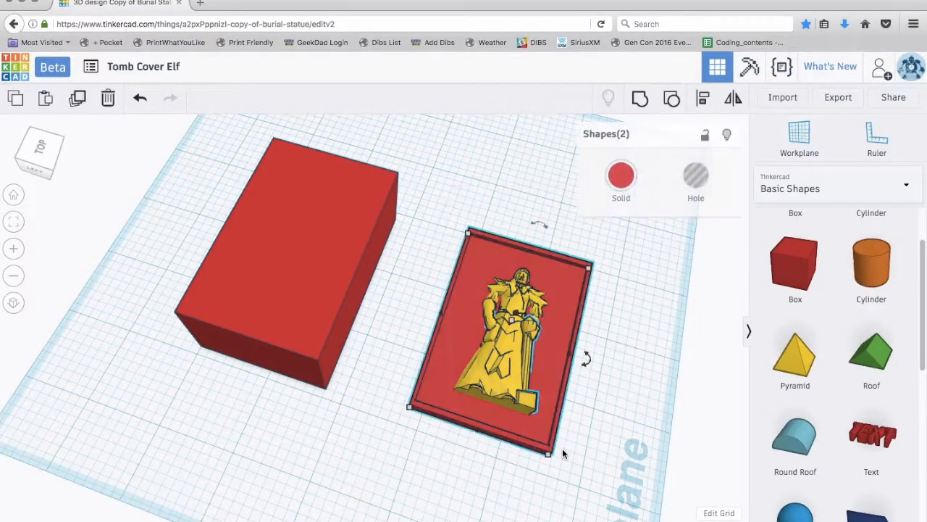
click(703, 101)
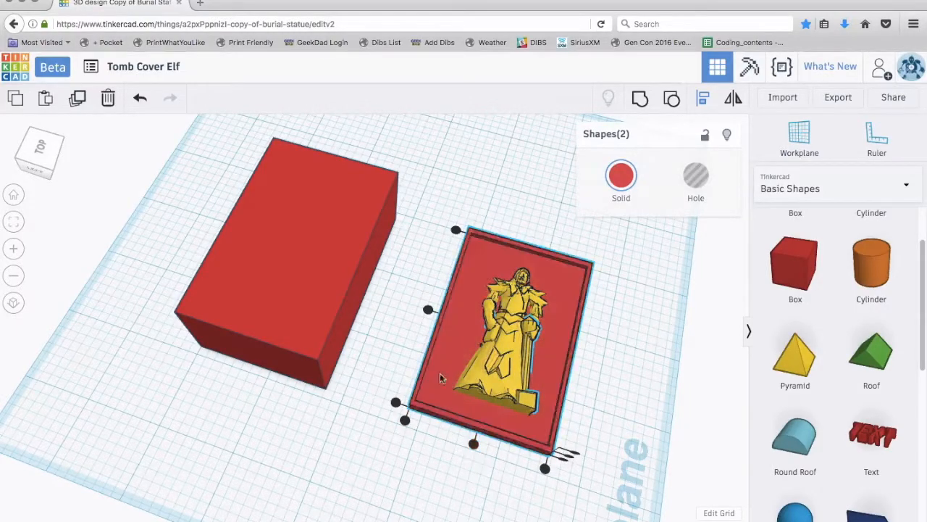
click(474, 445)
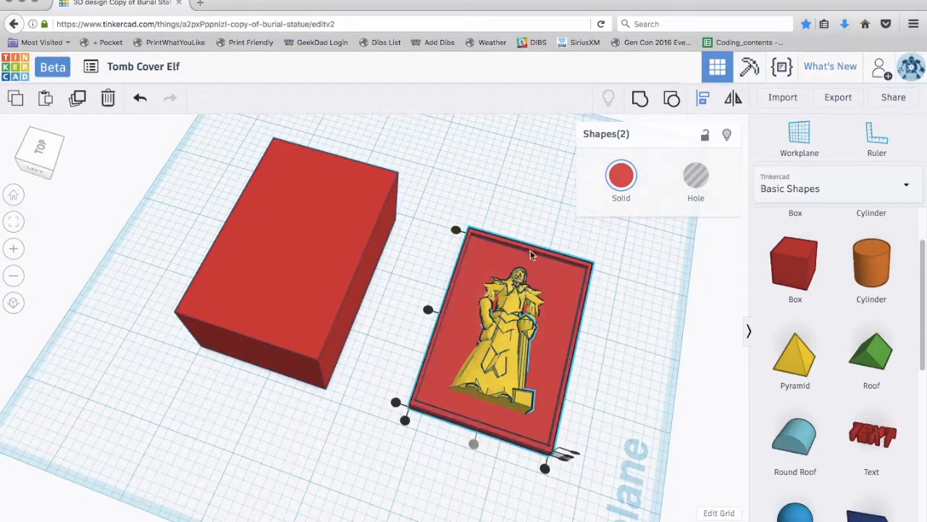
click(428, 310)
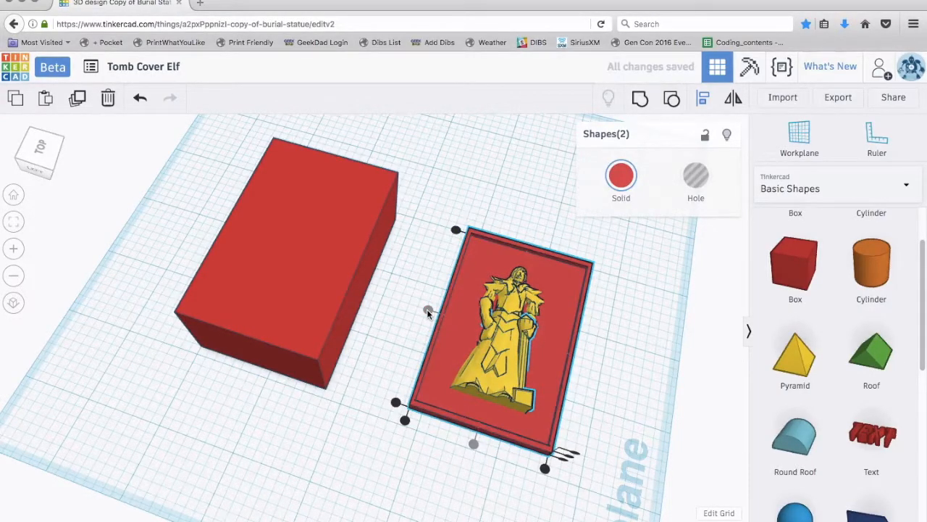
click(410, 344)
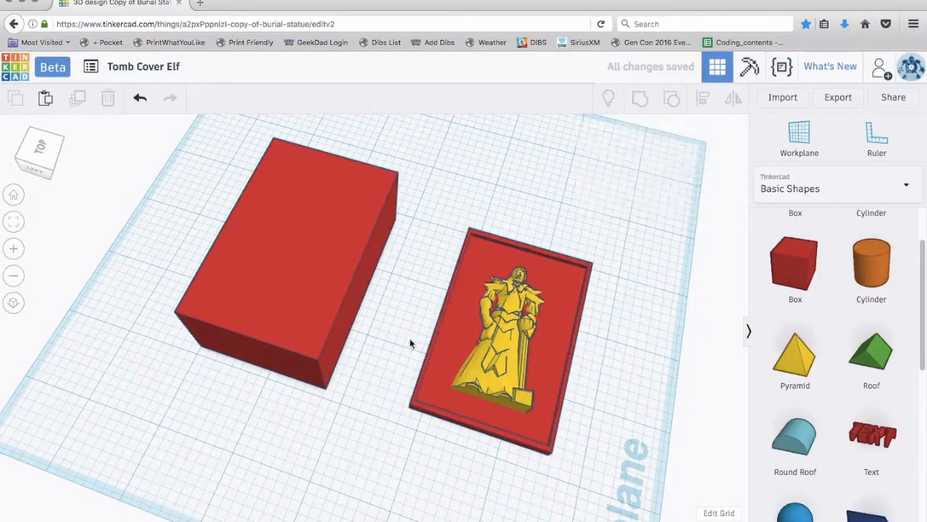
Nudge the elf figure slightly across the tomb cover to fine-tune its visual centring
right_drag(616, 375, 592, 415)
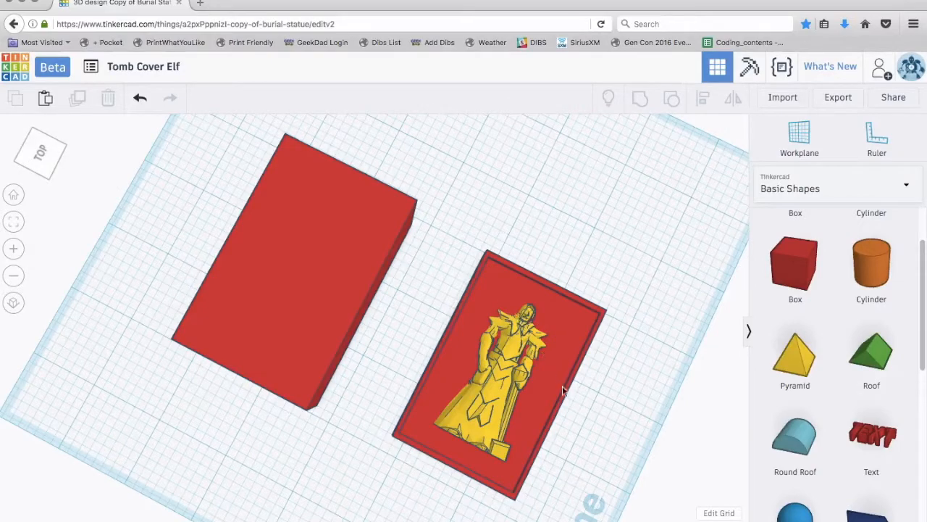
right_drag(608, 435, 627, 406)
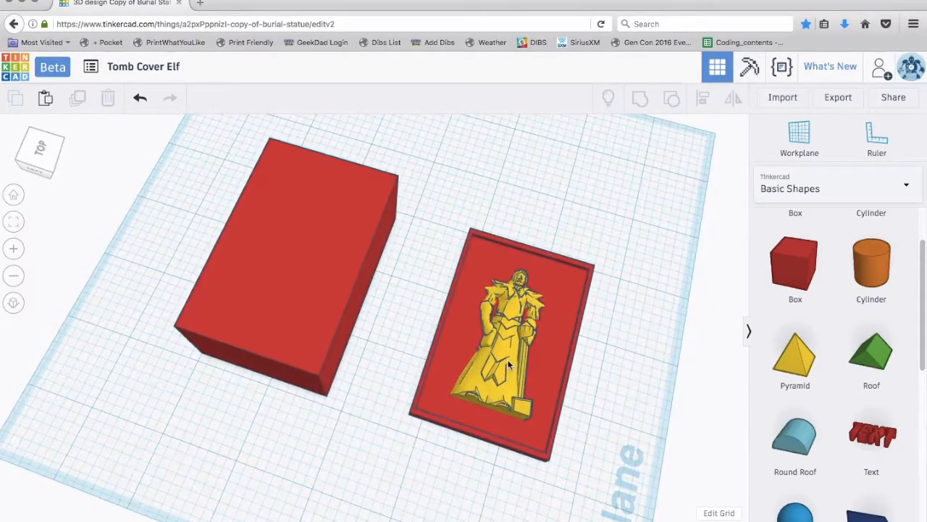
click(508, 365)
key(Right)
key(Right)
key(Left)
key(Left)
key(Right)
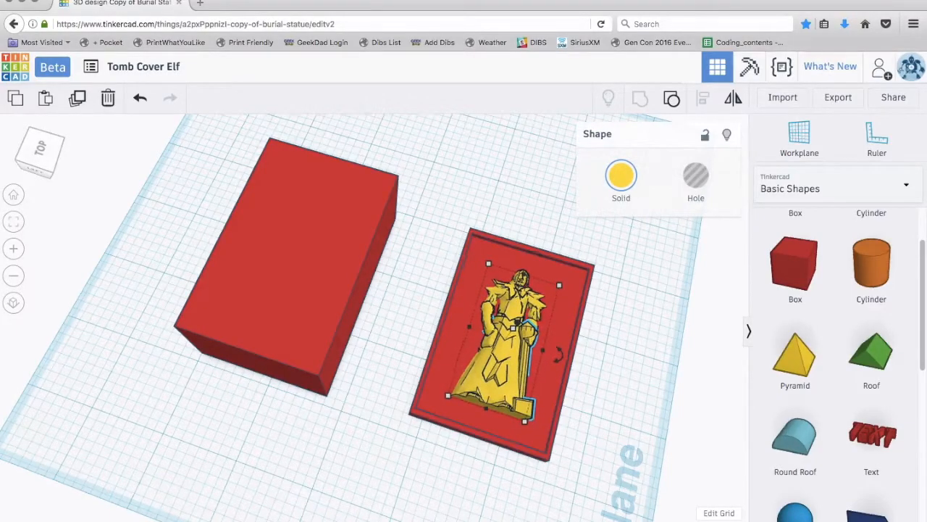
key(Right)
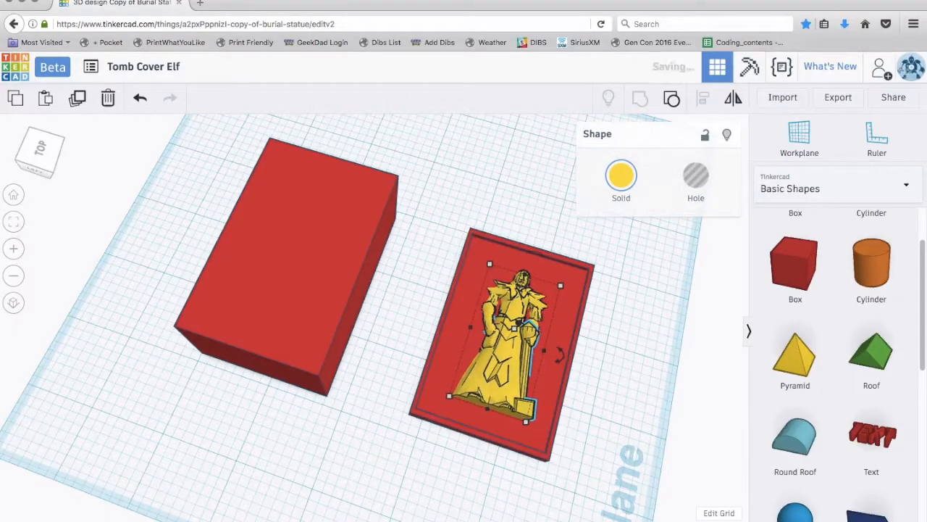
click(621, 375)
Add a Diamond from the Symbols shapes in front of the large box and shrink it to about 0.191 by 0.191
right_drag(631, 383, 613, 410)
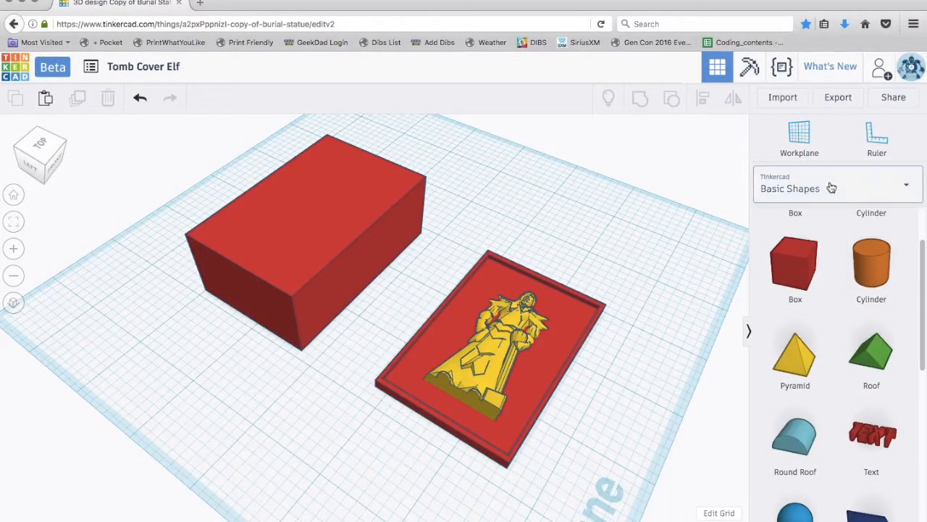
click(903, 188)
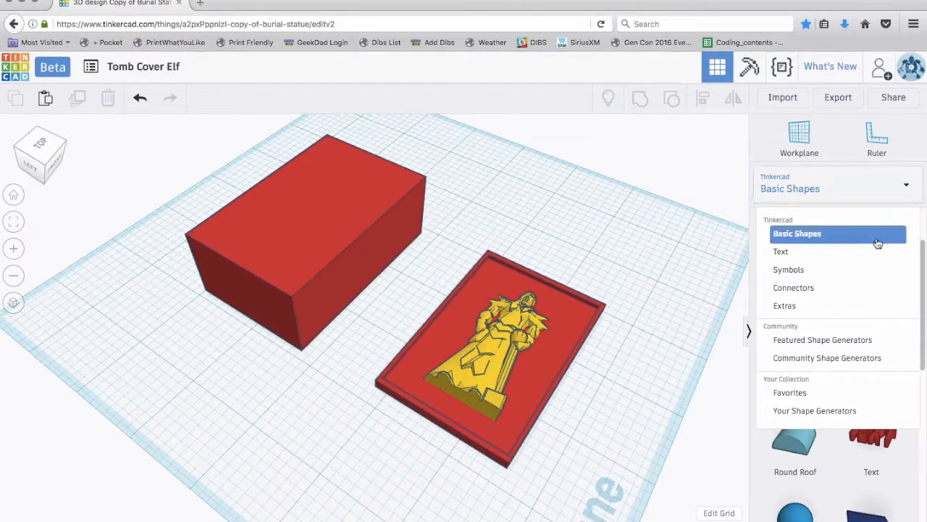
click(816, 271)
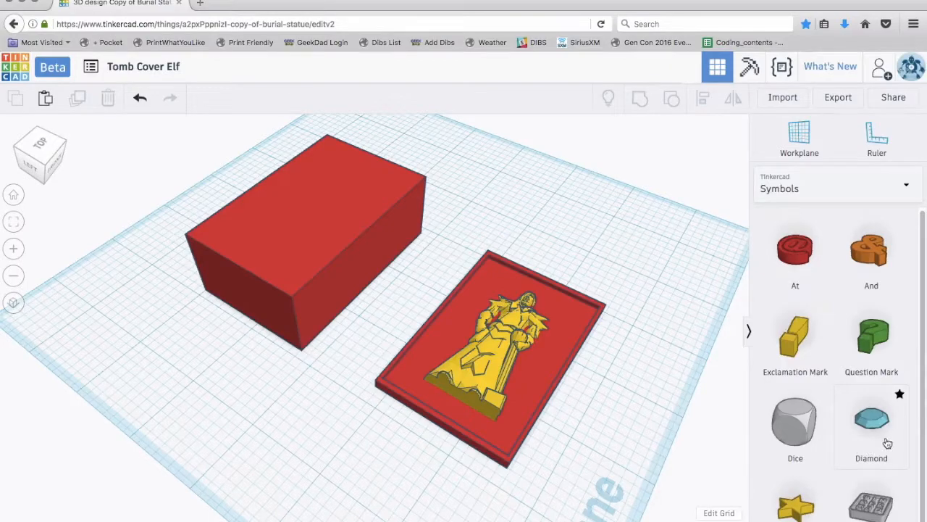
drag(874, 425, 290, 424)
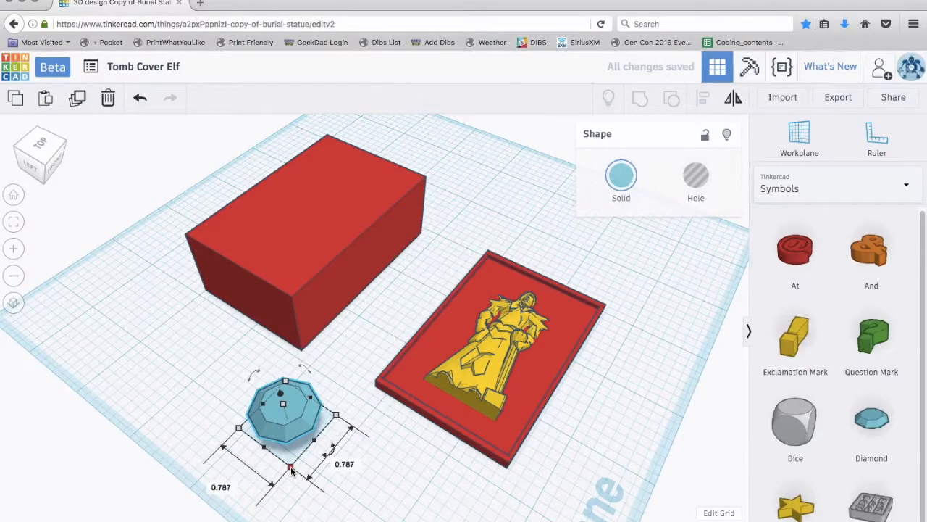
drag(291, 468, 279, 395)
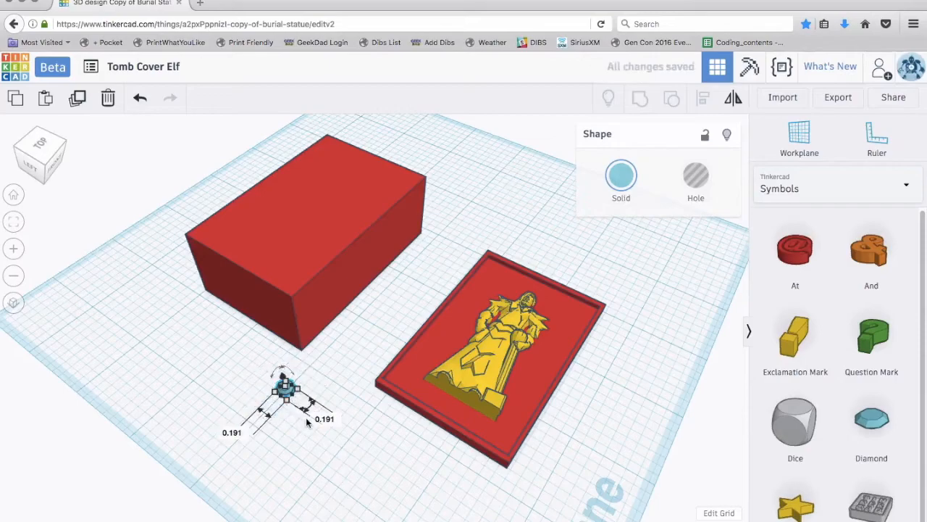
Place the small diamond on the tomb cover's inner corner beside the elf's feet, on the side opposite the hammer
click(297, 405)
drag(285, 387, 397, 378)
right_drag(340, 458, 441, 434)
click(441, 435)
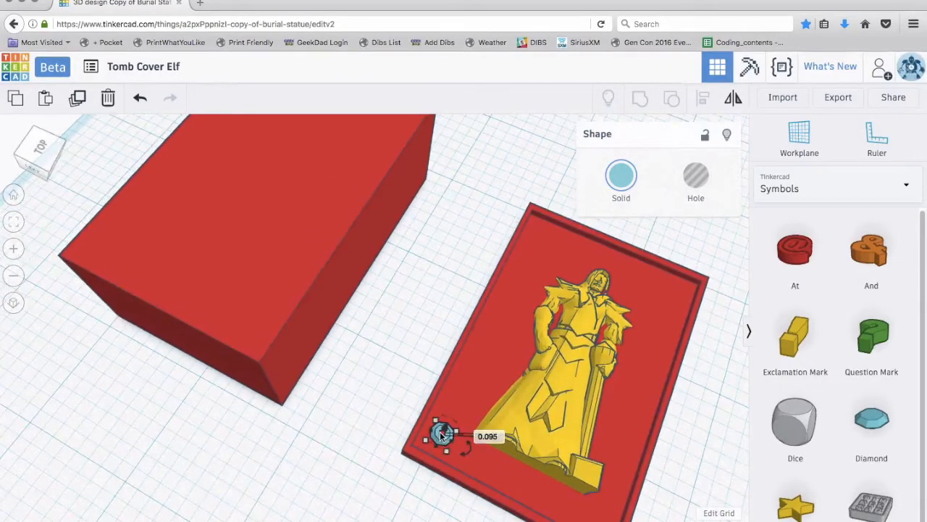
drag(442, 434, 439, 435)
click(384, 428)
right_drag(396, 453, 438, 447)
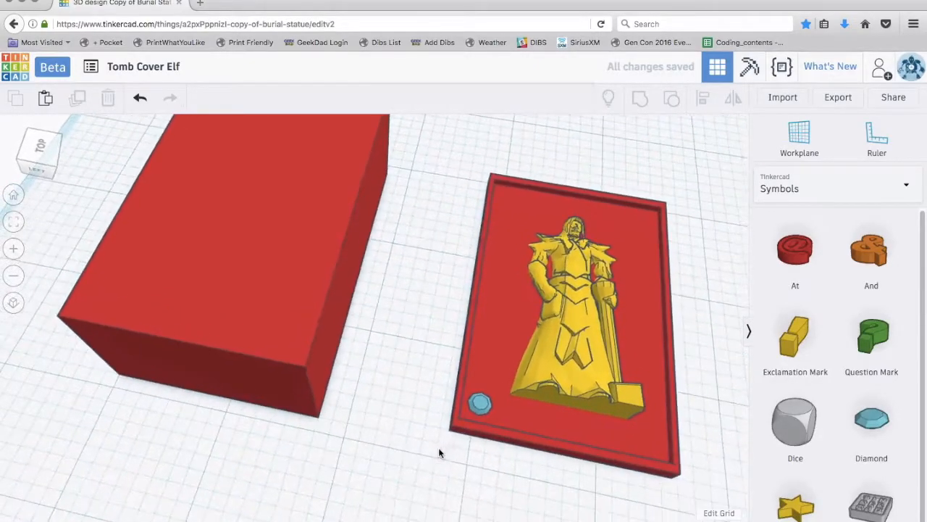
Copy the small diamond and place the duplicates in the tomb cover's other three inner corners
click(480, 402)
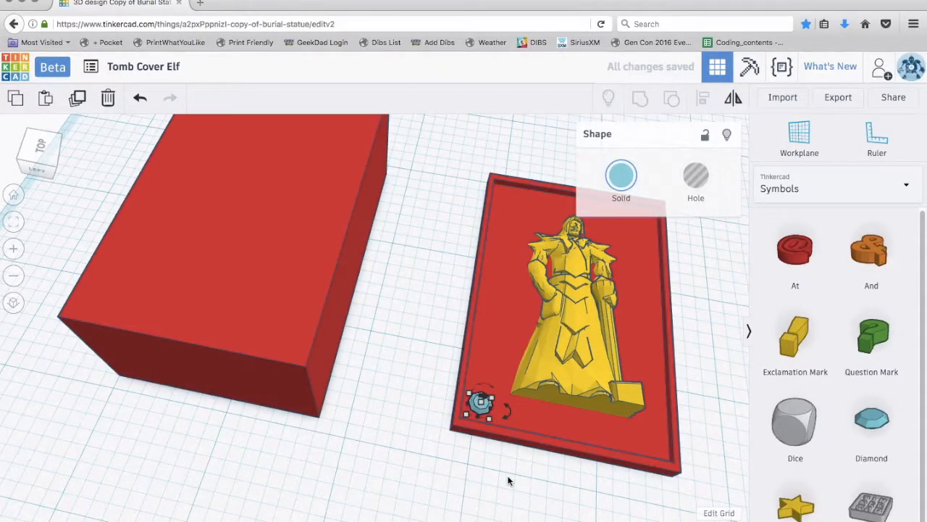
key(ctrl+c)
key(ctrl+v)
drag(495, 410, 641, 224)
key(ctrl+d)
key(super+v)
right_drag(459, 319, 460, 376)
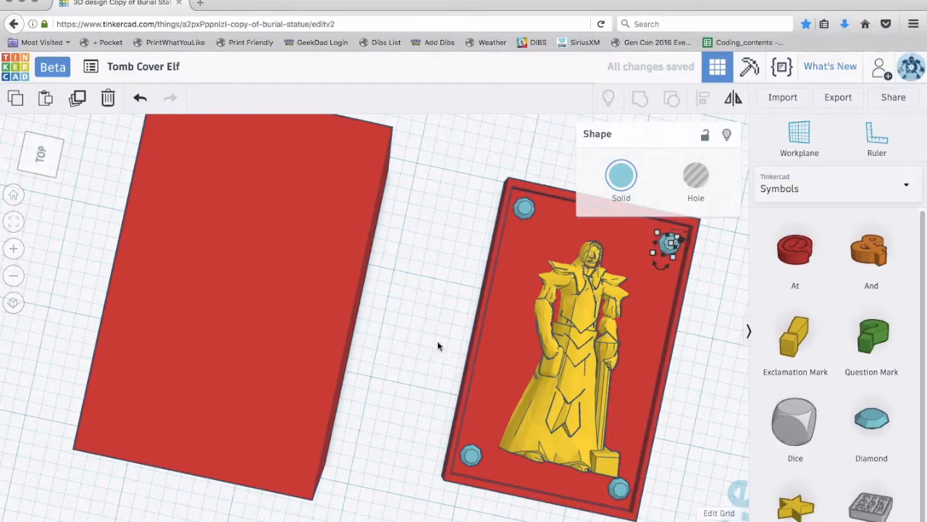
Nudge the two diamonds at the elf's head end to line them up evenly within the cover's corners
click(419, 318)
right_drag(419, 318, 526, 273)
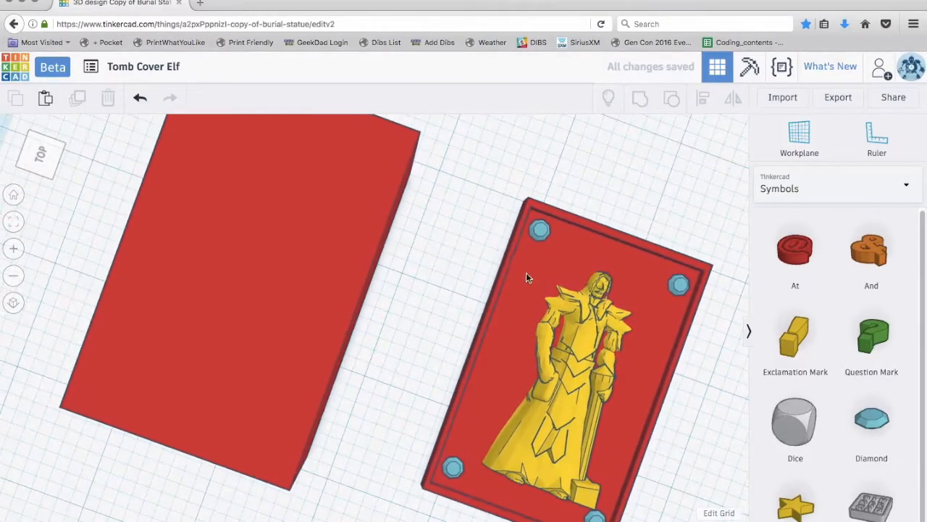
click(539, 231)
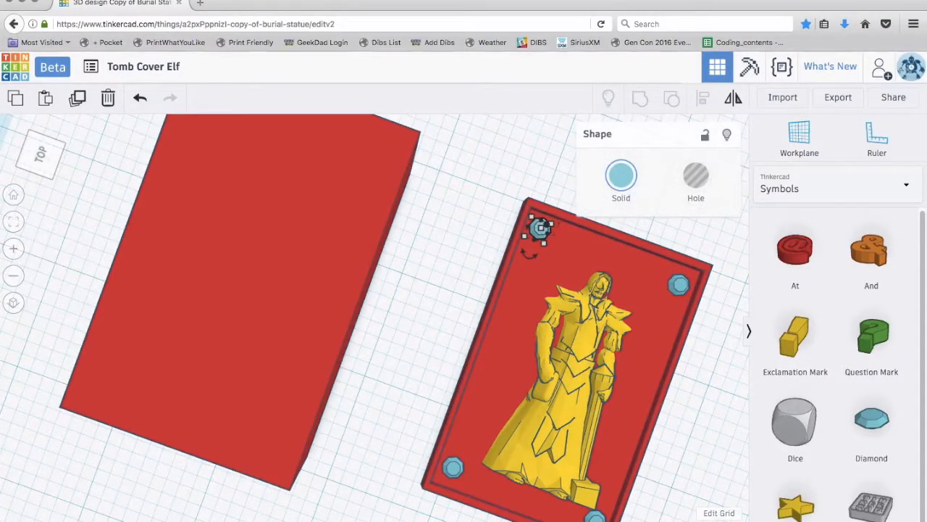
click(472, 253)
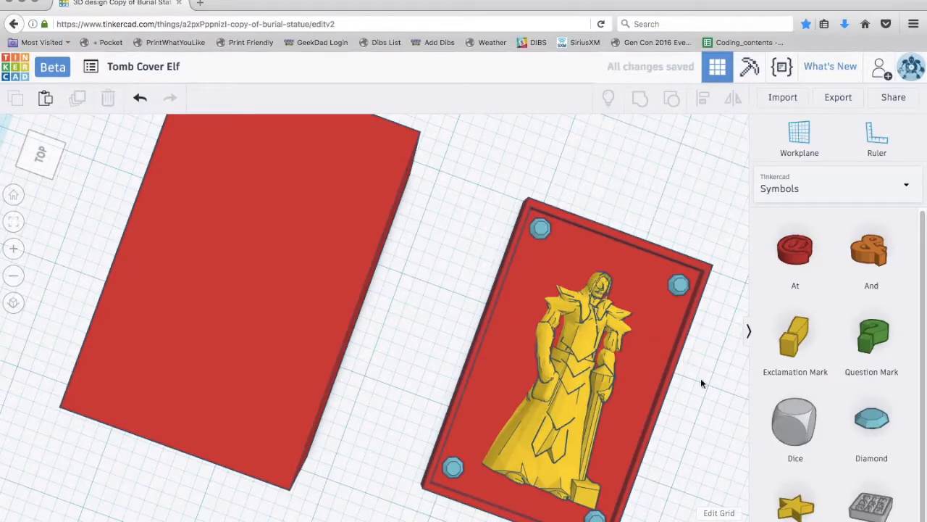
right_drag(700, 383, 670, 363)
click(681, 333)
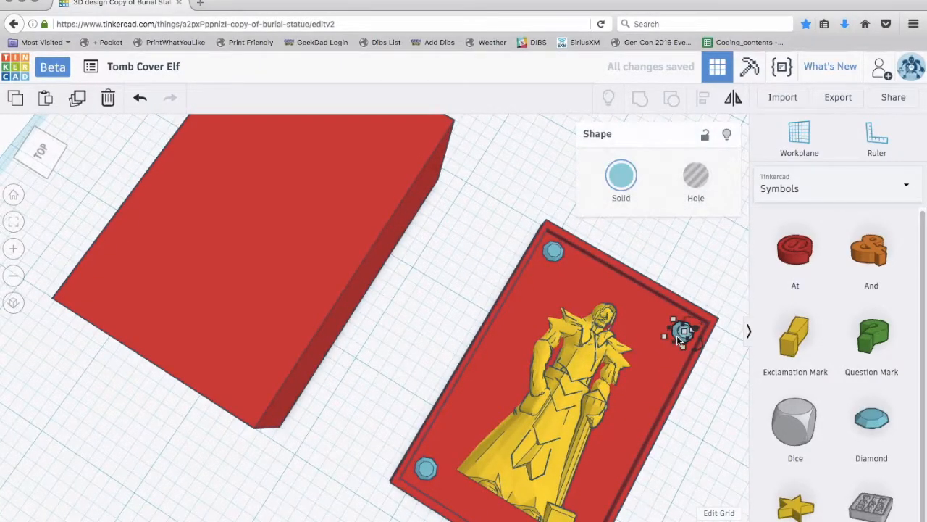
key(Up)
key(Up)
right_drag(734, 391, 326, 371)
right_drag(405, 390, 448, 469)
right_drag(429, 347, 279, 353)
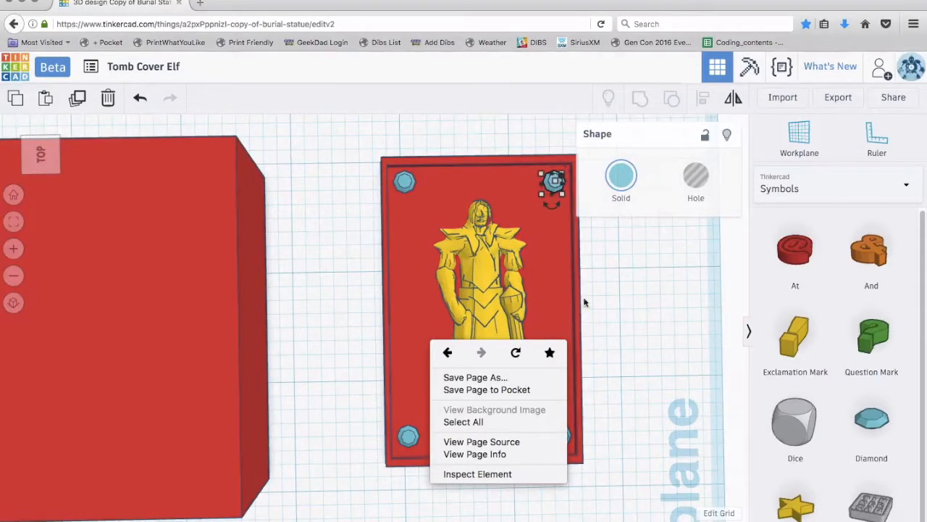
Nudge the two diamonds at the elf's feet to line them up within the tomb cover's corners
click(657, 313)
click(595, 244)
click(561, 224)
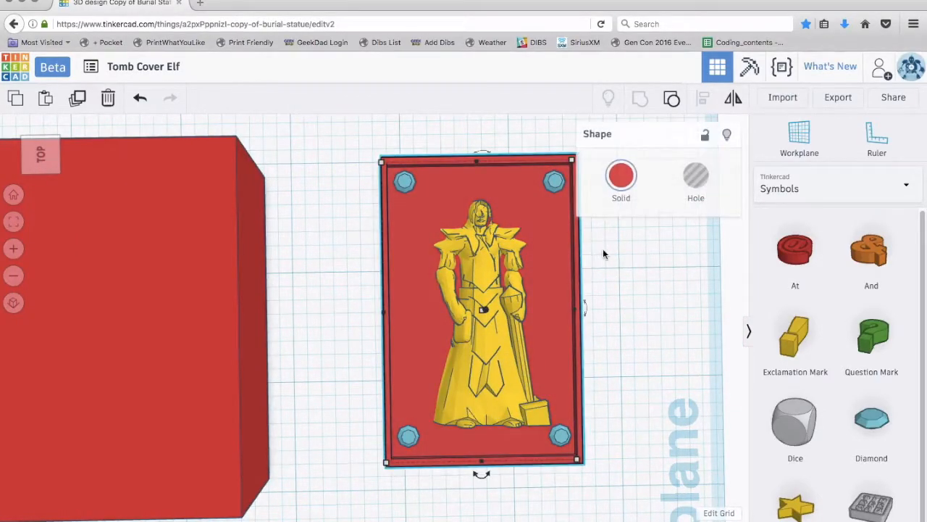
right_drag(594, 411, 598, 387)
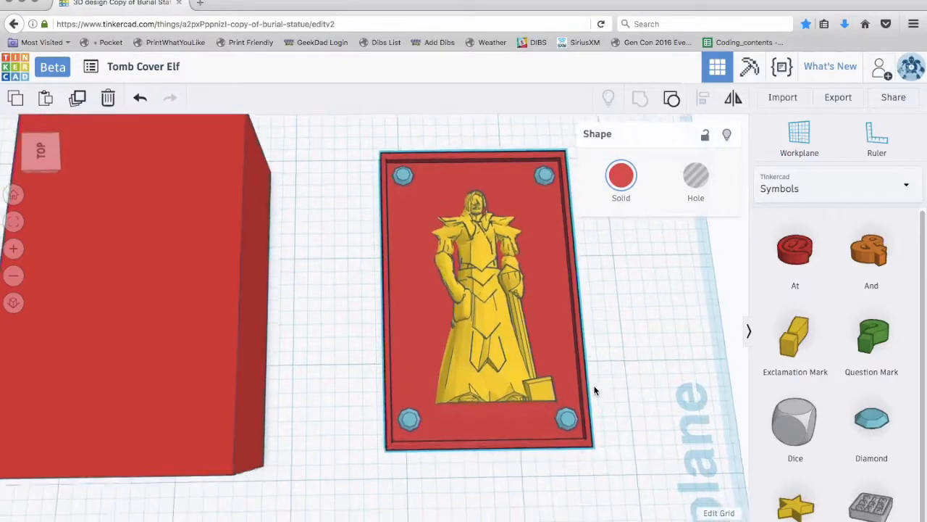
click(569, 413)
drag(571, 414, 572, 417)
click(409, 416)
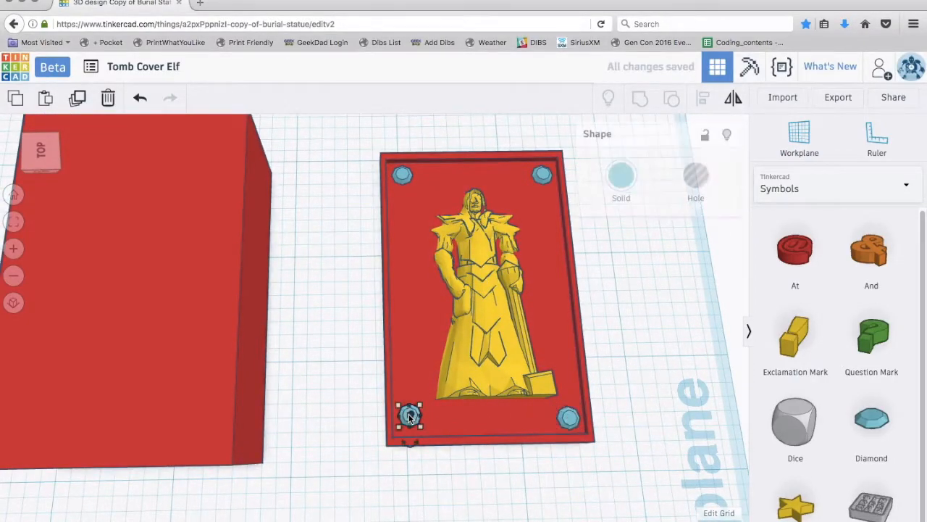
click(316, 391)
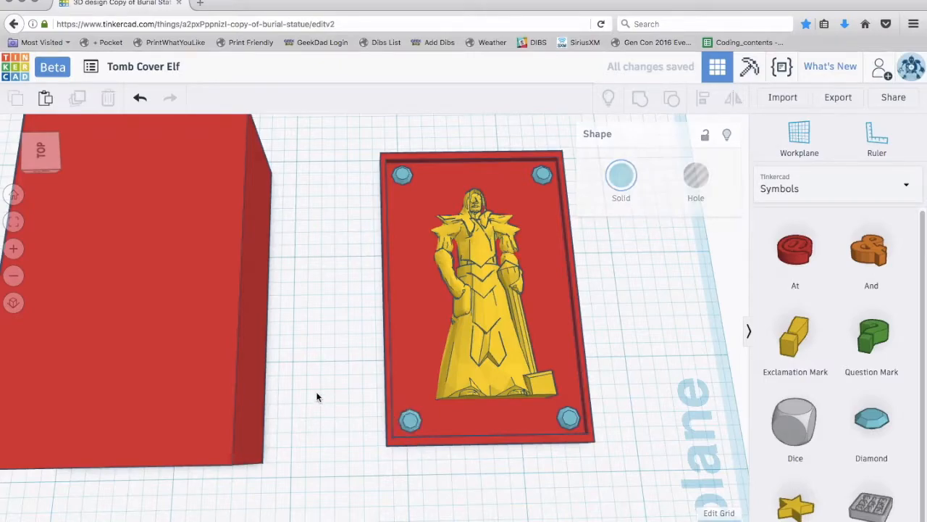
Nudge the head-end diamond on the hammer side slightly inward from the tomb cover's corner
right_drag(347, 409, 321, 482)
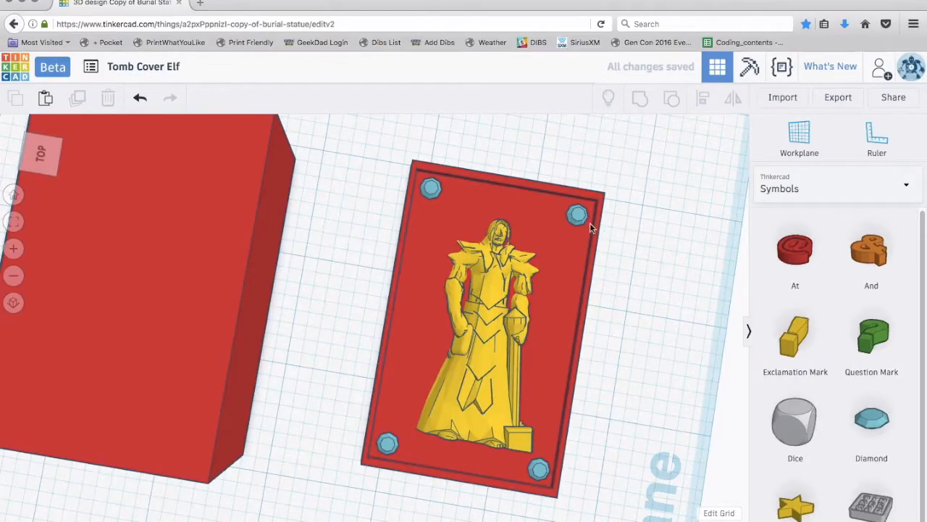
click(579, 217)
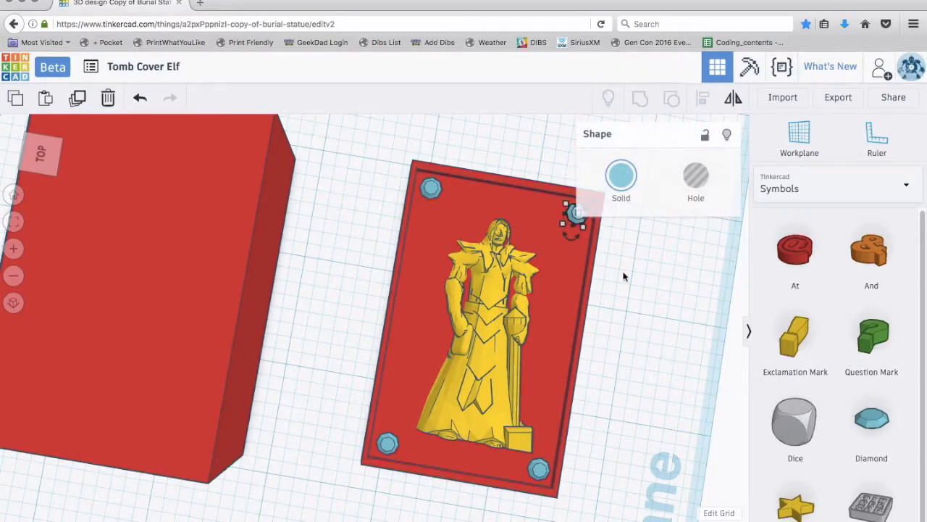
click(622, 300)
Add a Half Sphere from the Basic Shapes in front of the large box's narrow end
right_drag(318, 318, 261, 274)
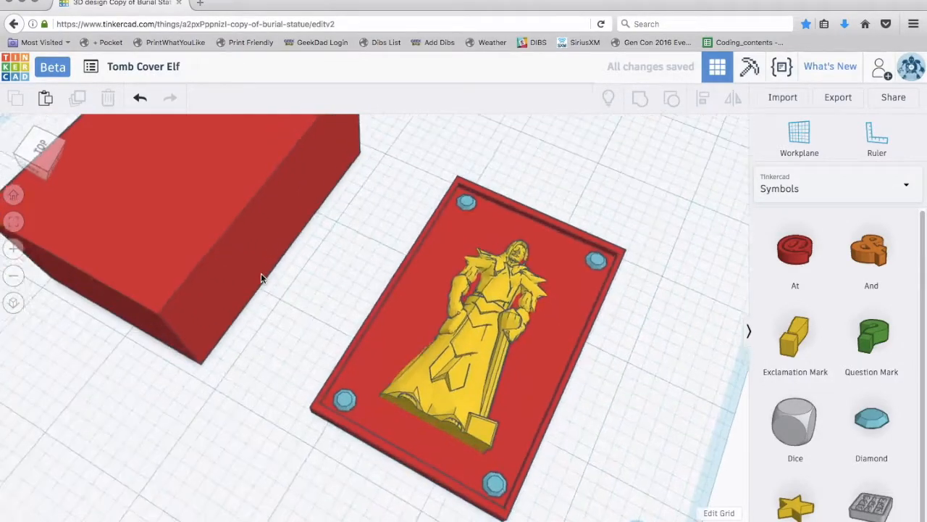
right_drag(237, 413, 424, 410)
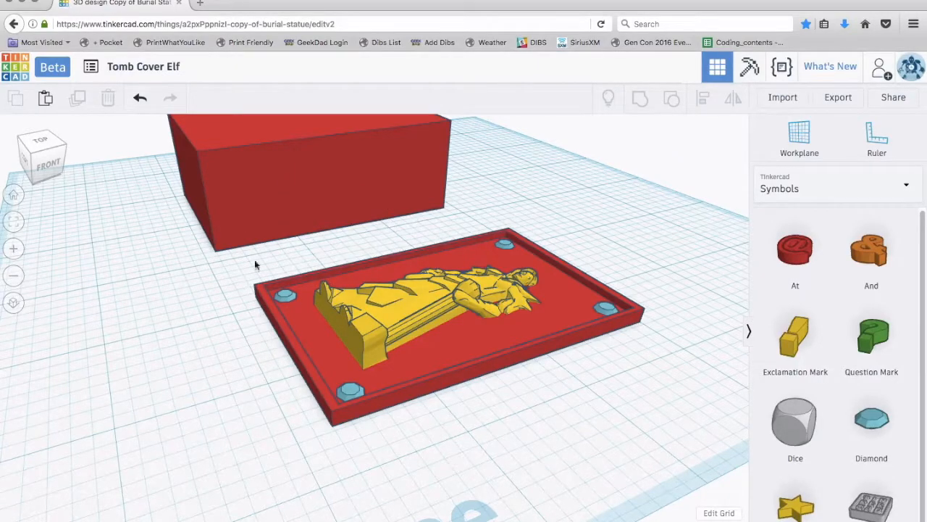
right_drag(254, 264, 238, 353)
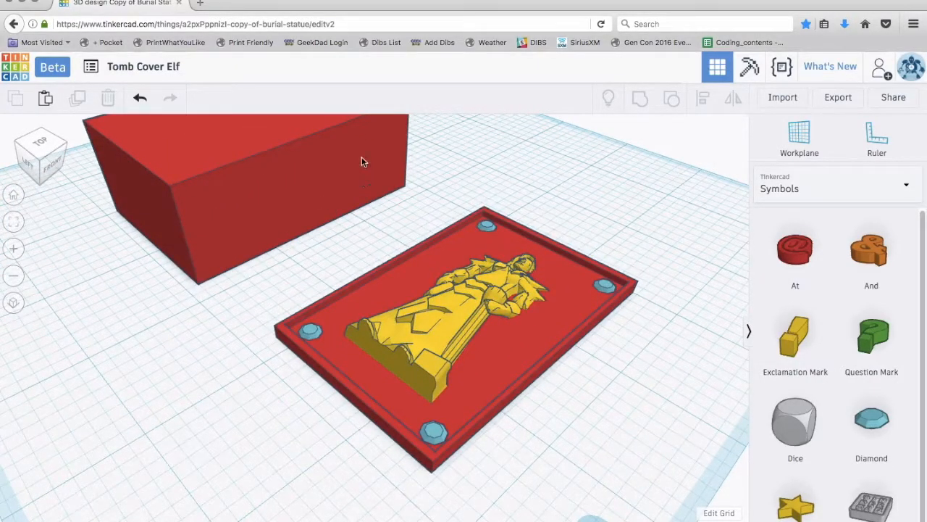
right_drag(178, 345, 433, 418)
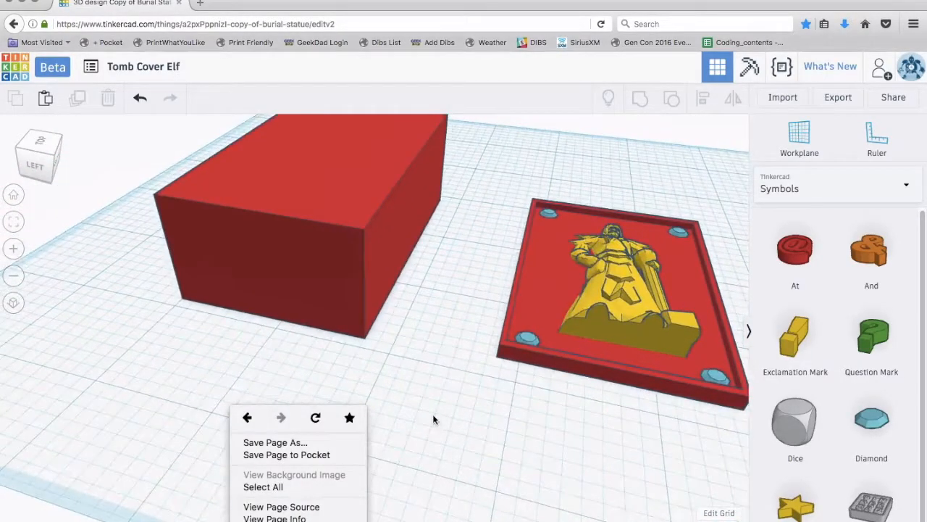
click(905, 191)
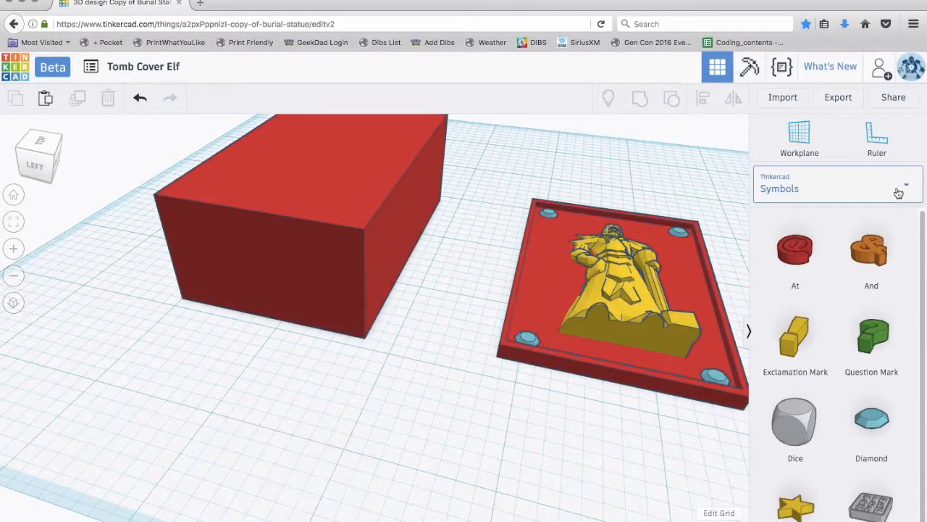
click(911, 189)
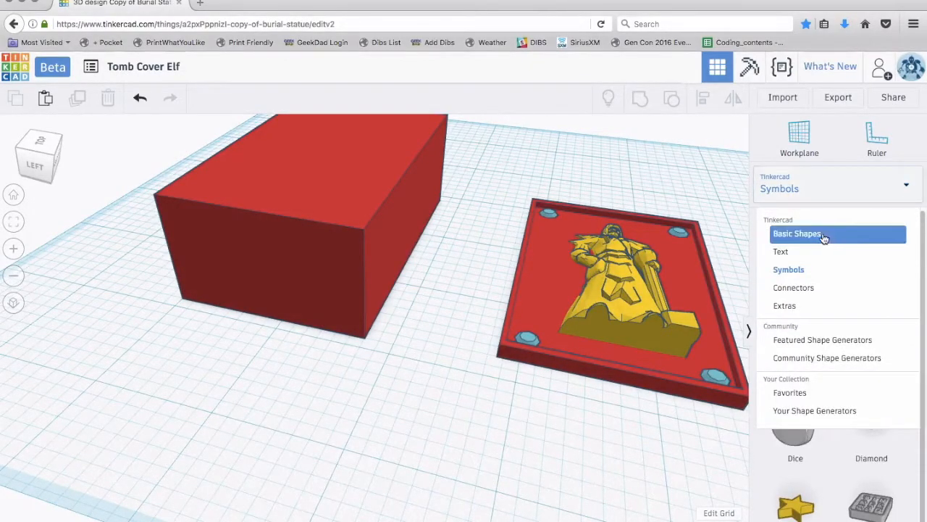
click(823, 239)
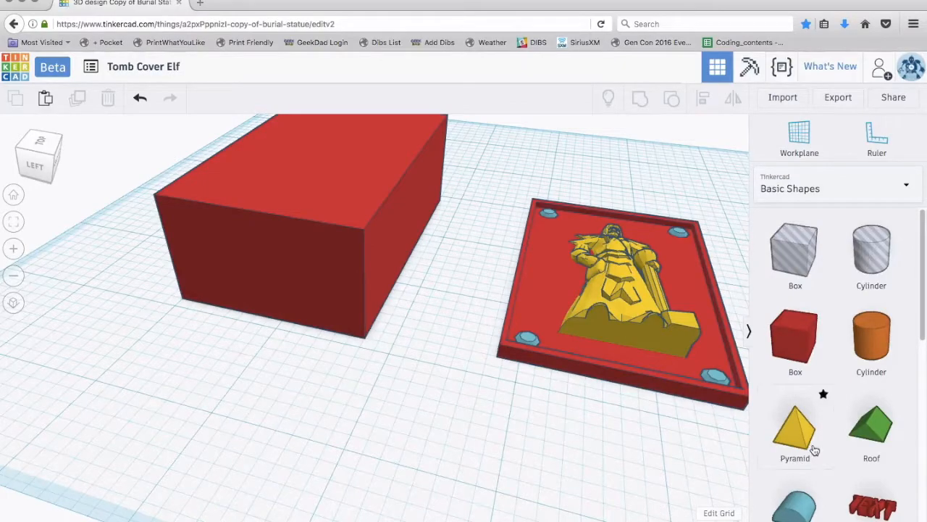
scroll(814, 450, down, 7)
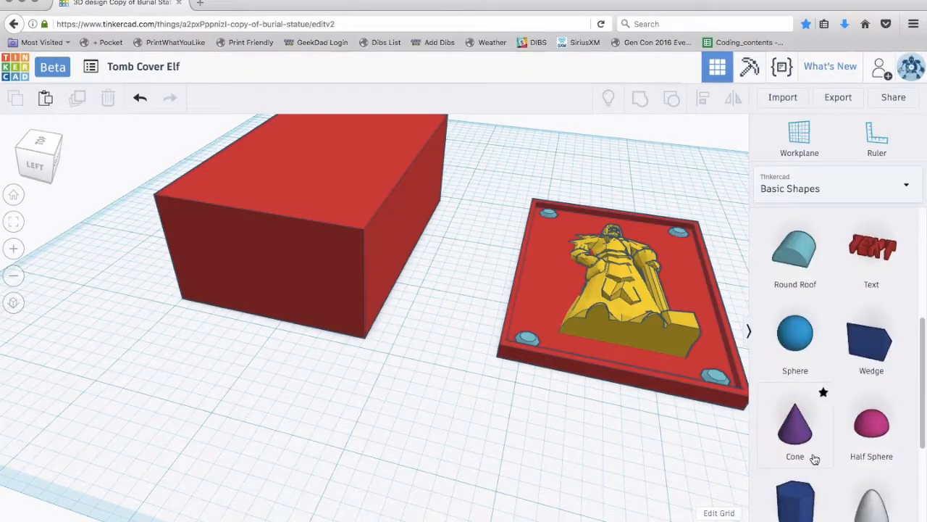
drag(874, 424, 275, 410)
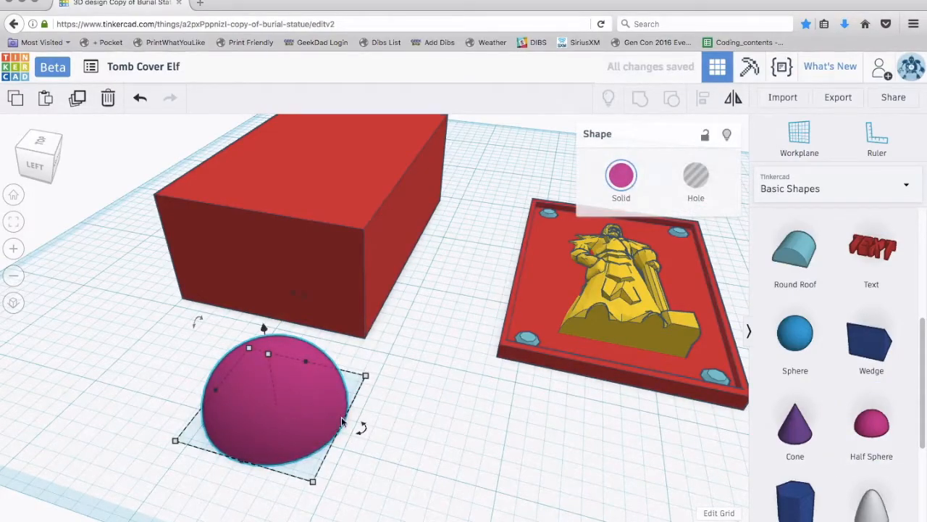
Stretch the half sphere into a long, narrow oval of about 1.656 by 0.344 running across the box's end
mouse_move(313, 484)
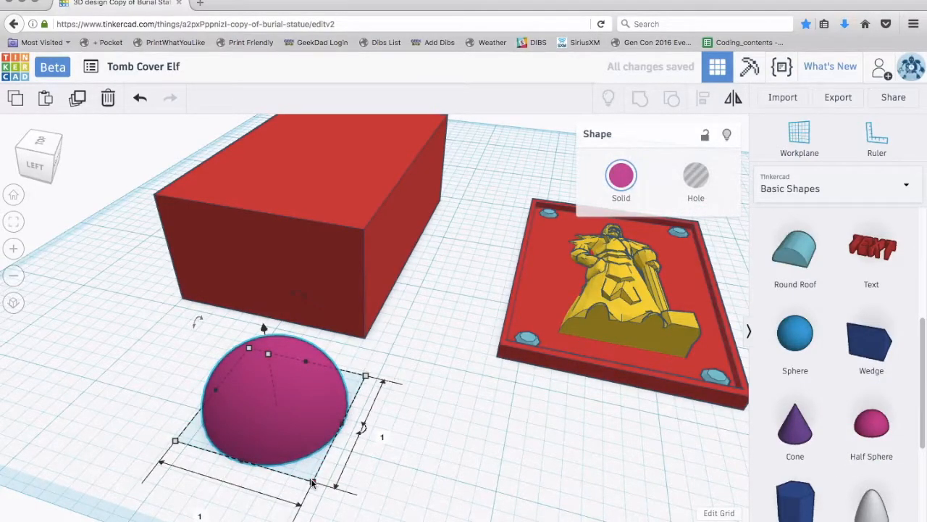
drag(313, 484, 439, 431)
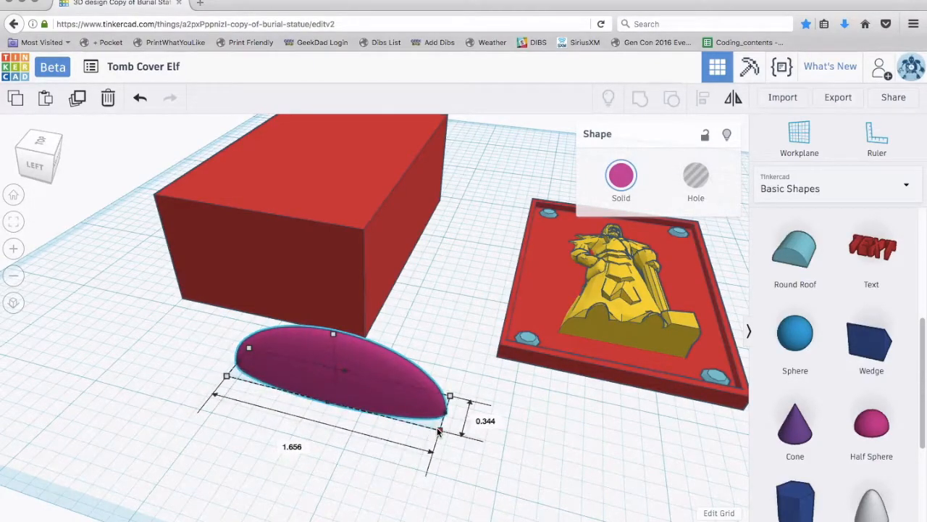
right_drag(352, 440, 398, 402)
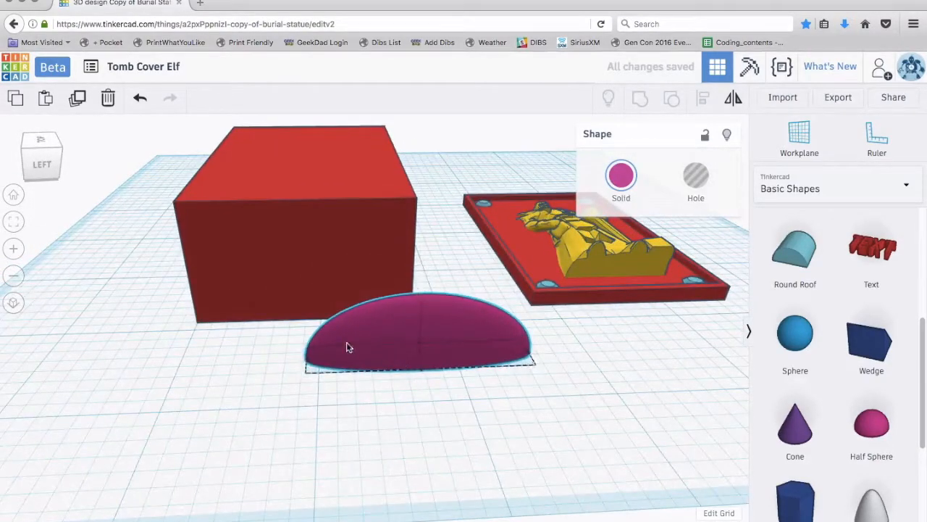
Shorten and flatten the oval dome and position it centrally just in front of the large box's narrow end
drag(348, 347, 269, 342)
drag(424, 365, 362, 361)
drag(274, 296, 276, 330)
click(308, 418)
right_drag(308, 418, 253, 389)
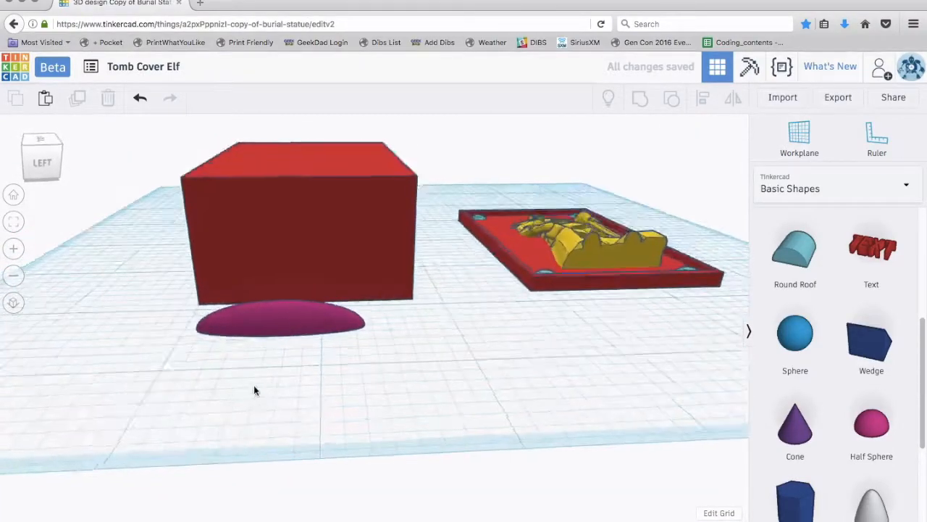
click(294, 384)
drag(291, 389, 288, 386)
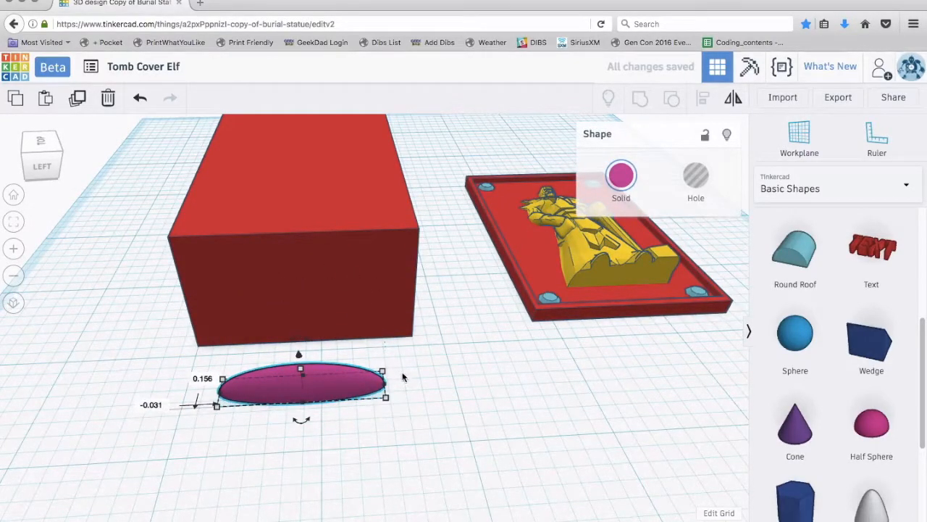
click(437, 407)
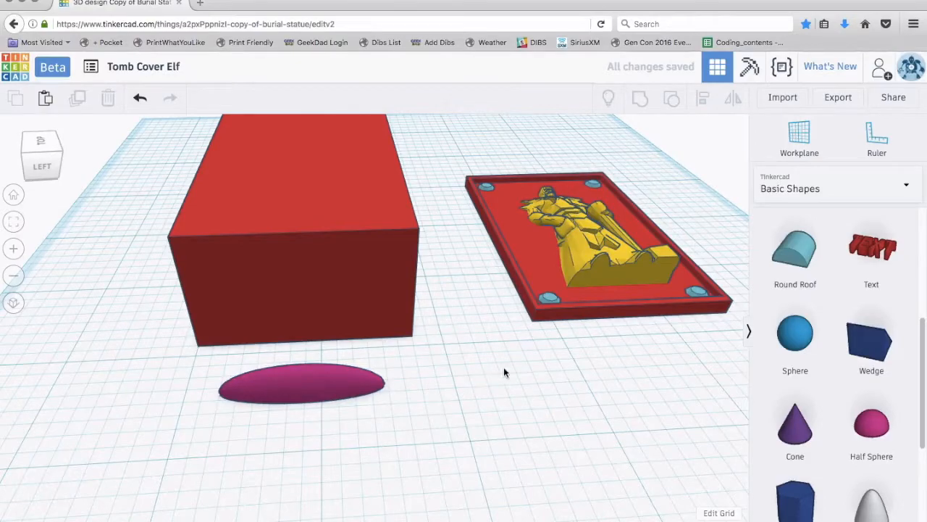
Duplicate a corner diamond from the tomb cover and place the copy directly in front of the oval dome's middle
click(548, 302)
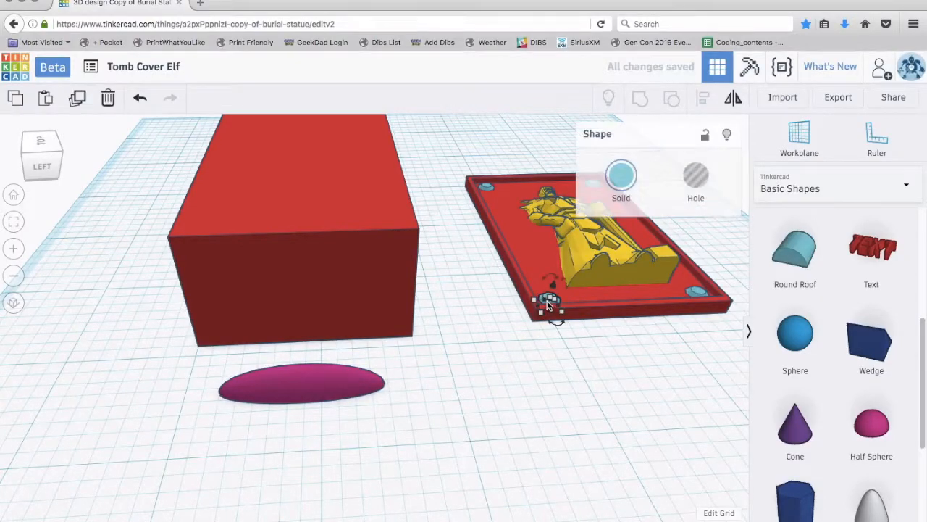
key(super+v)
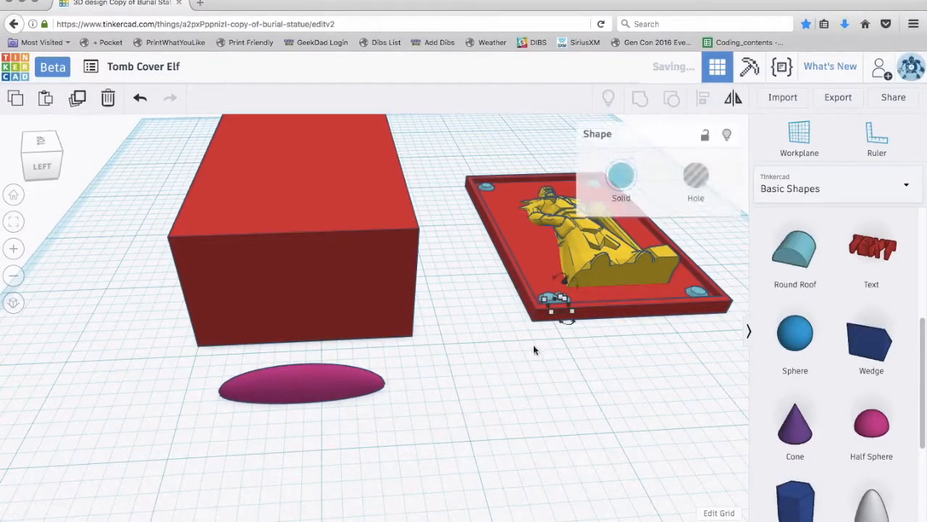
drag(458, 361, 300, 412)
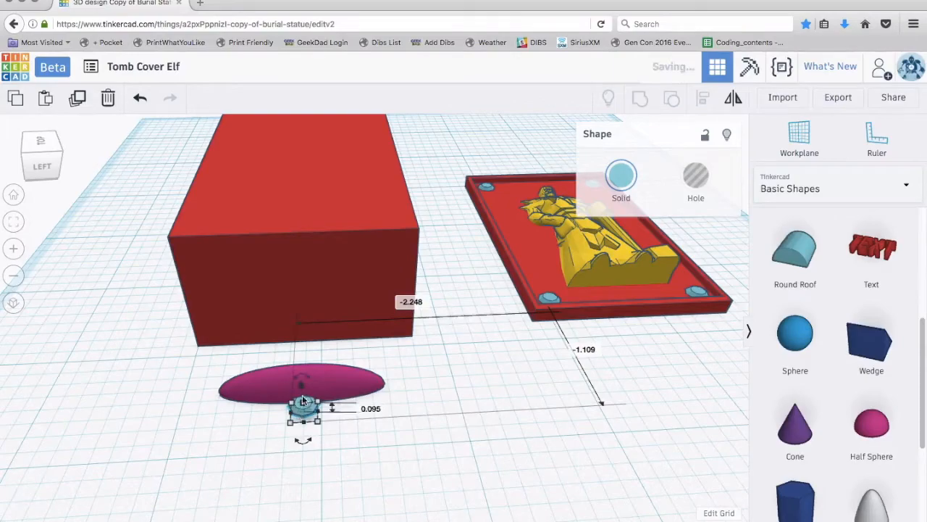
Shift the oval dome about 0.109 toward the large box and undo its accidental 0.031 lift
click(302, 382)
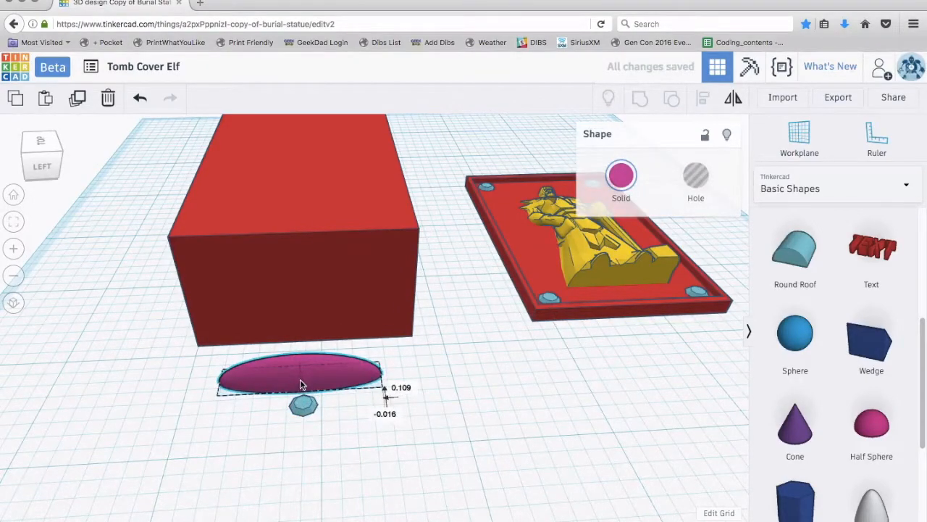
drag(295, 350, 296, 347)
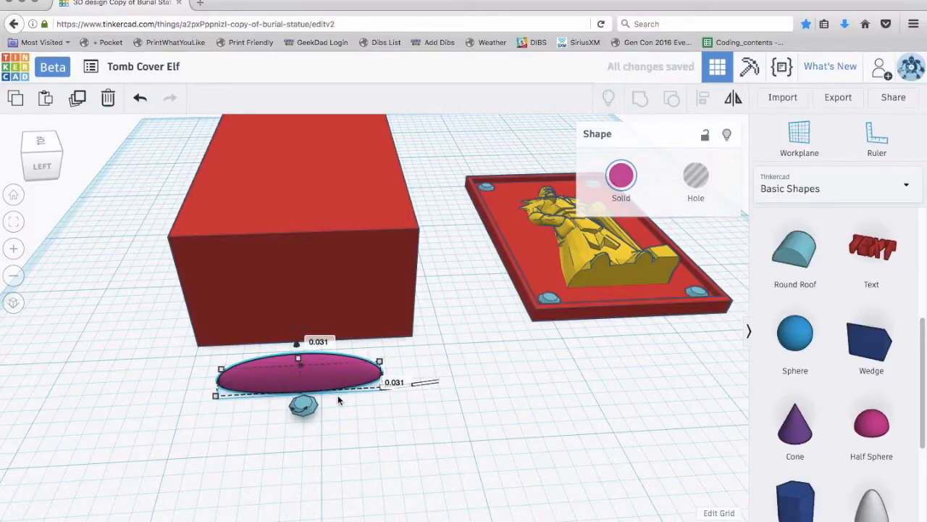
key(ctrl+z)
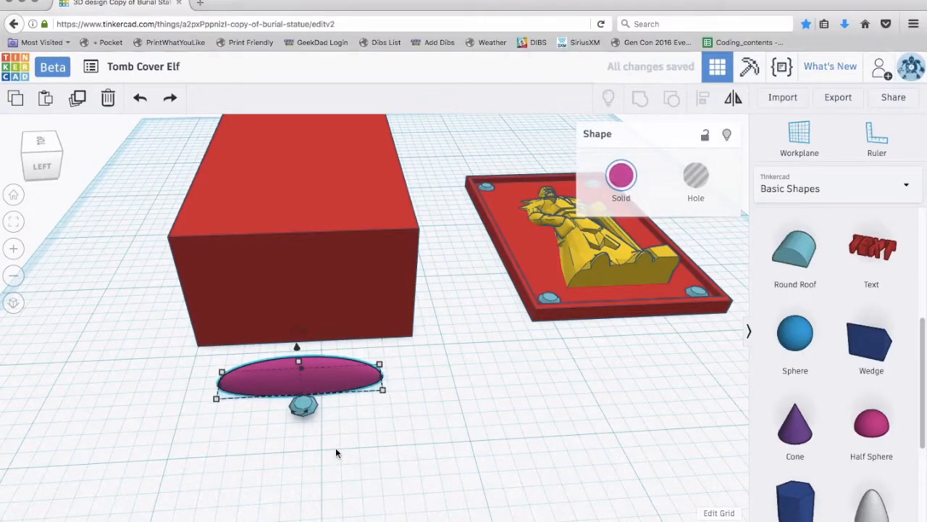
Raise the diamond in front of the oval dome by about 0.094
click(328, 439)
scroll(327, 443, down, 3)
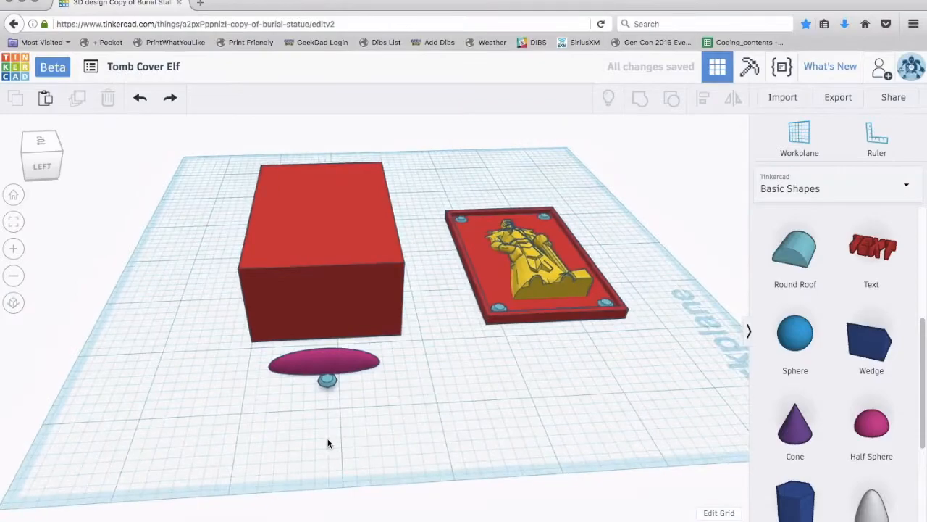
right_drag(327, 453, 326, 420)
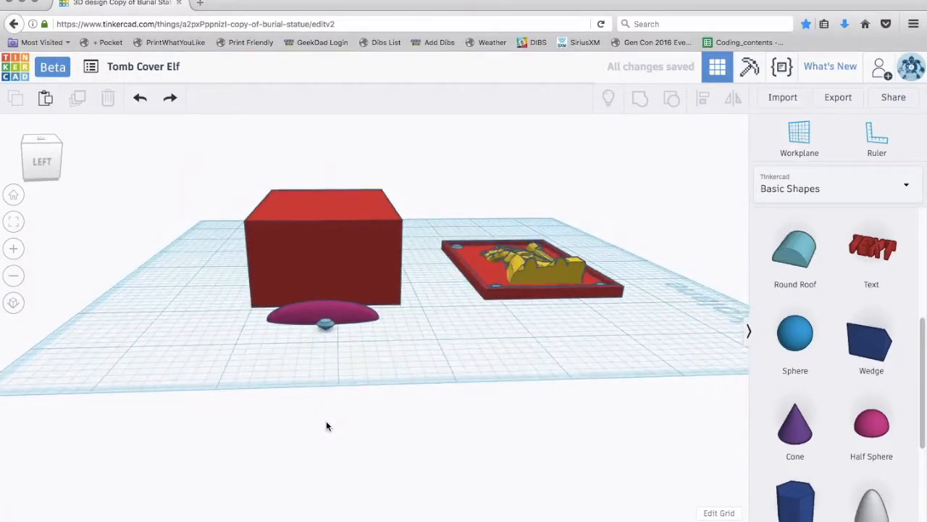
click(325, 323)
right_drag(342, 352, 342, 363)
drag(325, 317, 325, 312)
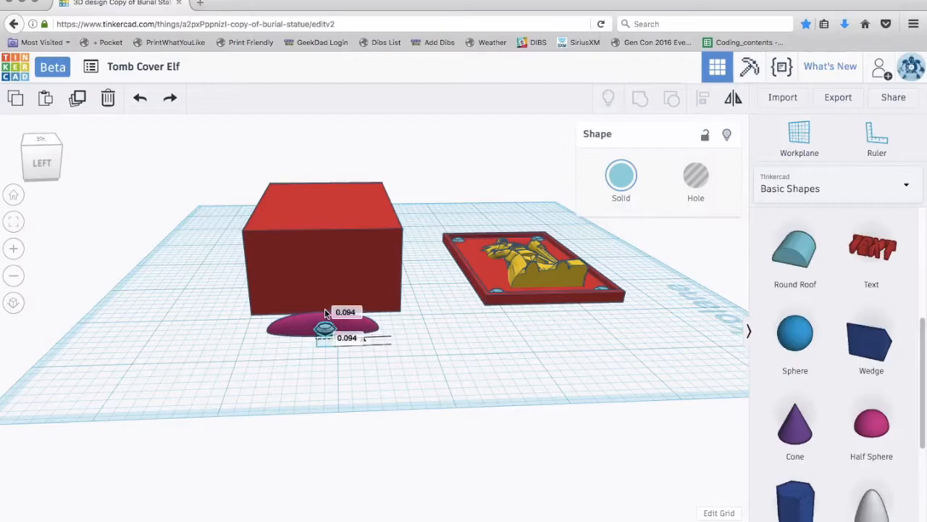
click(348, 399)
right_drag(347, 400, 338, 421)
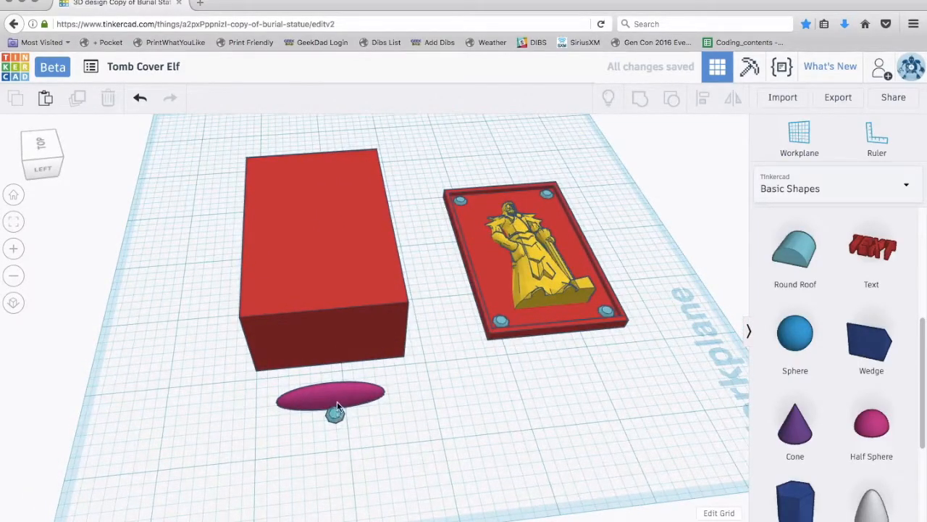
Move the diamond over the centre of the oval dome and raise it to sit on the dome's top
click(334, 399)
drag(334, 404, 336, 408)
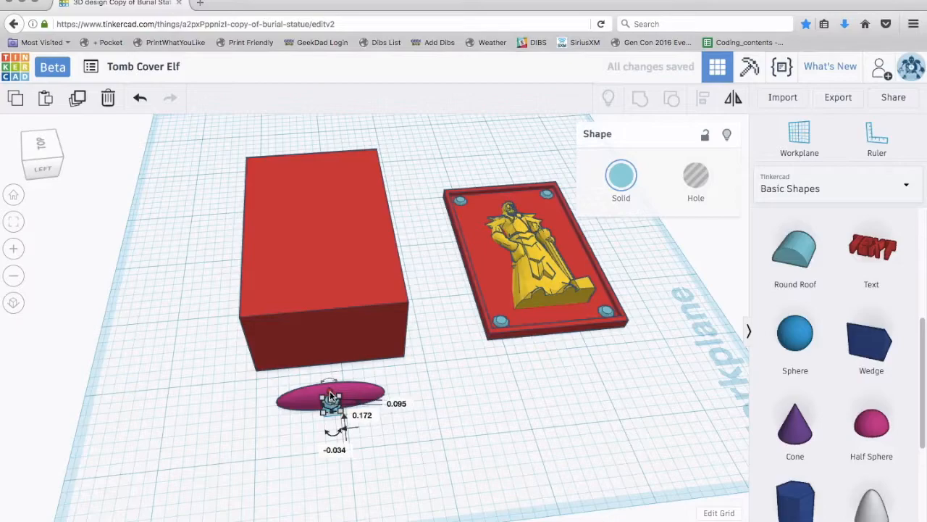
click(349, 445)
mouse_move(349, 445)
right_down()
mouse_move(338, 400)
mouse_move(341, 446)
right_up()
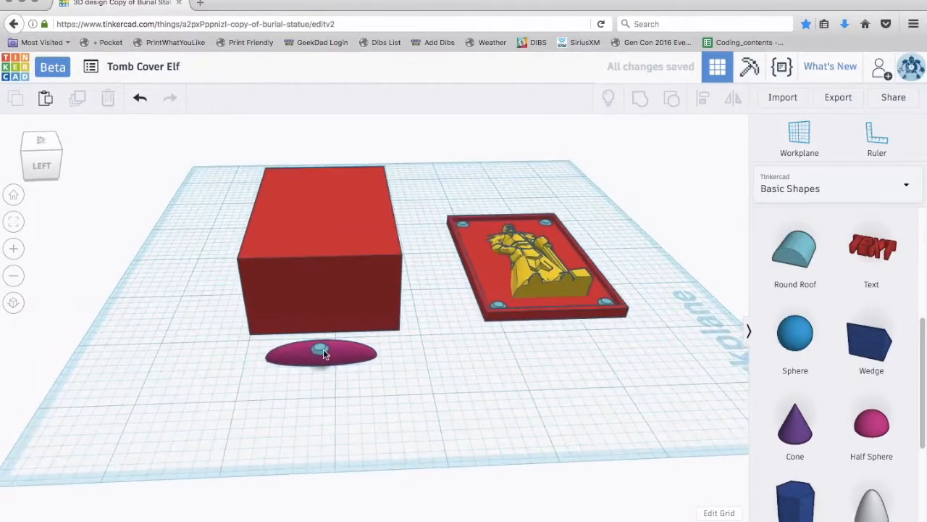
drag(323, 344, 326, 336)
click(360, 402)
right_drag(360, 406, 358, 367)
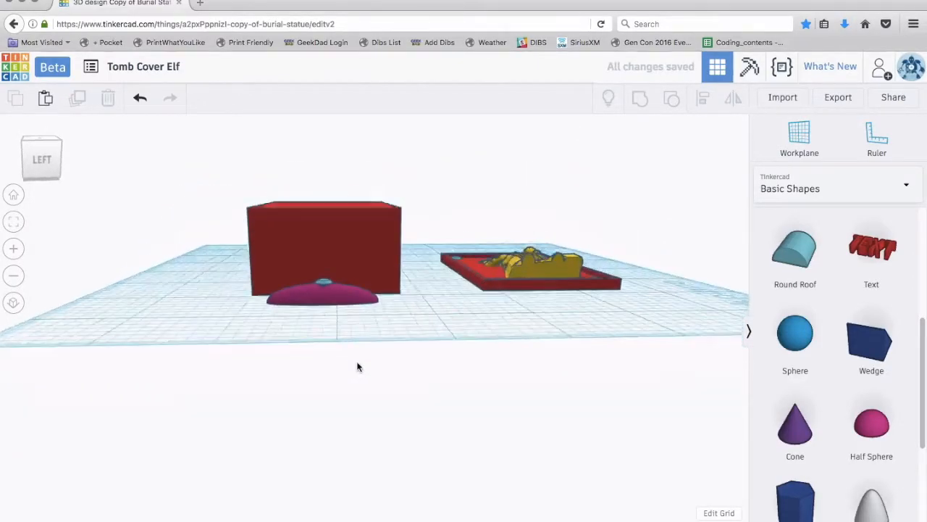
scroll(356, 368, up, 5)
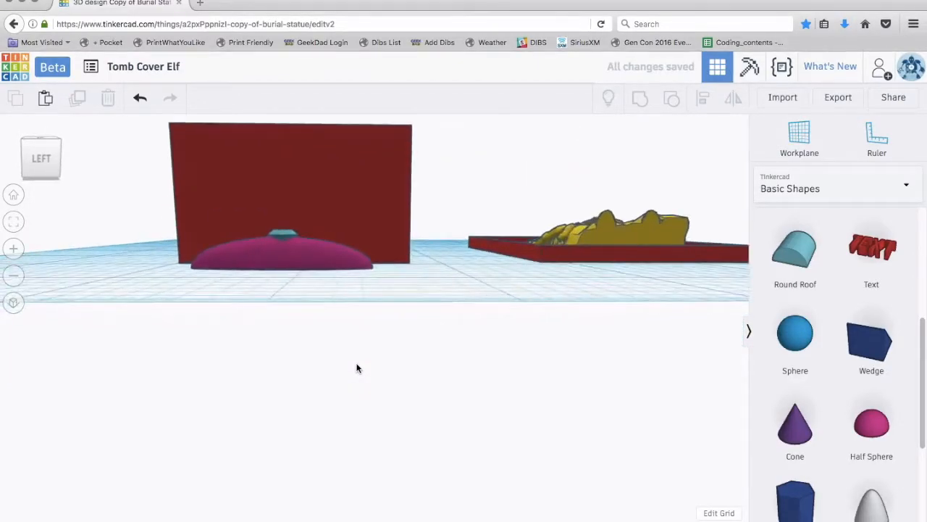
Lower the diamond slightly so that its pointed underside sinks into the top of the oval dome
scroll(333, 341, down, 3)
scroll(333, 341, up, 2)
scroll(333, 341, up, 3)
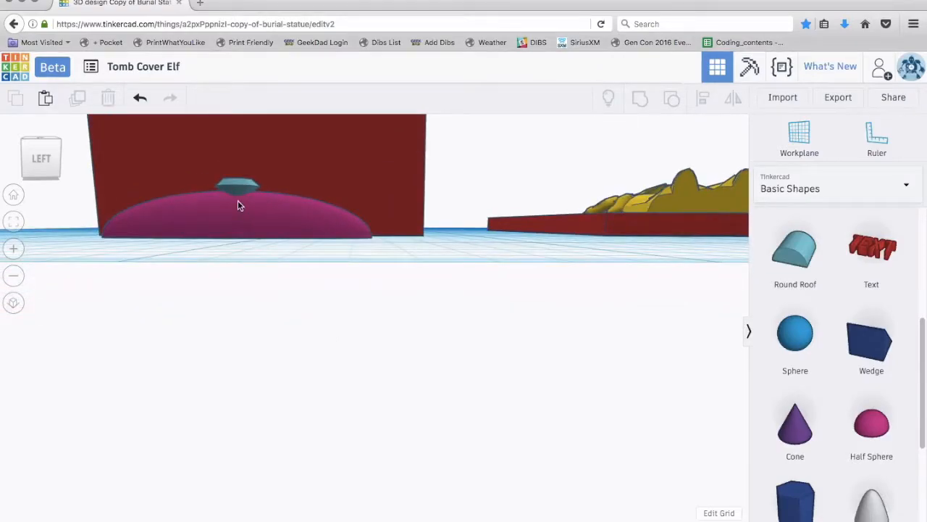
scroll(271, 263, up, 1)
right_drag(275, 264, 286, 270)
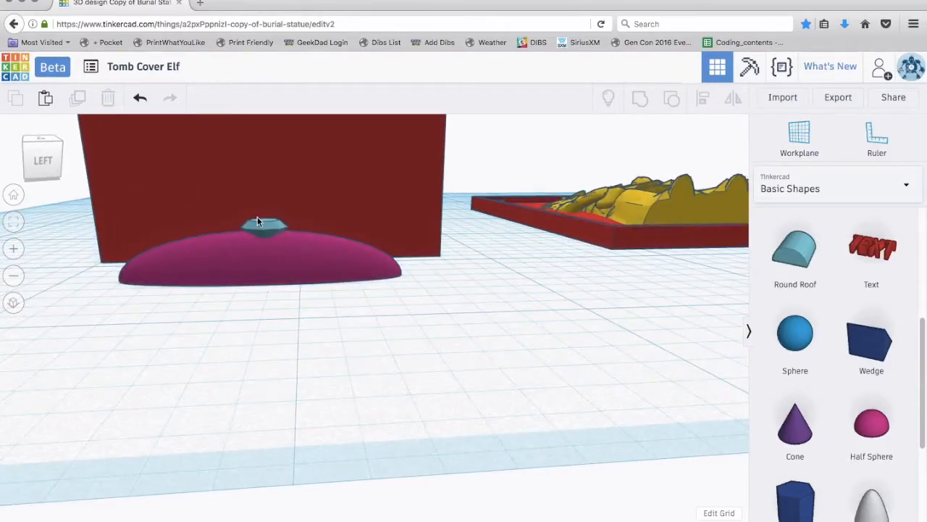
click(265, 222)
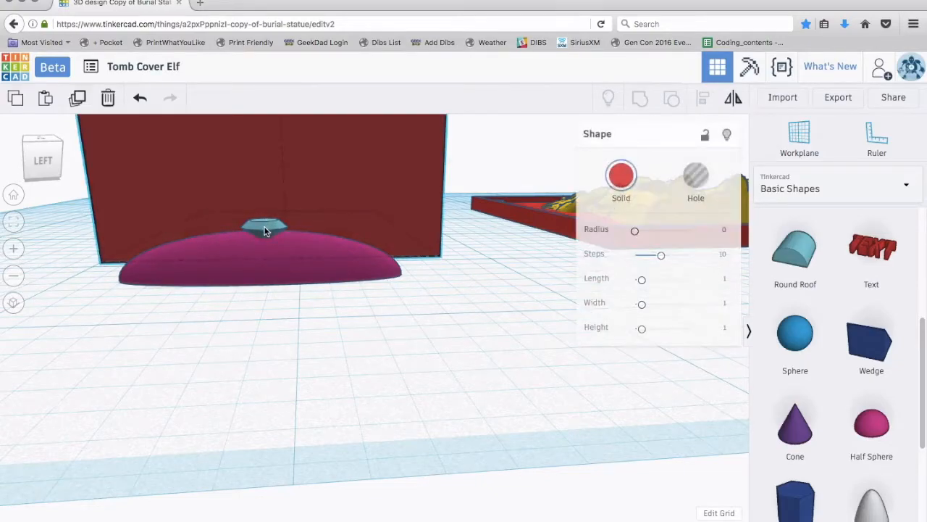
drag(262, 189, 262, 195)
drag(290, 309, 338, 351)
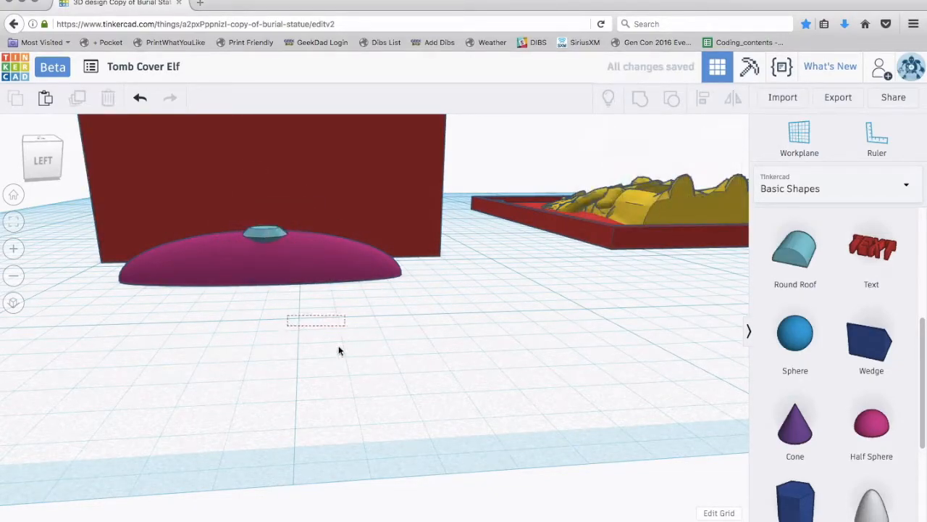
Nudge the diamond across the dome's top by about 0.028 in one direction and 0.013 in the other
right_drag(312, 385, 551, 489)
mouse_move(550, 488)
mouse_down()
mouse_move(538, 484)
mouse_move(547, 486)
mouse_up()
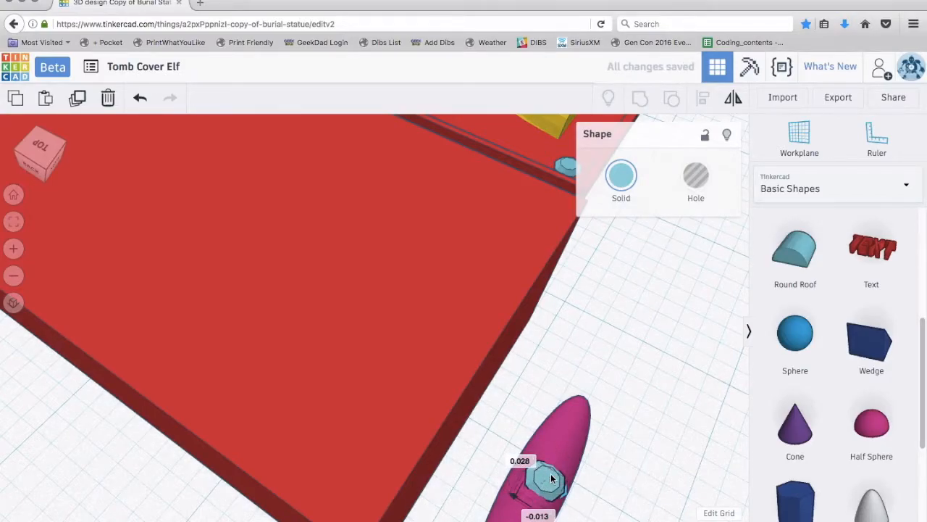
click(616, 496)
right_drag(615, 496, 648, 463)
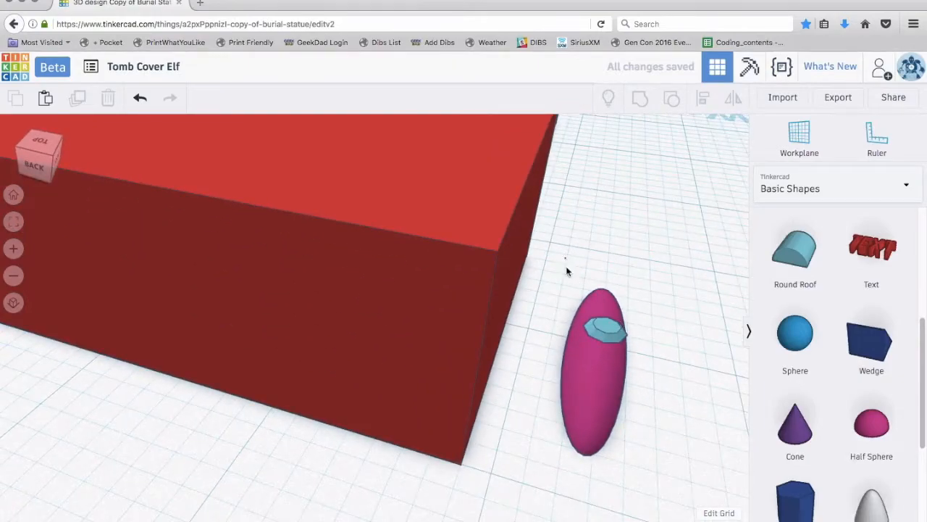
Align the diamond and the oval dome on their centres along both horizontal directions
drag(644, 482, 644, 482)
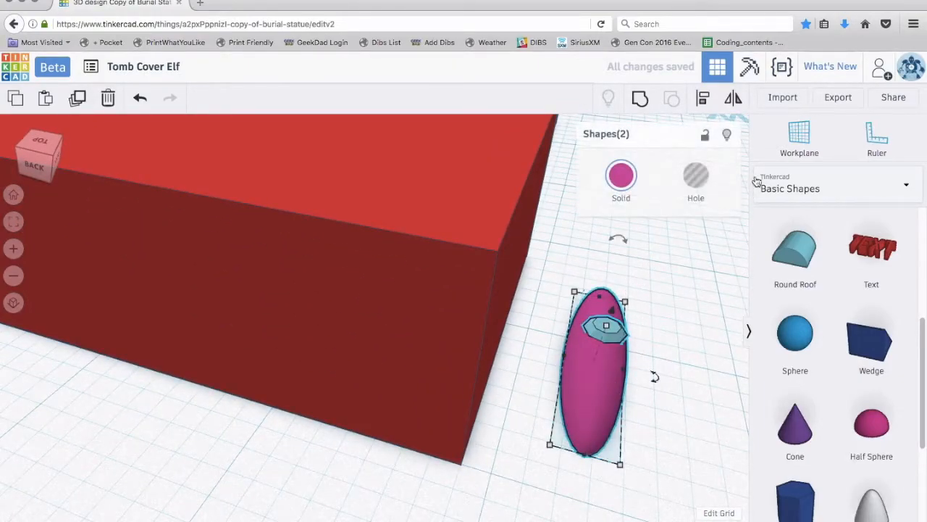
click(706, 99)
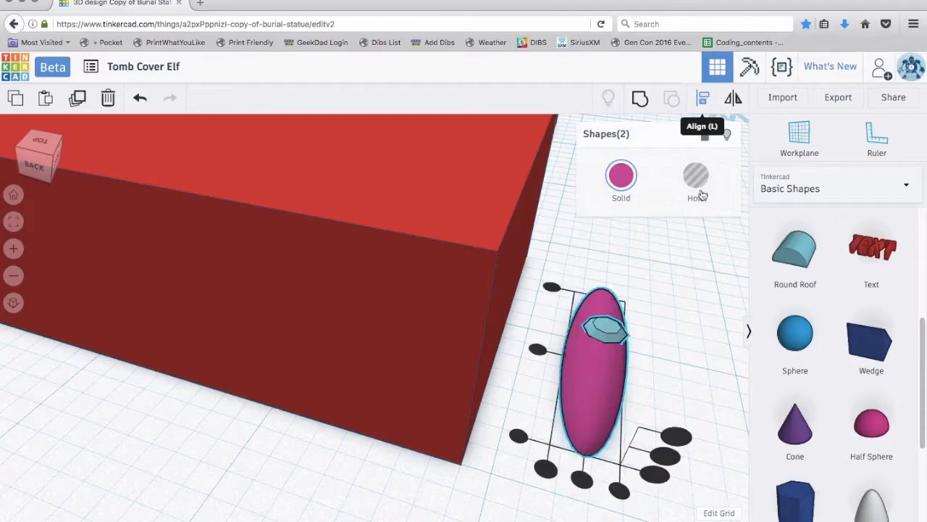
click(582, 478)
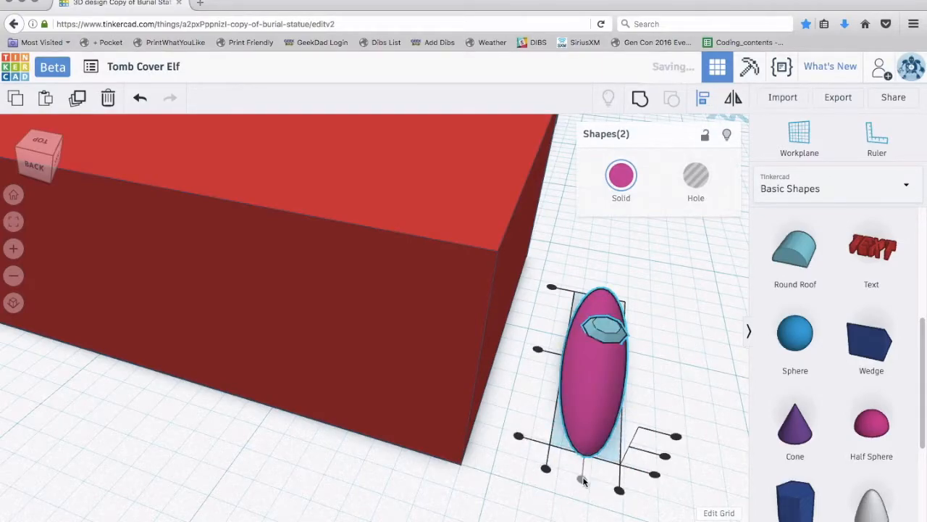
click(538, 349)
click(704, 362)
right_drag(704, 362, 538, 375)
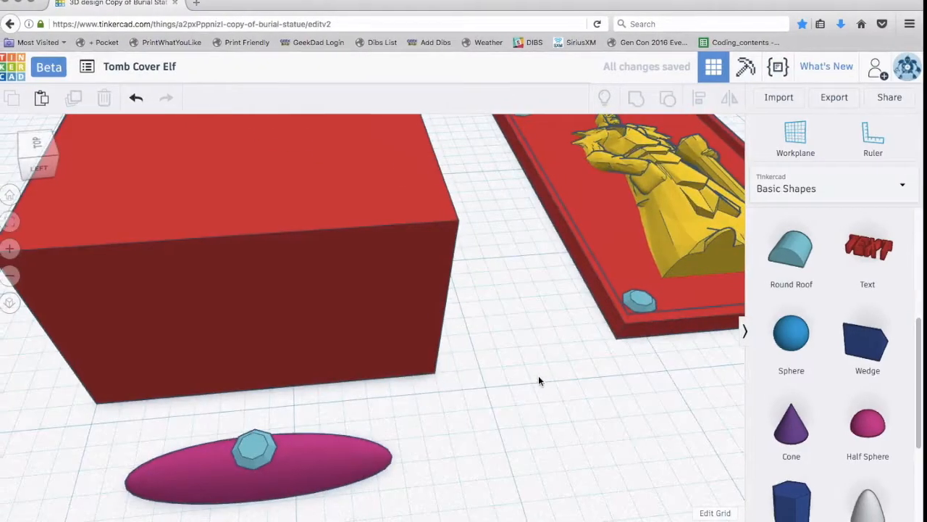
Group the oval dome with its diamond and colour the group yellow
right_drag(503, 432, 429, 383)
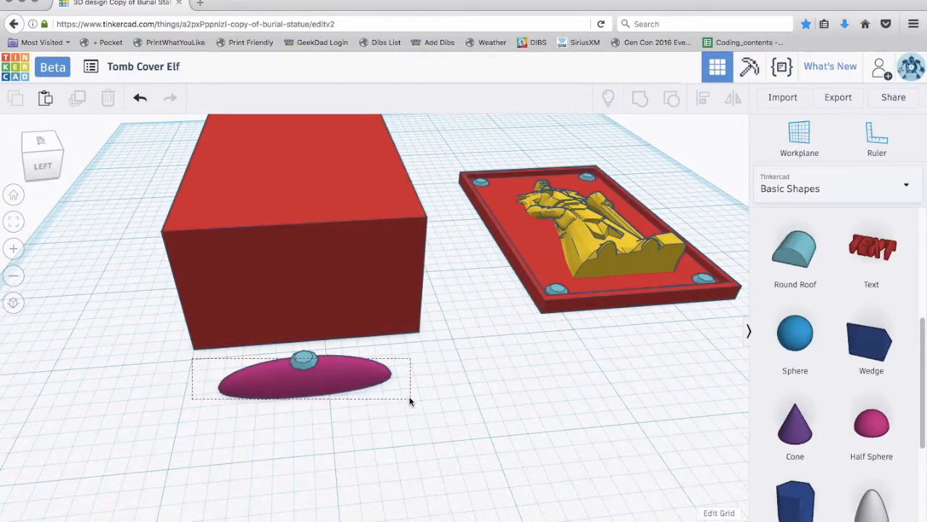
drag(410, 401, 410, 401)
click(640, 101)
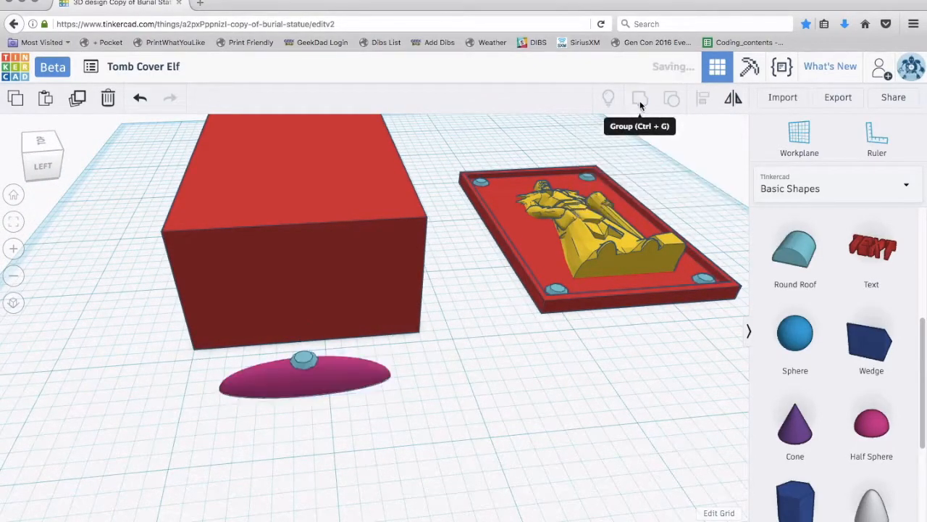
click(620, 190)
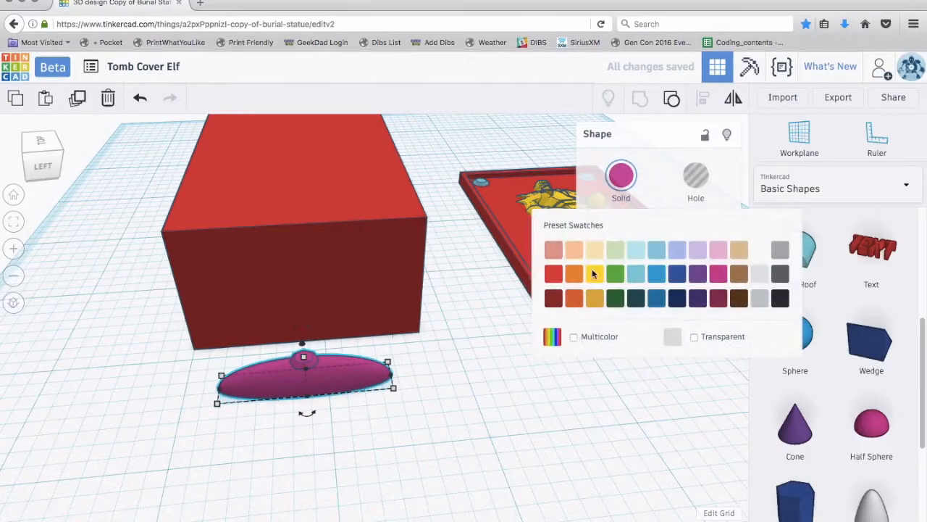
click(591, 273)
click(447, 392)
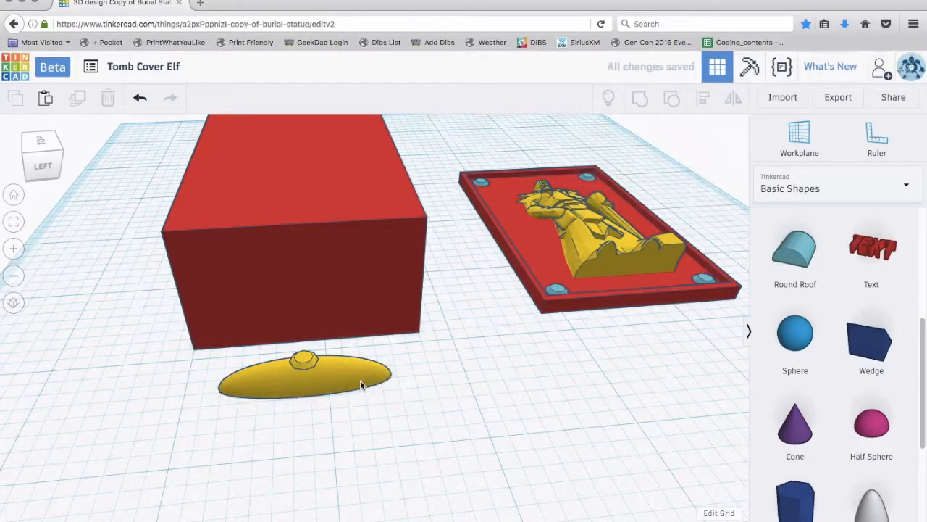
Duplicate the yellow ornament and place both ornaments side by side beyond the foot end of the tomb cover
click(360, 384)
click(462, 429)
alt+drag(300, 393, 664, 338)
drag(308, 389, 713, 398)
Add a half sphere between the box's long side and the tomb cover, stretch it to about 2.281 long and centre it there
right_drag(358, 326, 406, 259)
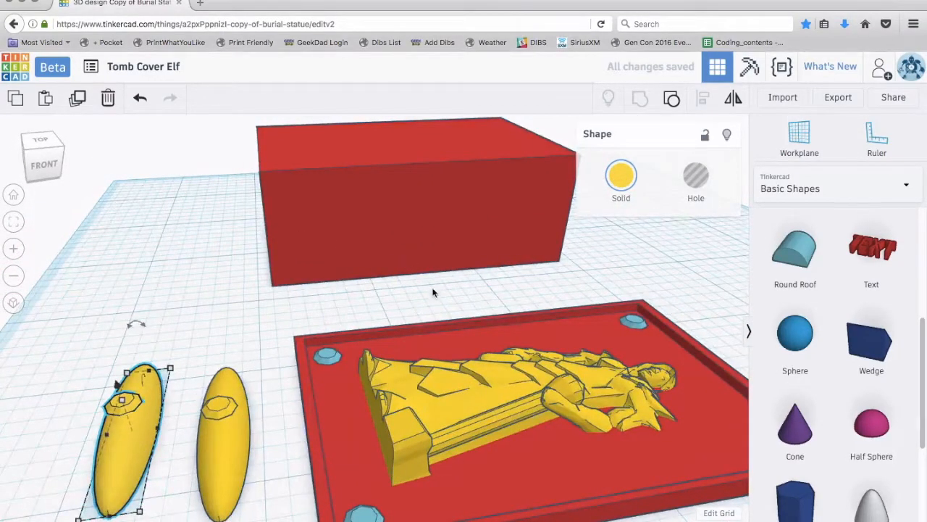
right_drag(433, 290, 416, 296)
scroll(844, 440, down, 1)
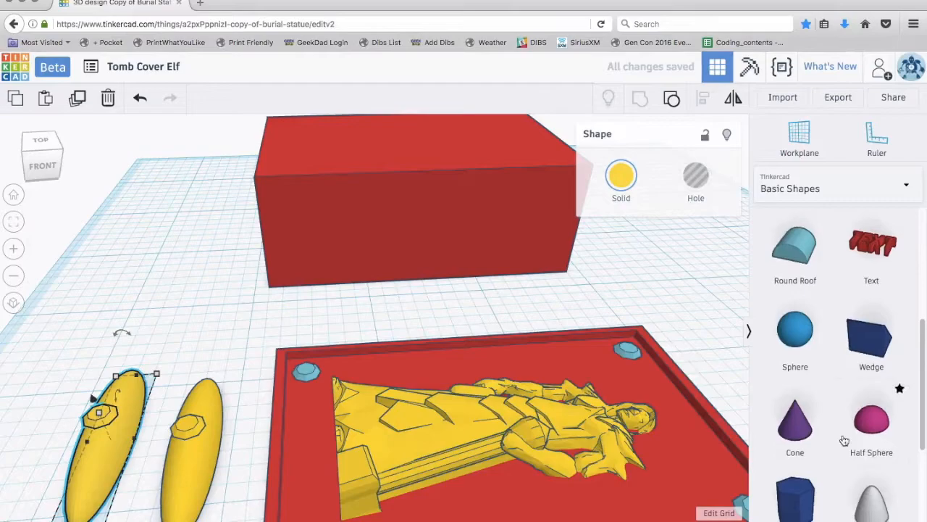
scroll(844, 440, down, 2)
drag(877, 294, 427, 304)
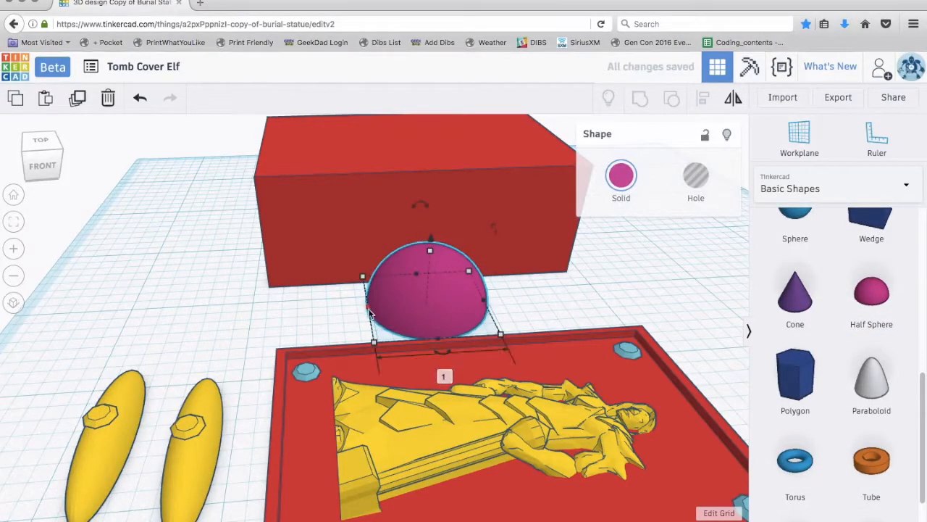
drag(374, 343, 207, 339)
drag(292, 323, 464, 299)
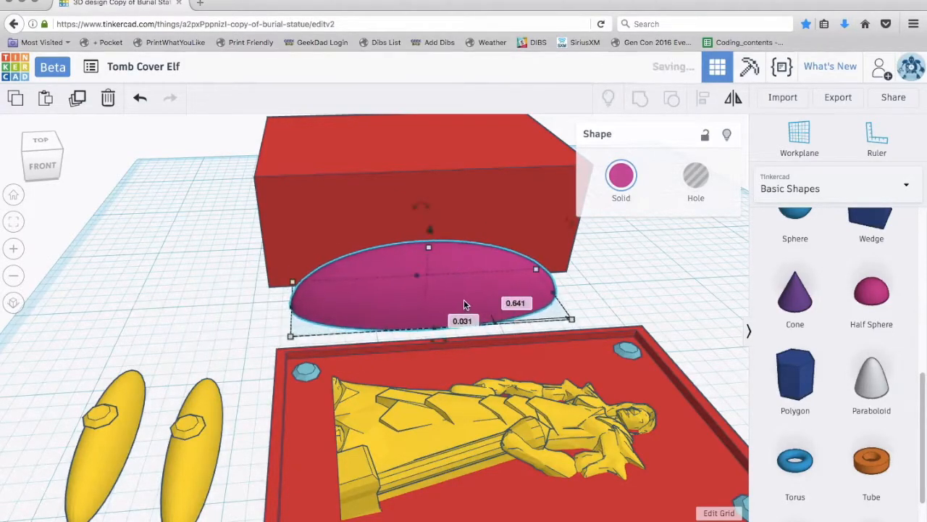
Shorten the stretched half sphere to about 2.078 and reduce its height to form a flatter oval dome
right_drag(626, 292, 610, 277)
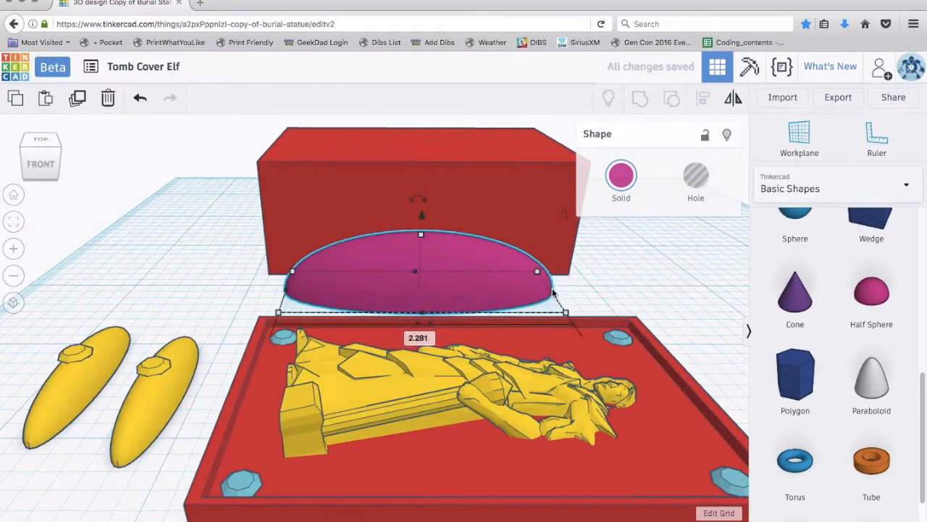
drag(533, 292, 519, 293)
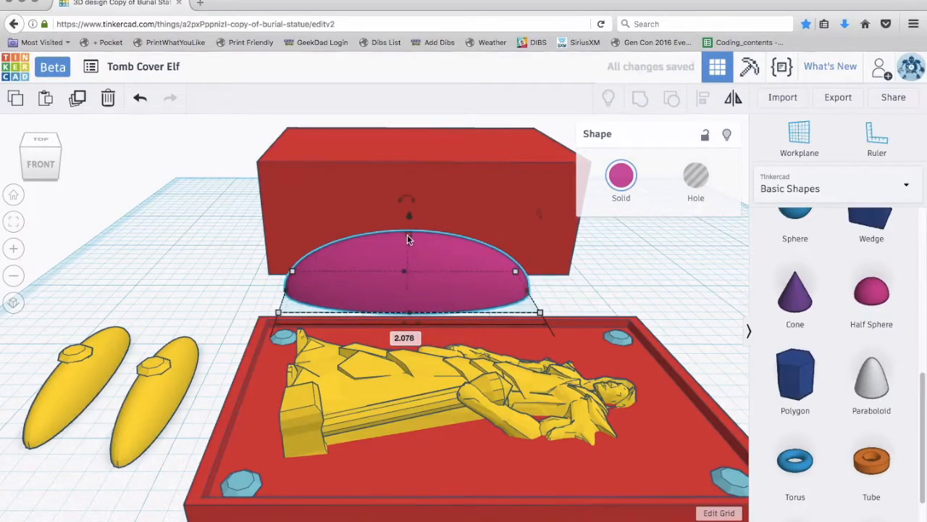
drag(408, 239, 408, 271)
Shift the long oval dome about 0.141 along the box and 0.094 toward the tomb cover
click(572, 302)
right_drag(573, 303, 550, 329)
drag(461, 345, 472, 354)
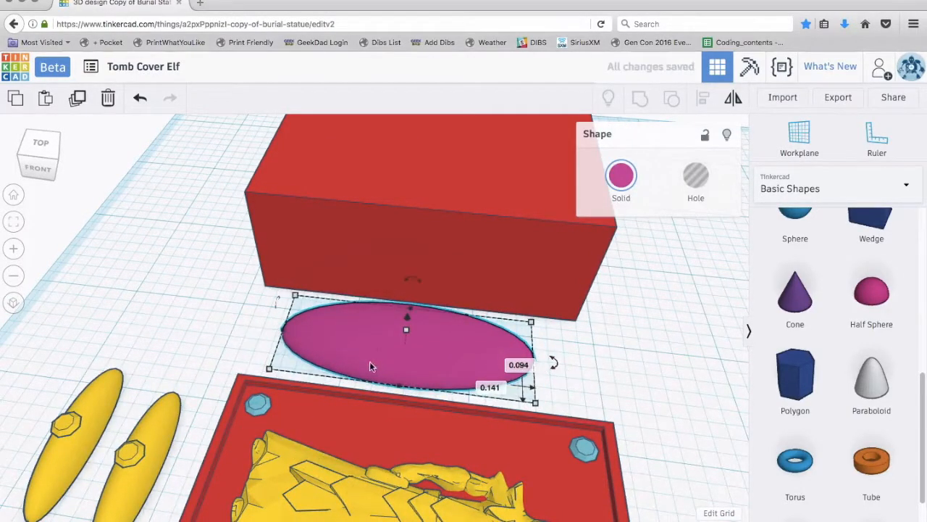
Make two copies of a corner diamond from the tomb cover and place them beside the end of the long oval dome
click(592, 449)
drag(591, 450, 236, 330)
click(219, 336)
click(194, 315)
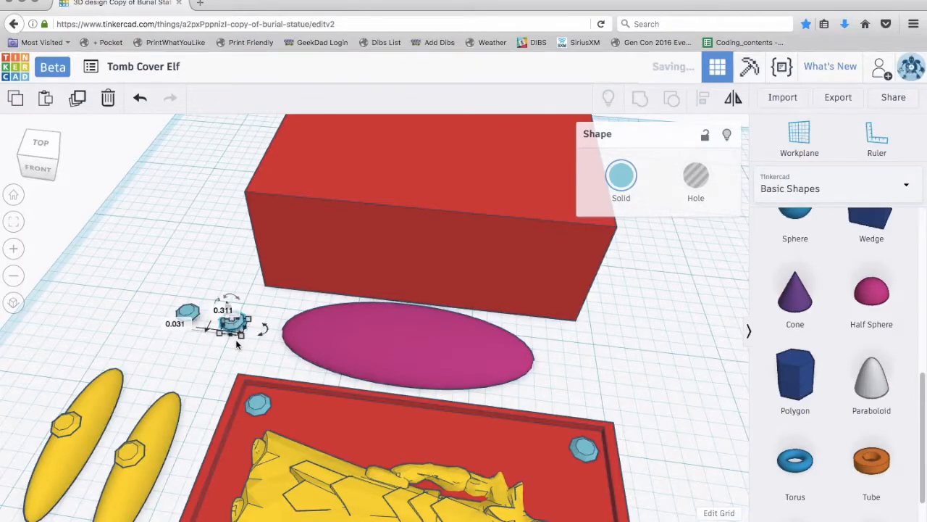
Line up the two diamond copies side by side next to the oval dome and group them
scroll(235, 333, up, 5)
drag(112, 325, 138, 327)
drag(29, 297, 65, 314)
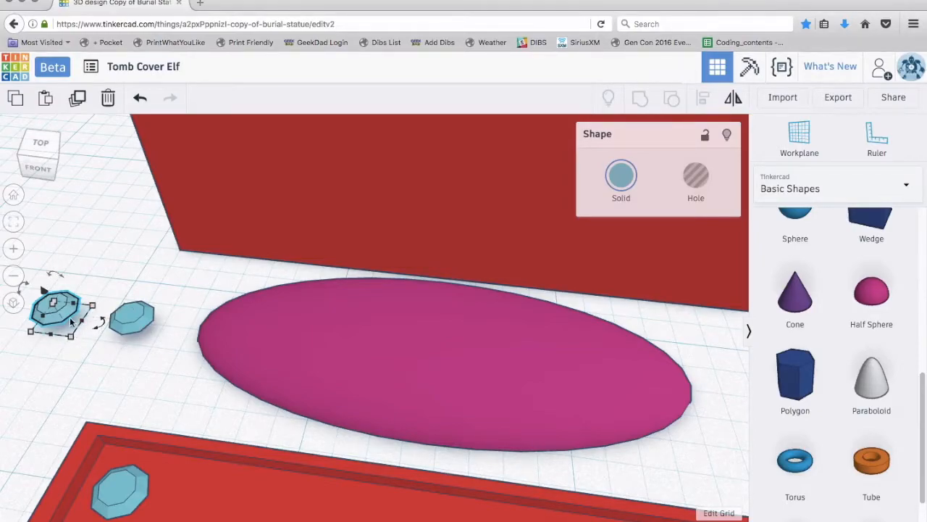
click(88, 350)
right_drag(90, 354, 40, 347)
drag(173, 417, 173, 417)
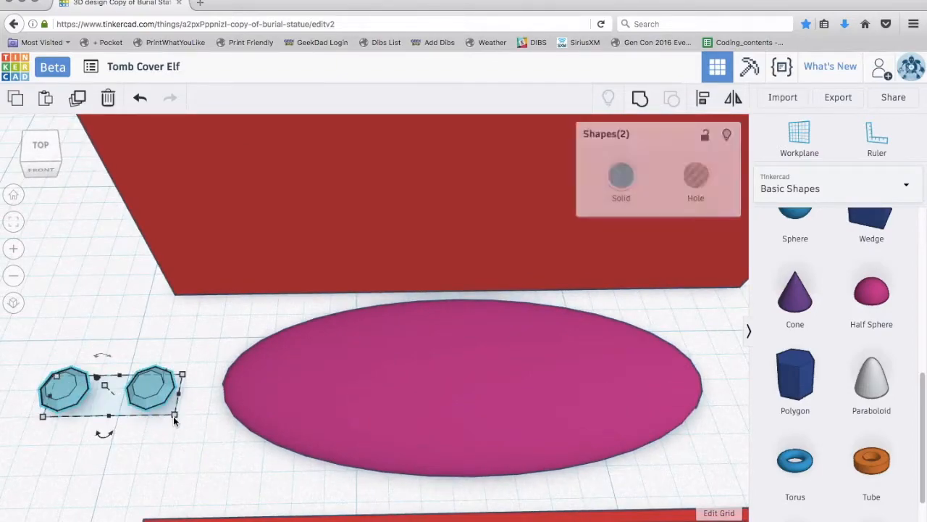
click(639, 98)
Raise the grouped diamonds and move them about 1 3/8 over the middle of the long oval dome
drag(152, 386, 100, 365)
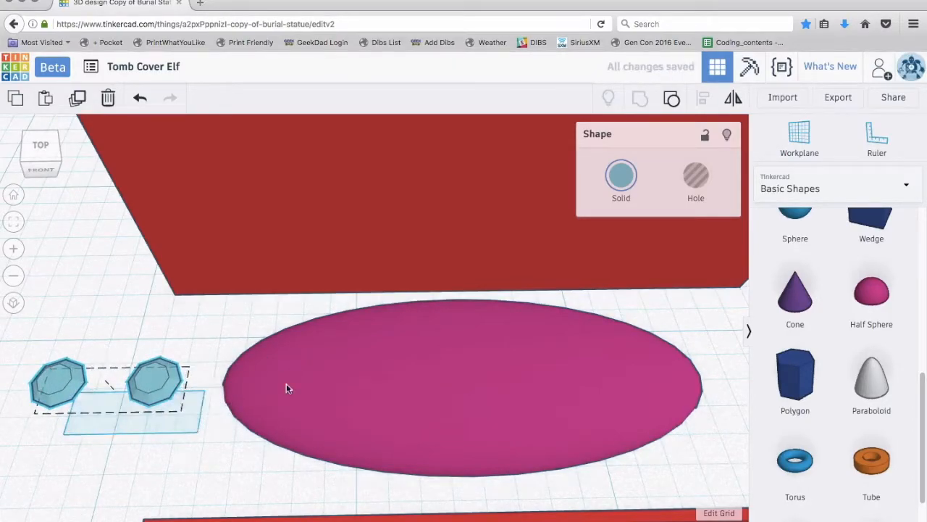
drag(286, 388, 535, 372)
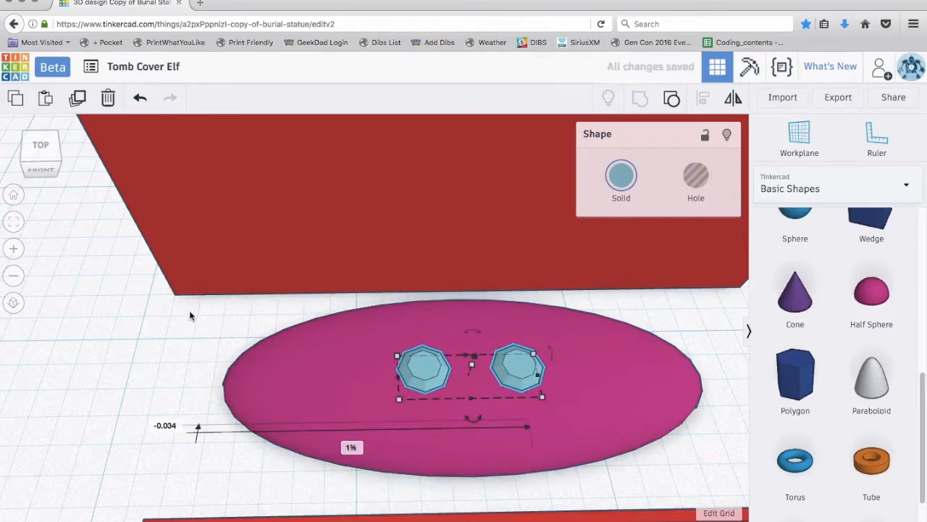
Align the grouped diamonds with the middle of the long oval dome
drag(181, 305, 511, 431)
drag(672, 458, 687, 458)
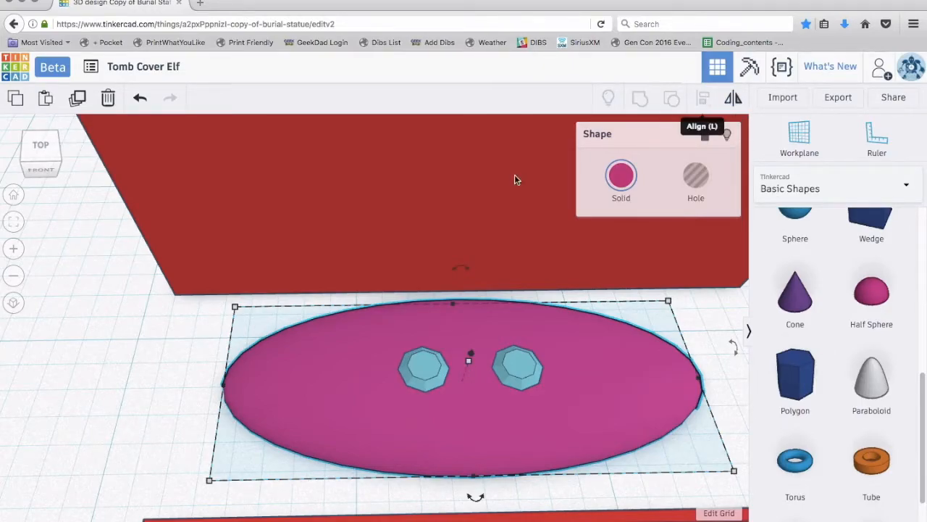
click(121, 349)
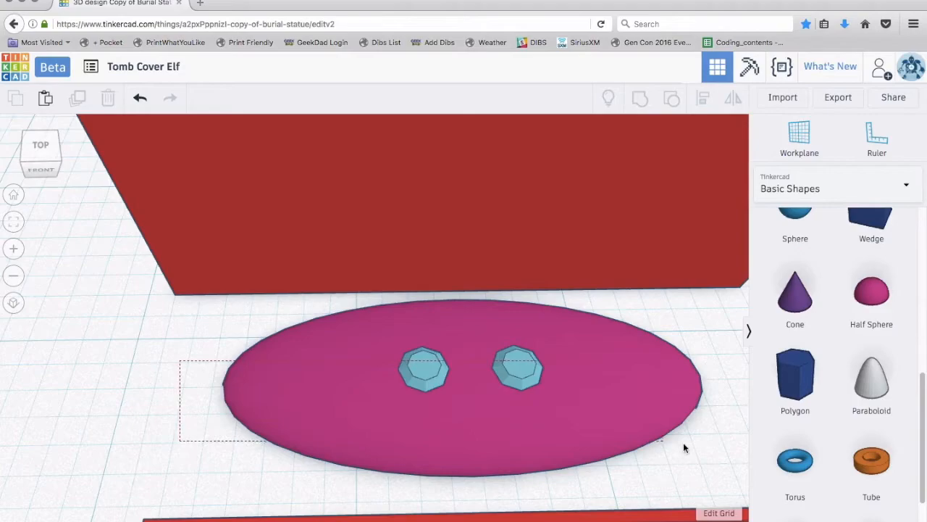
drag(683, 448, 683, 447)
shift+click(518, 371)
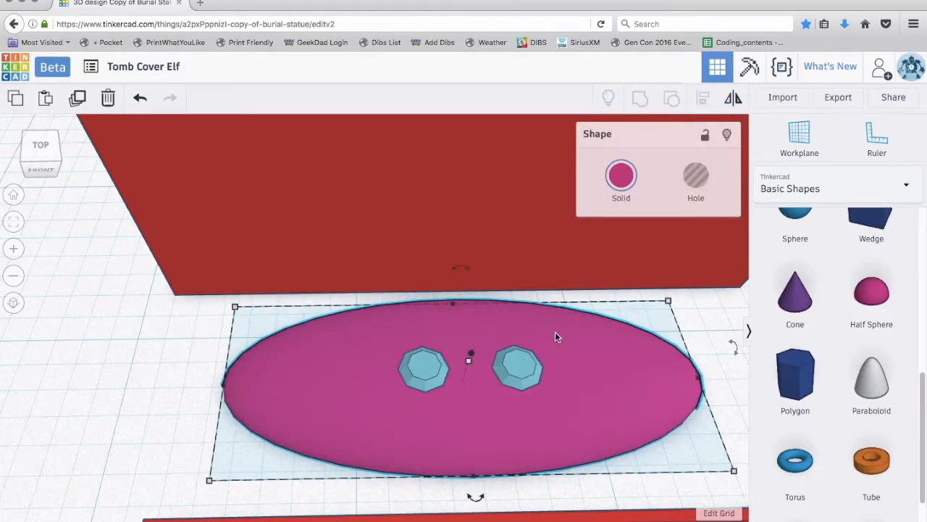
shift+click(520, 364)
click(702, 98)
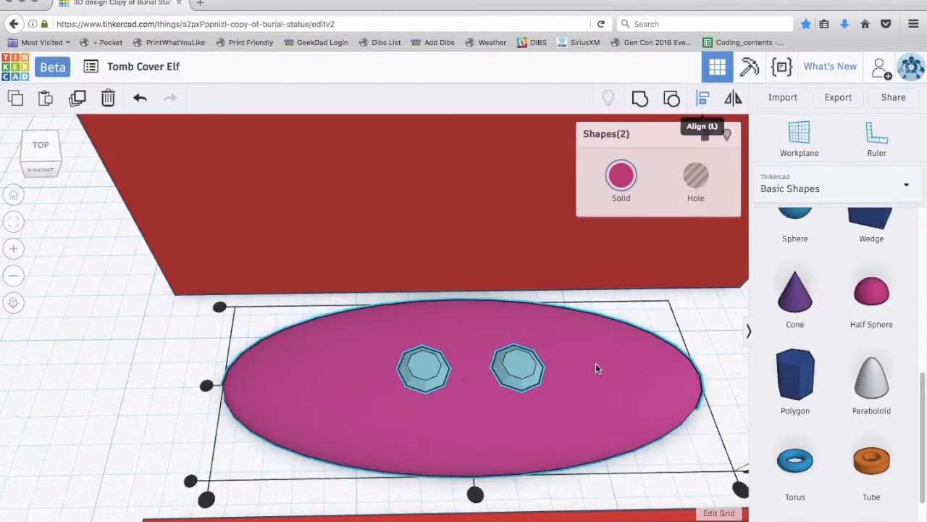
click(475, 495)
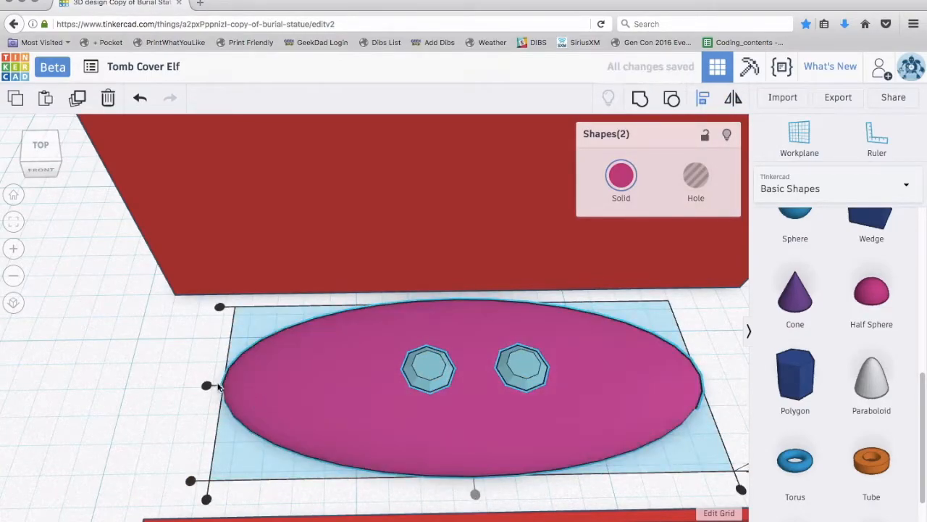
click(186, 391)
Lower the grouped diamonds by 0.094 so that their points sink into the top of the long oval dome
right_drag(139, 383, 130, 331)
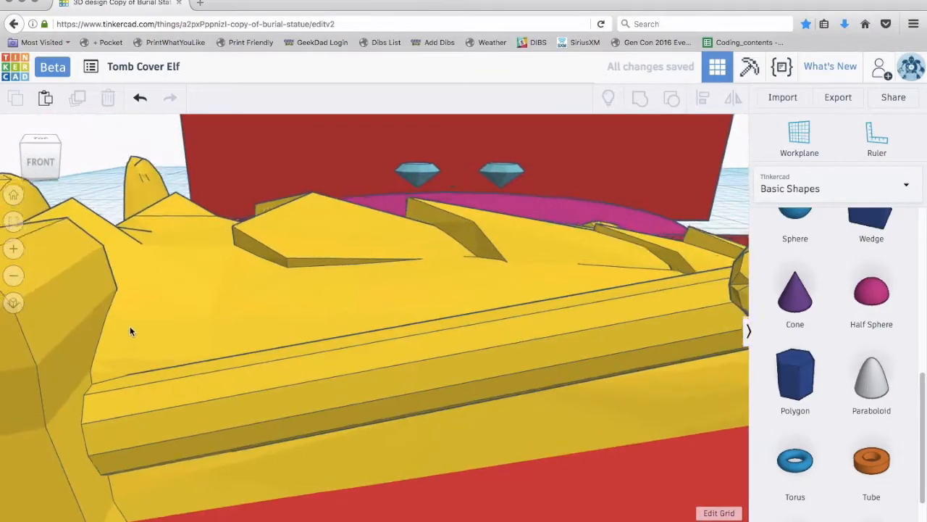
scroll(131, 328, down, 3)
click(432, 187)
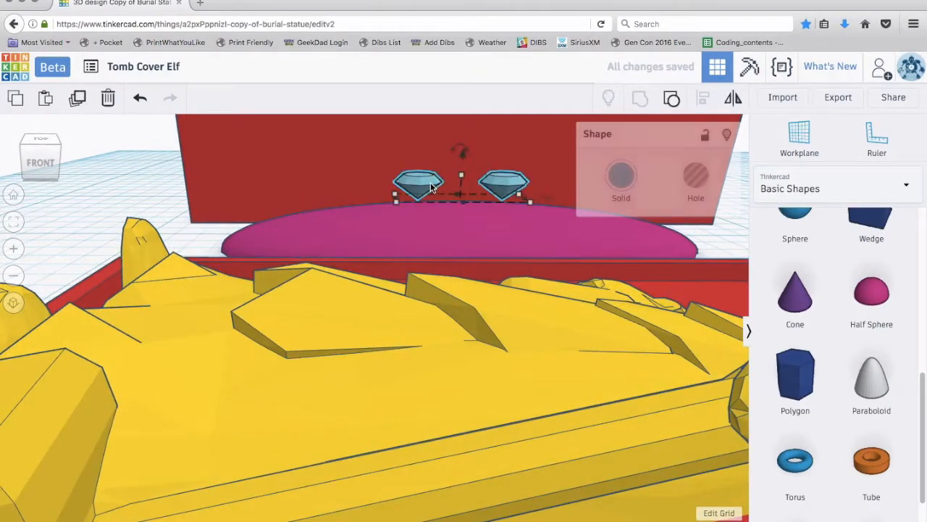
drag(463, 155, 466, 180)
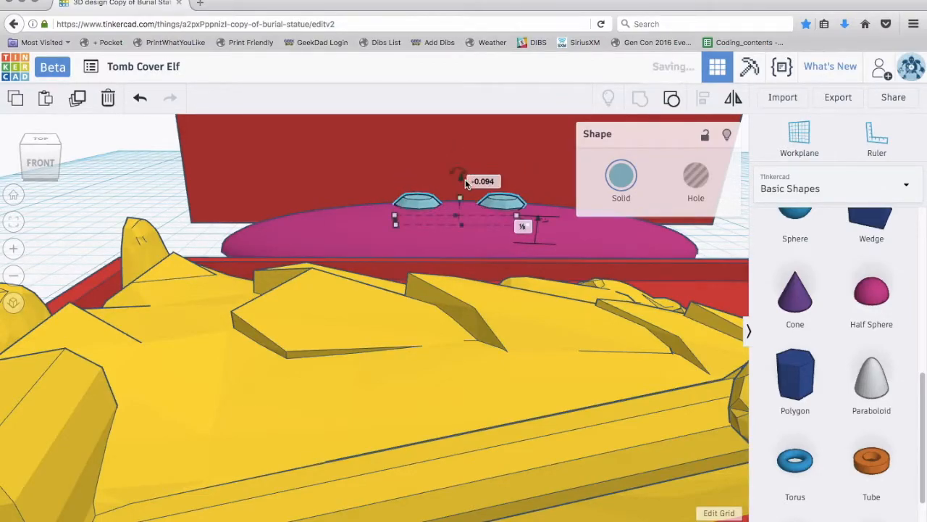
click(134, 194)
right_drag(134, 194, 173, 297)
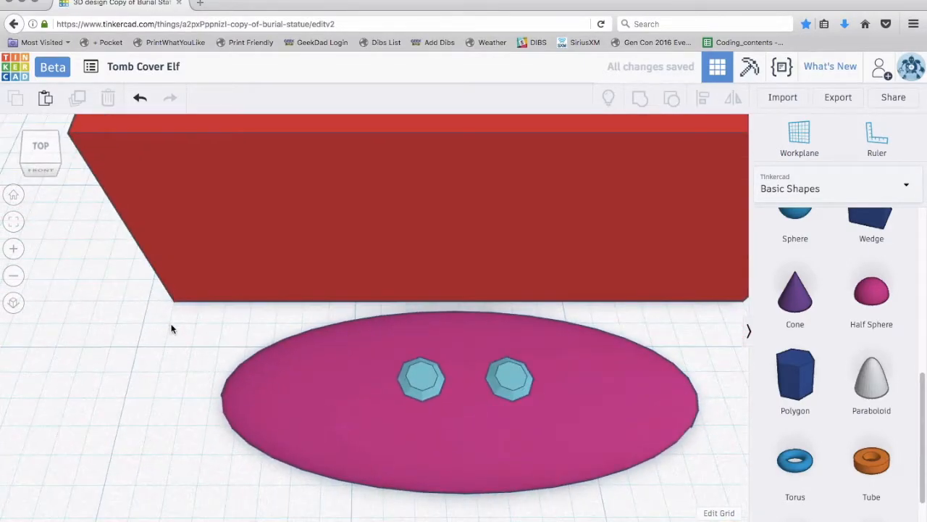
Group the long oval dome with its diamonds and place a copy of the group beside the elf knight cover
drag(690, 490, 691, 488)
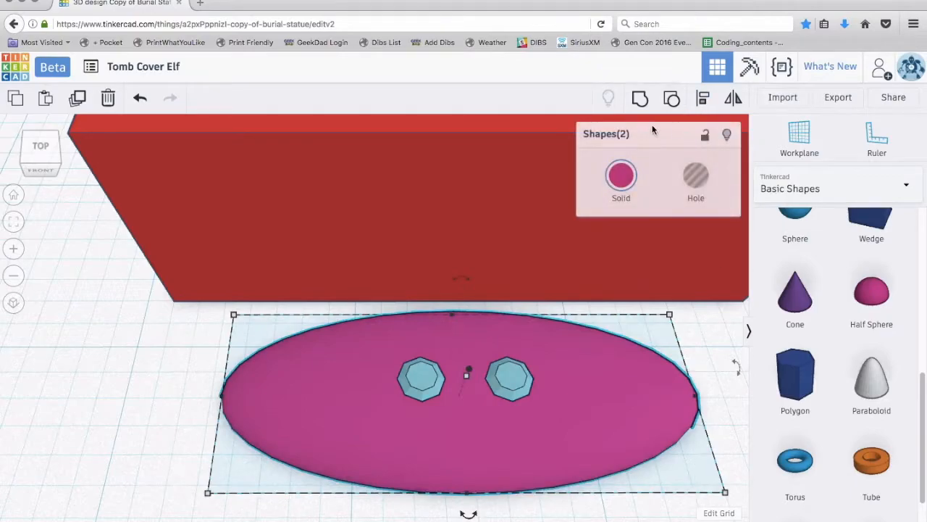
click(639, 98)
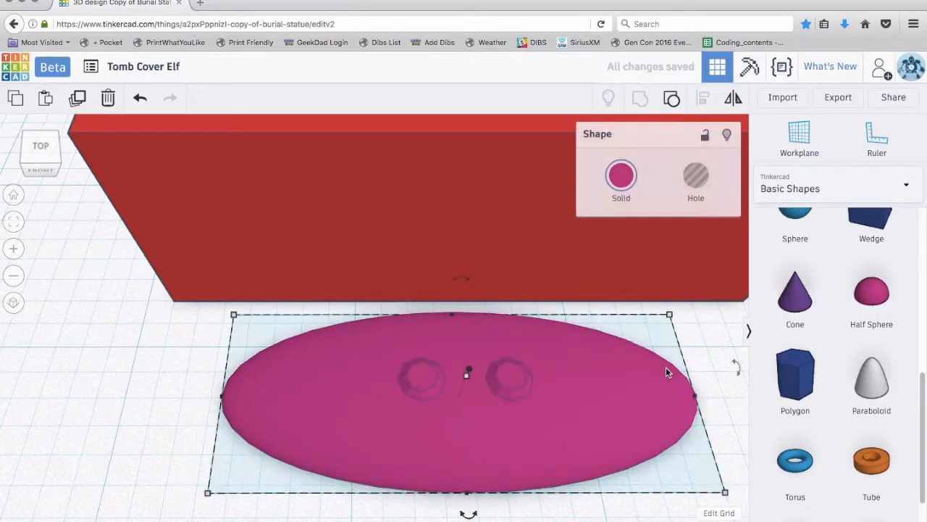
key(super+v)
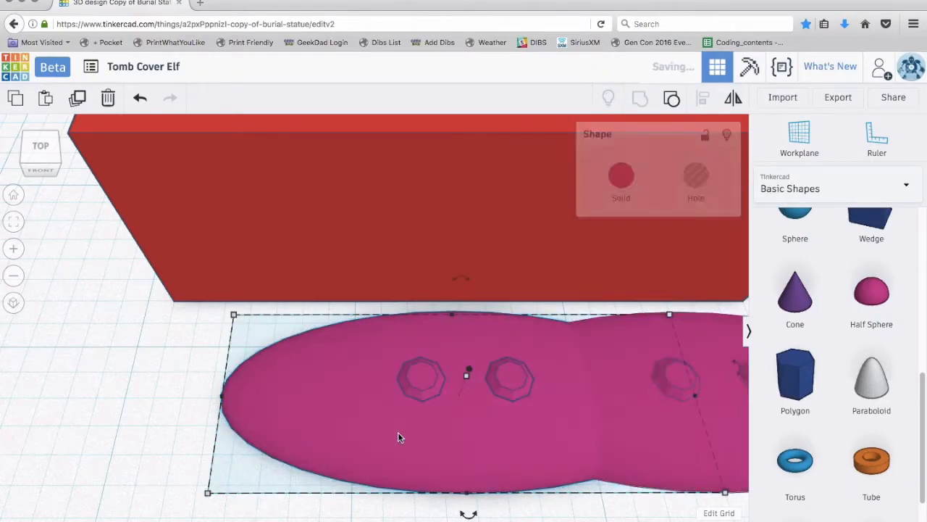
scroll(398, 432, down, 6)
scroll(483, 385, down, 4)
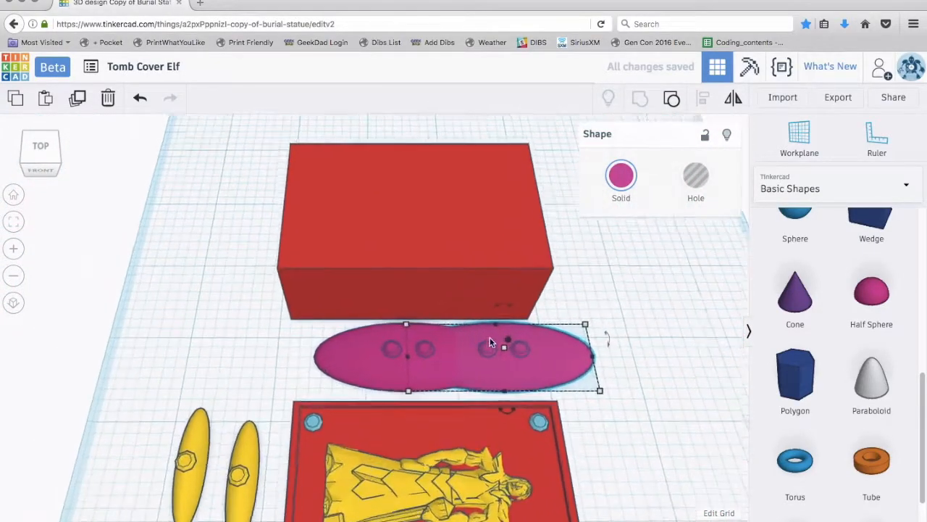
drag(512, 368, 674, 452)
scroll(584, 246, down, 6)
scroll(410, 289, down, 3)
scroll(410, 292, up, 2)
scroll(410, 295, up, 2)
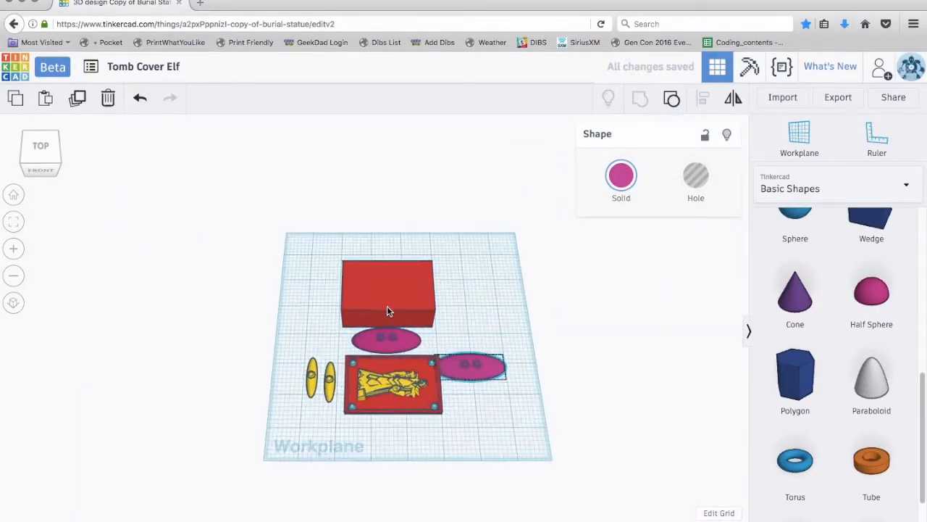
Try moving one small yellow dome in front of the box's short side and tilting it so its diamond faces outward
click(387, 310)
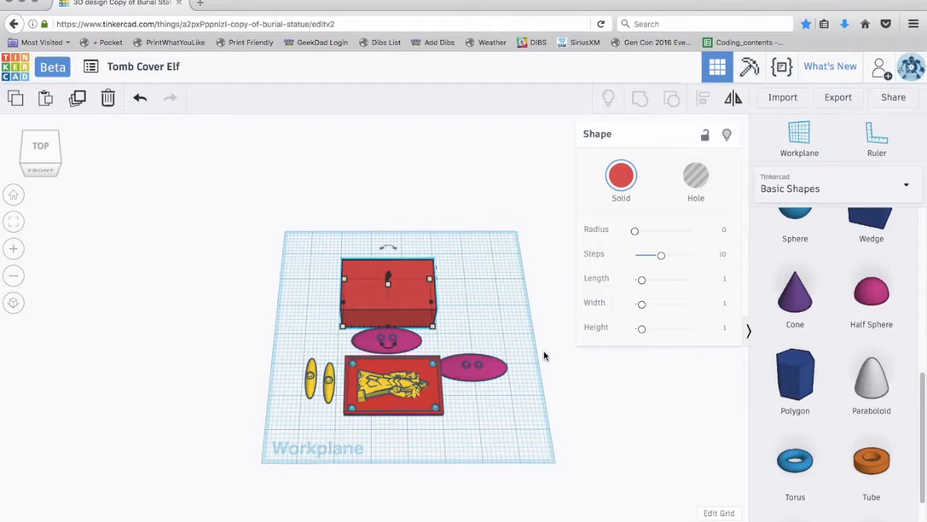
right_drag(486, 416, 436, 365)
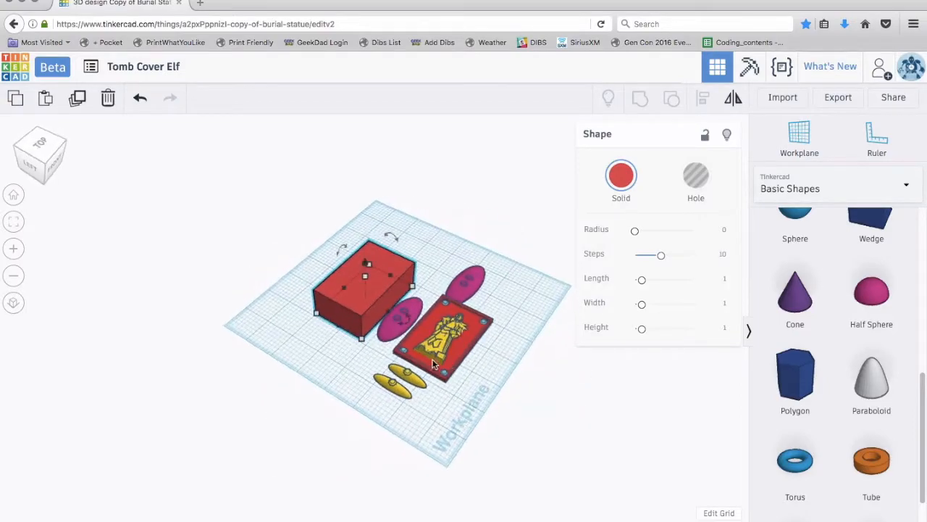
right_drag(388, 392, 366, 352)
scroll(366, 352, up, 3)
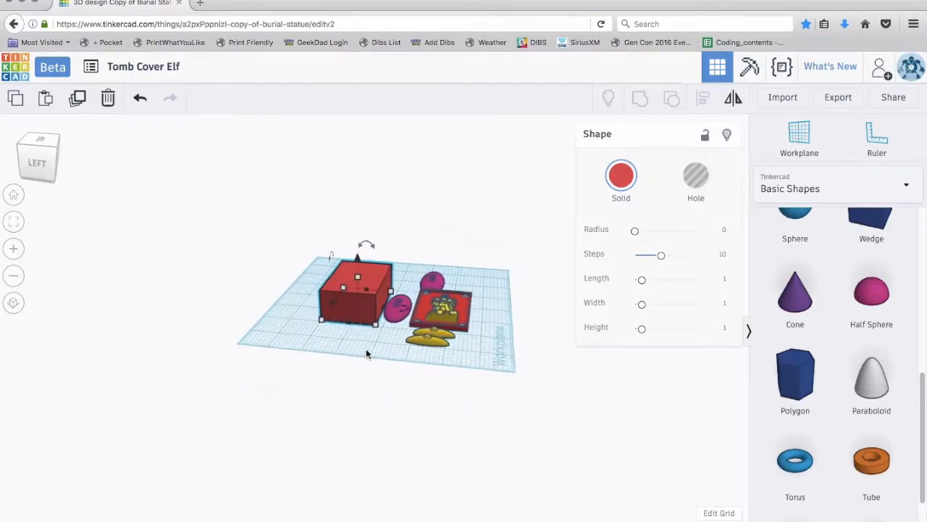
scroll(366, 353, up, 2)
drag(501, 347, 311, 332)
mouse_move(250, 298)
mouse_down()
mouse_move(247, 329)
mouse_move(262, 310)
mouse_up()
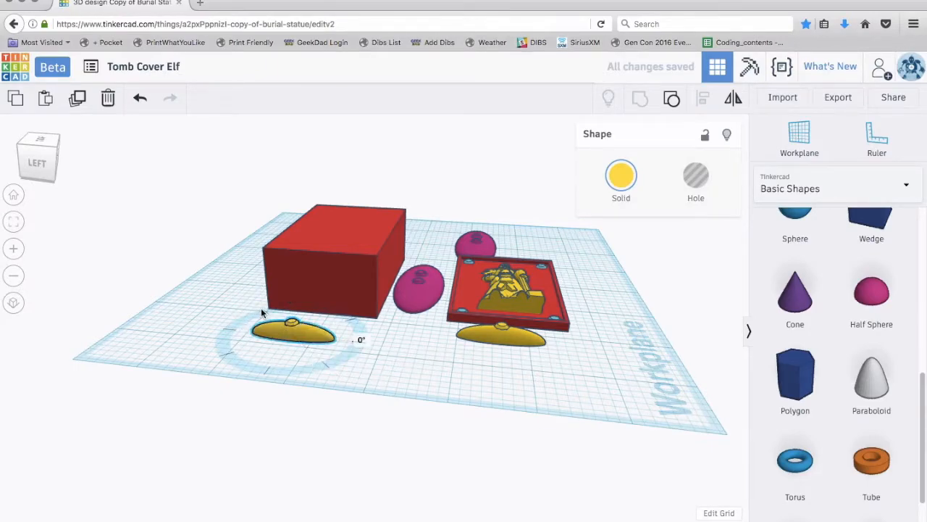
drag(251, 323, 224, 330)
drag(290, 327, 330, 341)
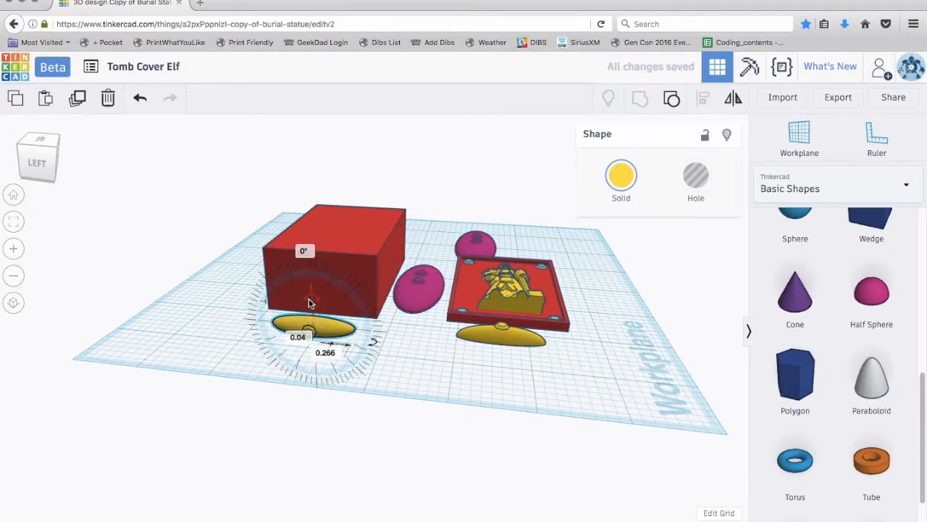
Raise the tilted yellow dome and place it against the middle of the box's short side
click(309, 303)
drag(310, 304, 311, 278)
drag(333, 307, 338, 297)
click(324, 374)
right_drag(325, 374, 438, 351)
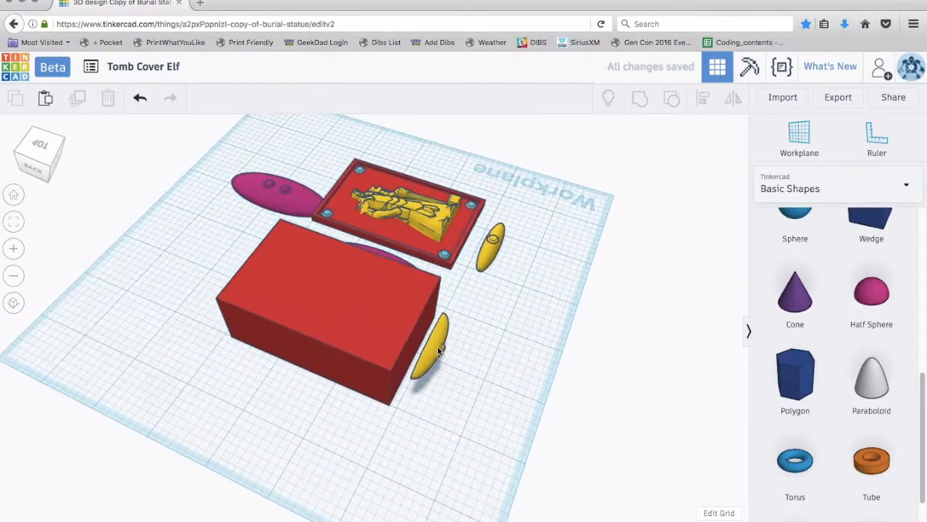
drag(436, 345, 423, 357)
click(469, 382)
right_drag(469, 382, 352, 325)
right_drag(425, 405, 331, 260)
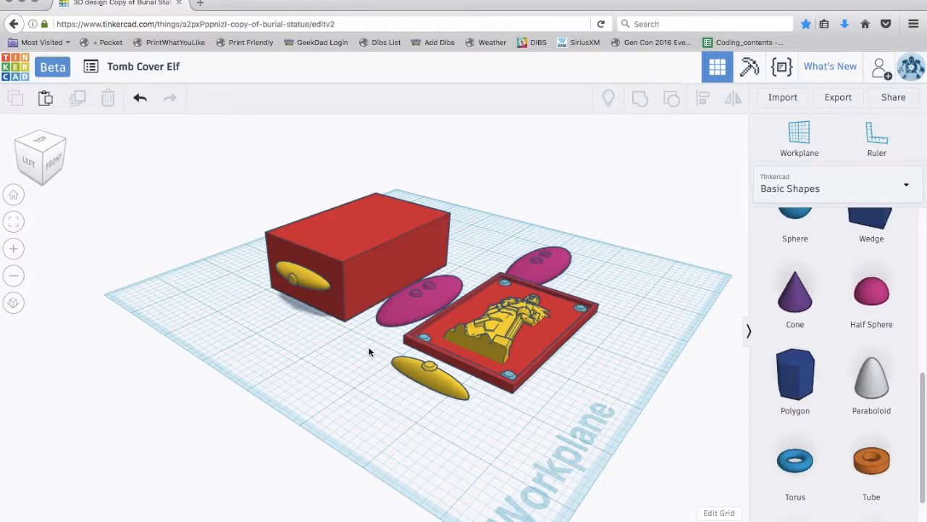
Move the small yellow dome away from the box, lower it by 0.398 onto the workplane, and place it beside the other yellow dome
drag(312, 284, 387, 362)
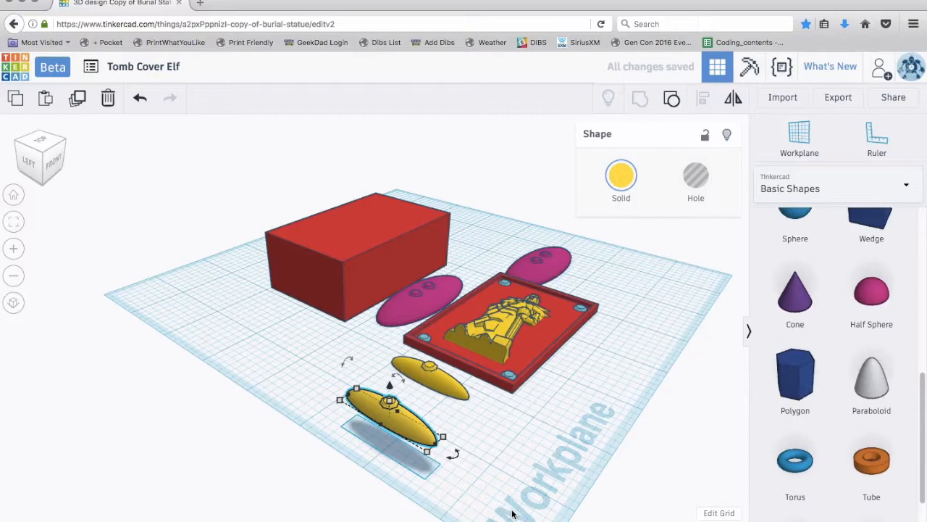
right_drag(520, 460, 421, 450)
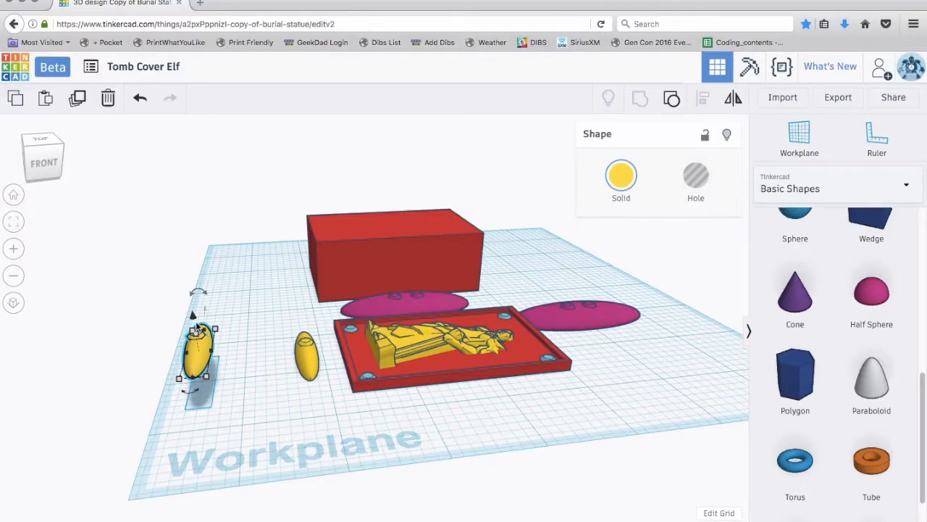
drag(192, 316, 196, 350)
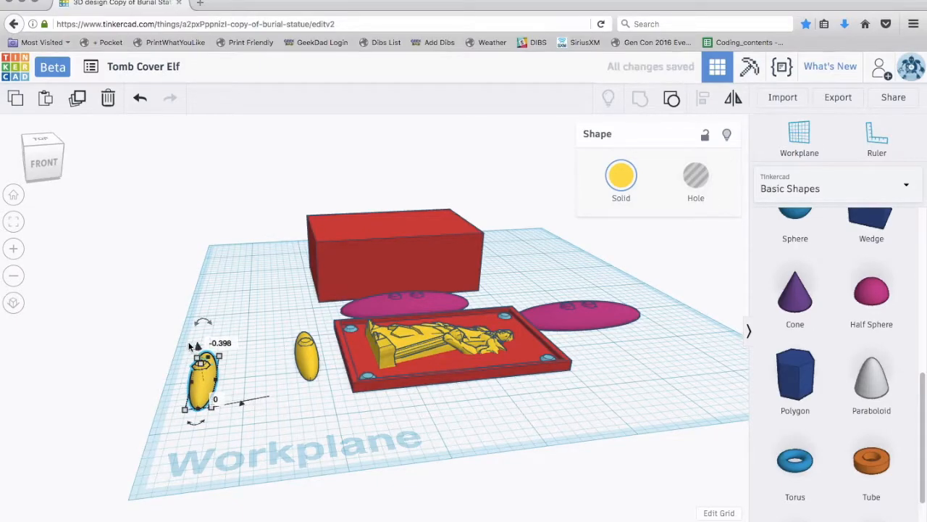
right_drag(196, 350, 410, 372)
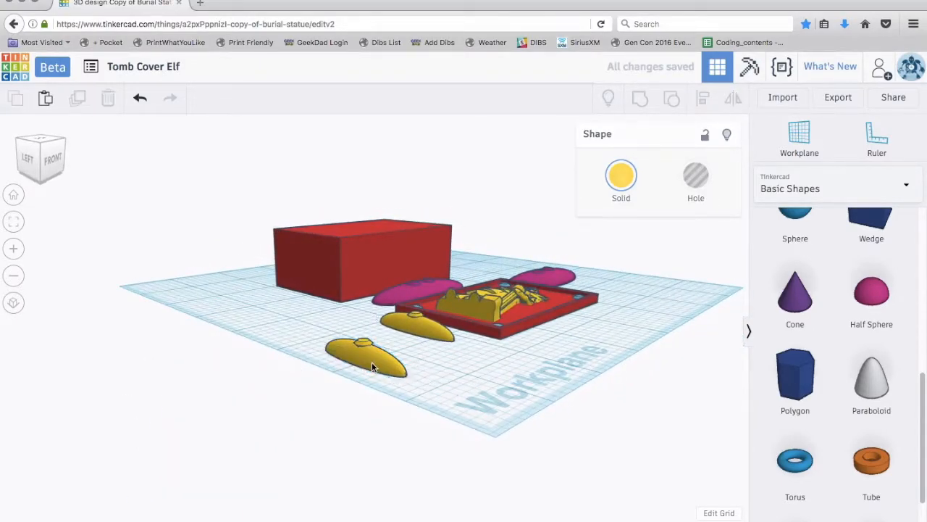
drag(372, 362, 392, 340)
Delete the large red box from the workplane
right_drag(474, 406, 549, 259)
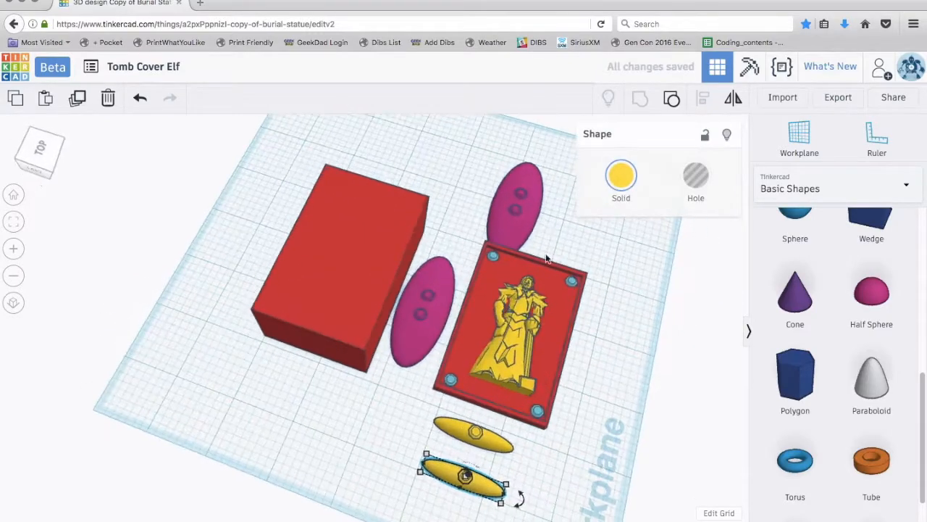
click(348, 248)
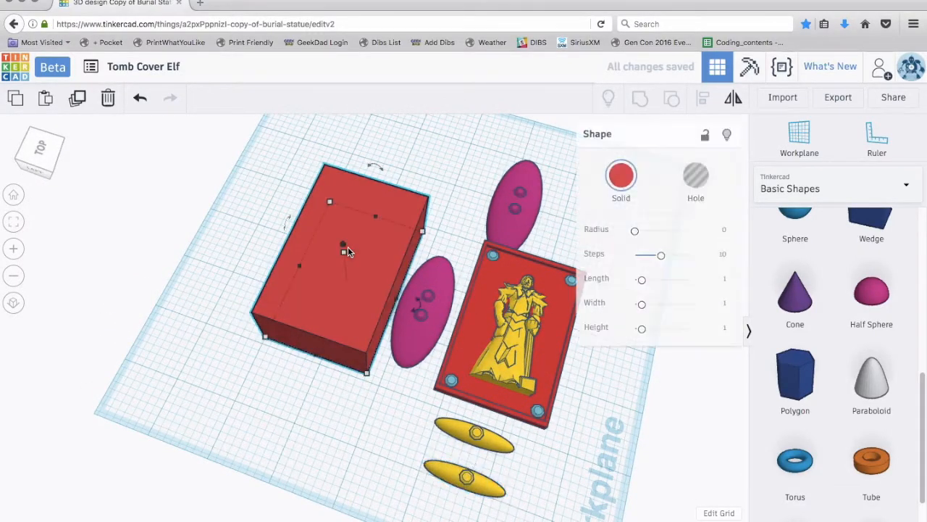
key(Delete)
Arrange the second long dome along the cover's free long side and one small yellow dome at the elf's head end
scroll(239, 342, up, 2)
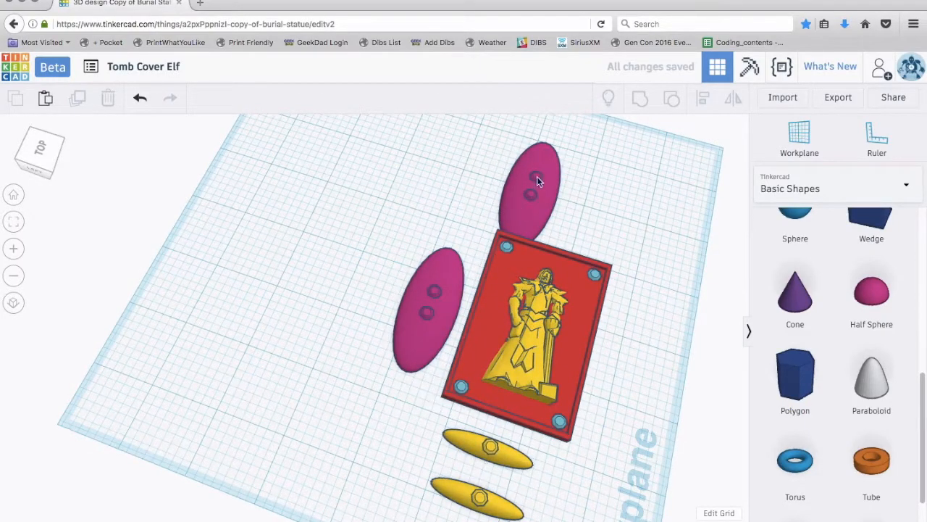
drag(523, 216, 629, 424)
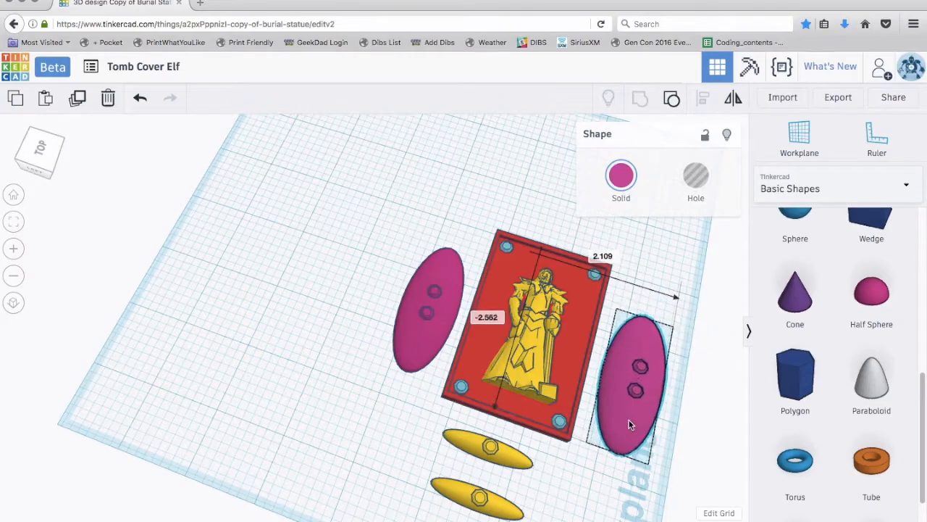
drag(516, 458, 580, 231)
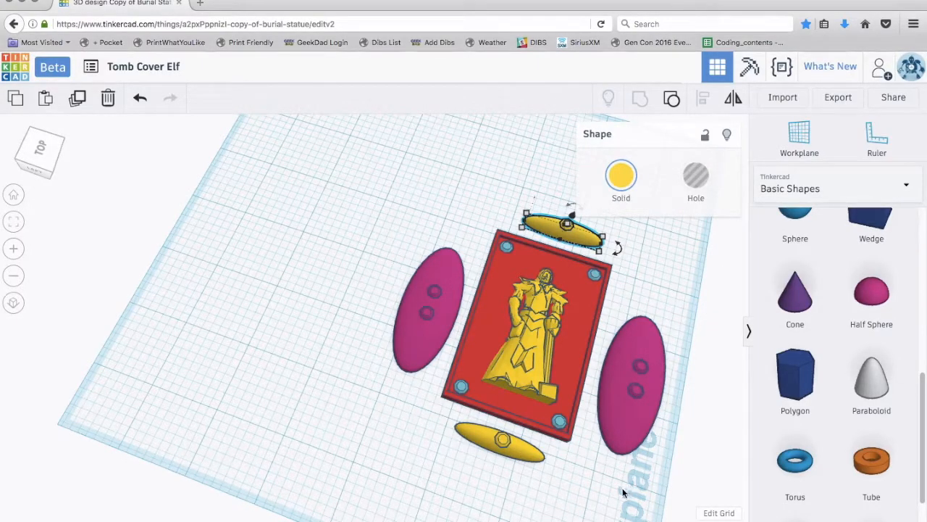
scroll(556, 161, down, 3)
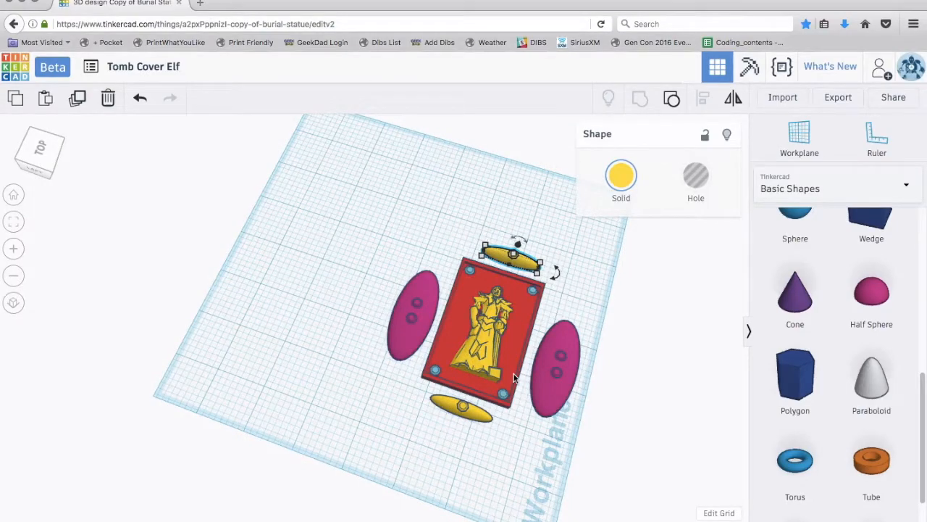
click(646, 376)
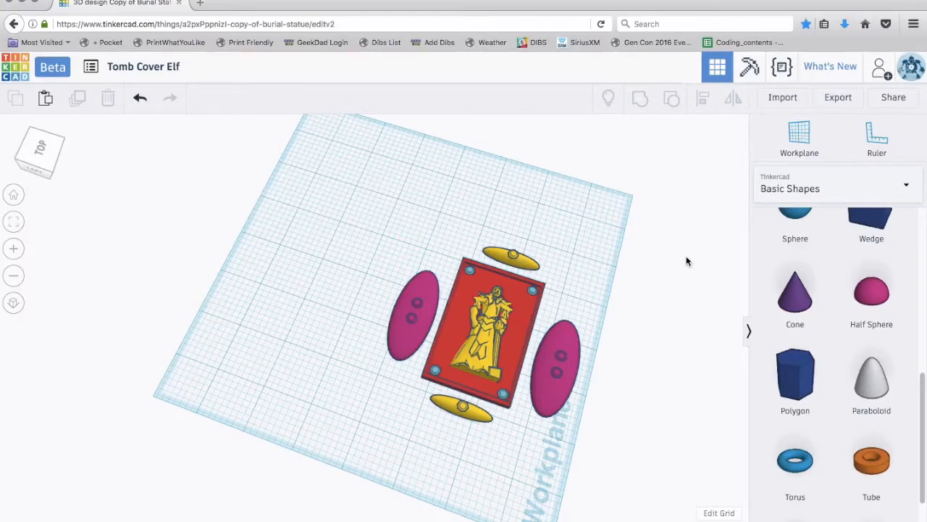
Export everything in the design as an STL and save the file Tomb Cover Elf.stl
click(841, 99)
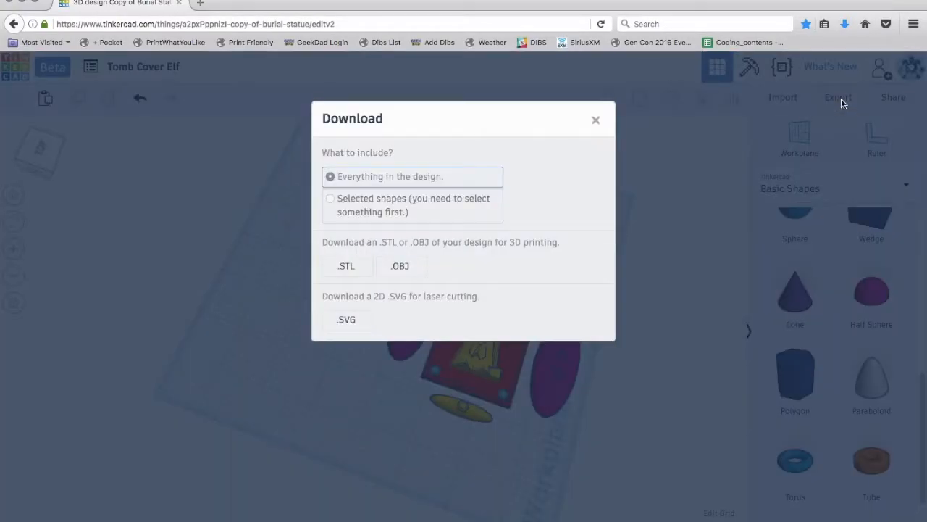
click(346, 267)
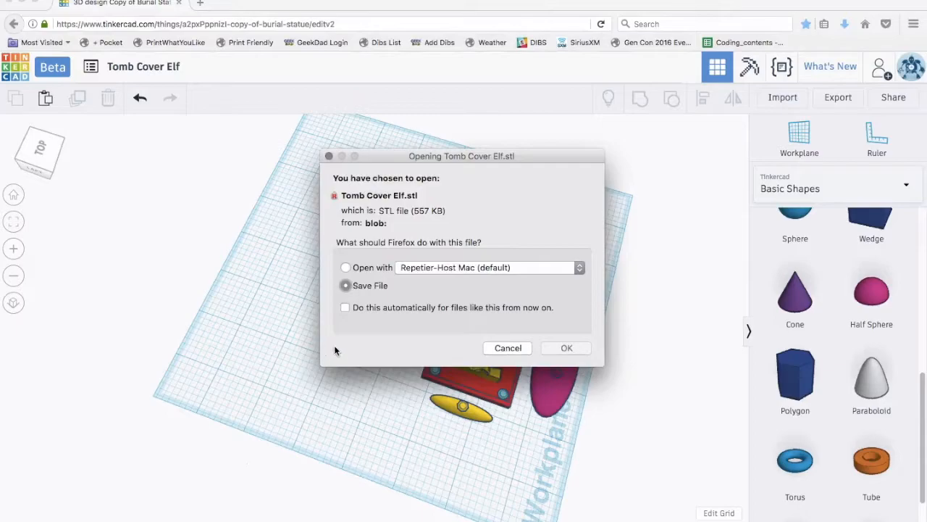
click(558, 350)
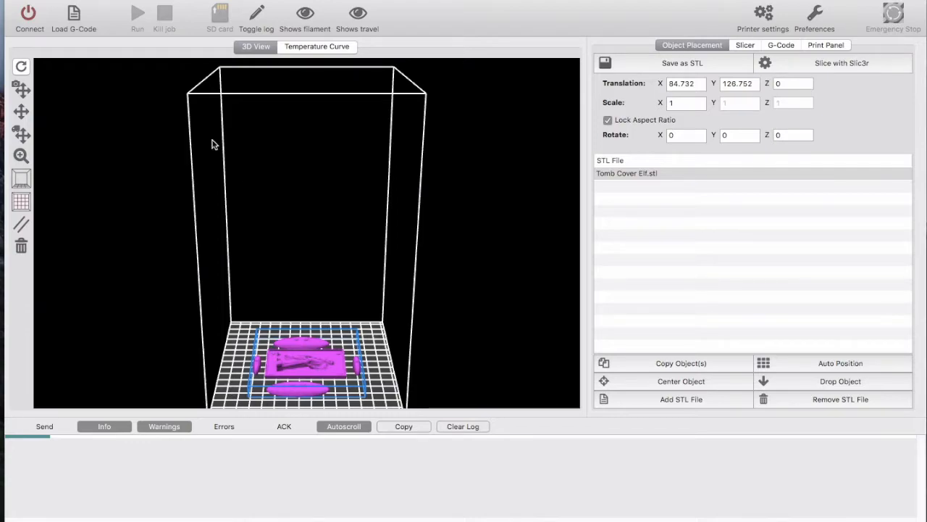
Switch to Repetier-Host, connect to the printer, and turn on heating for Extruder 1
click(28, 16)
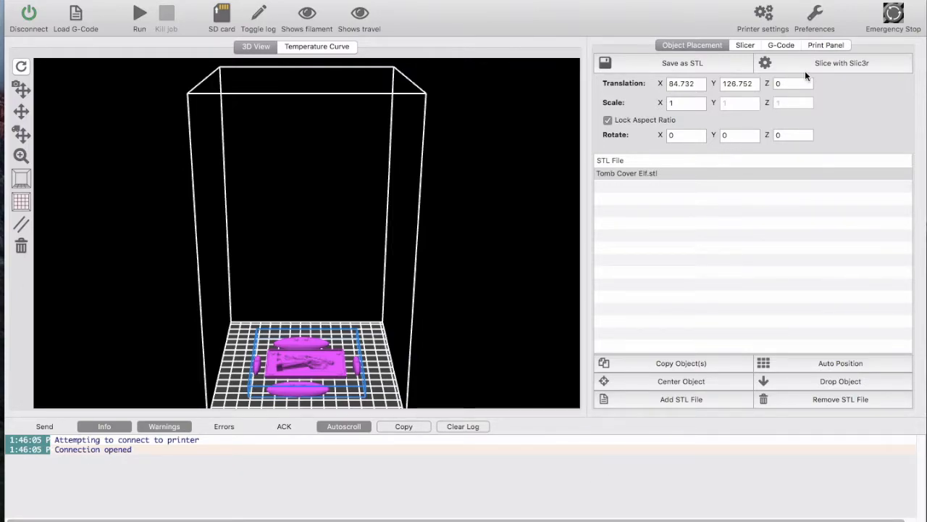
click(823, 46)
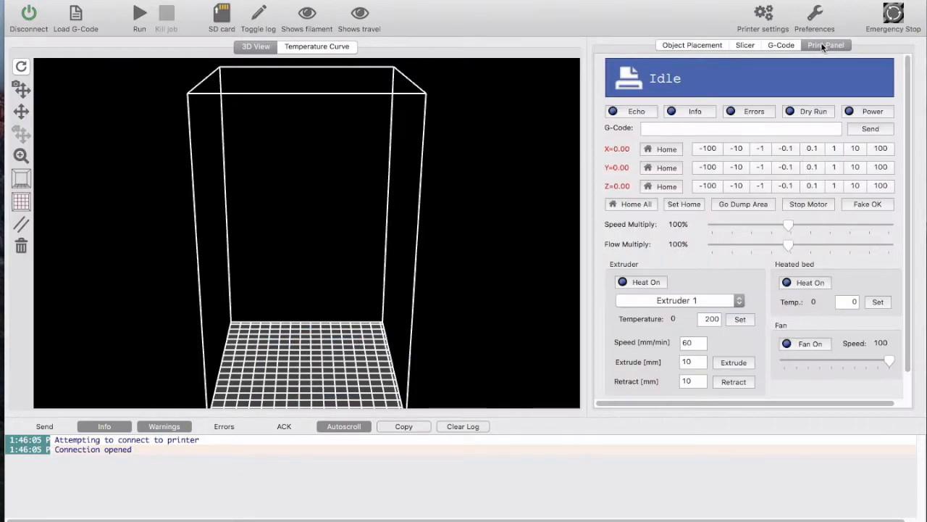
click(656, 283)
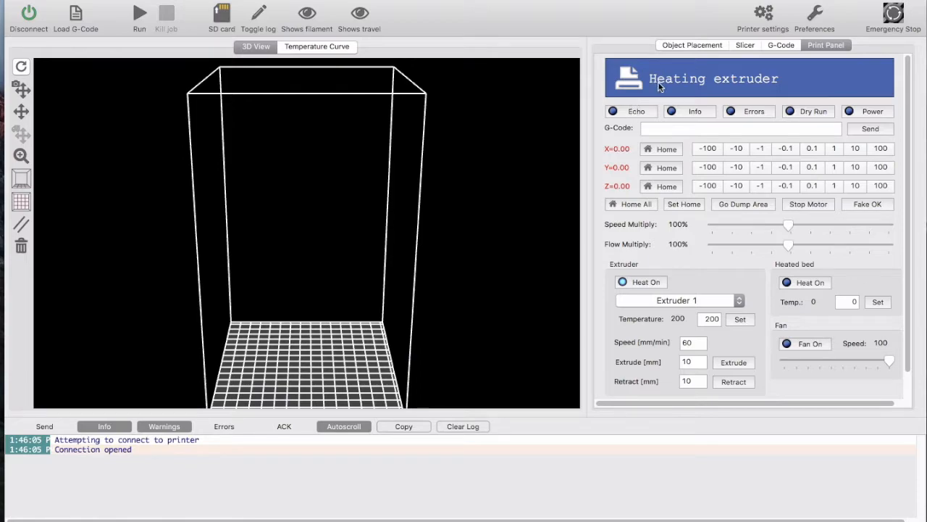
Slice the Tomb Cover Elf.stl model with Slic3r
click(697, 46)
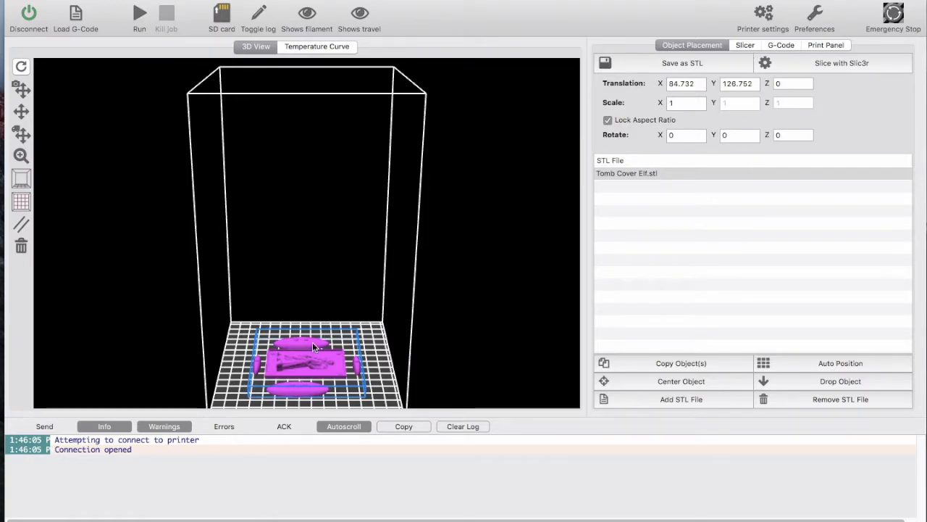
click(743, 45)
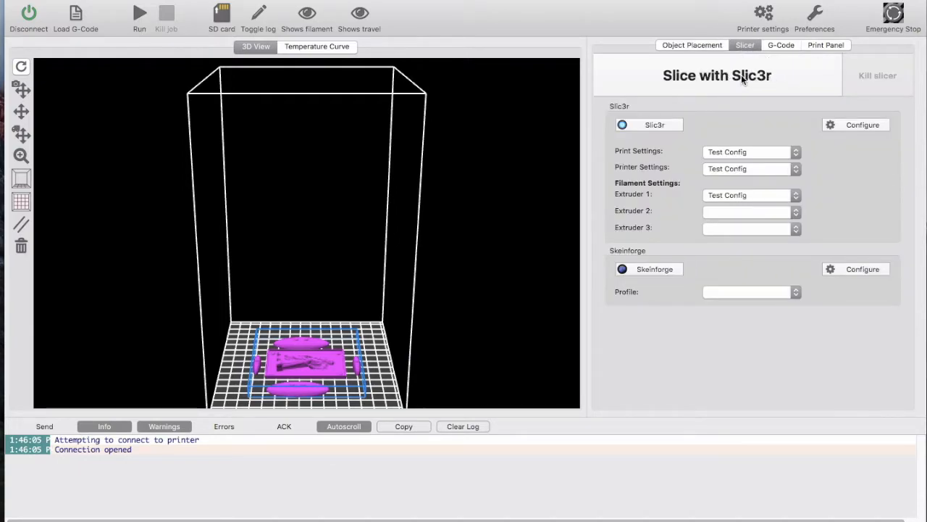
click(741, 75)
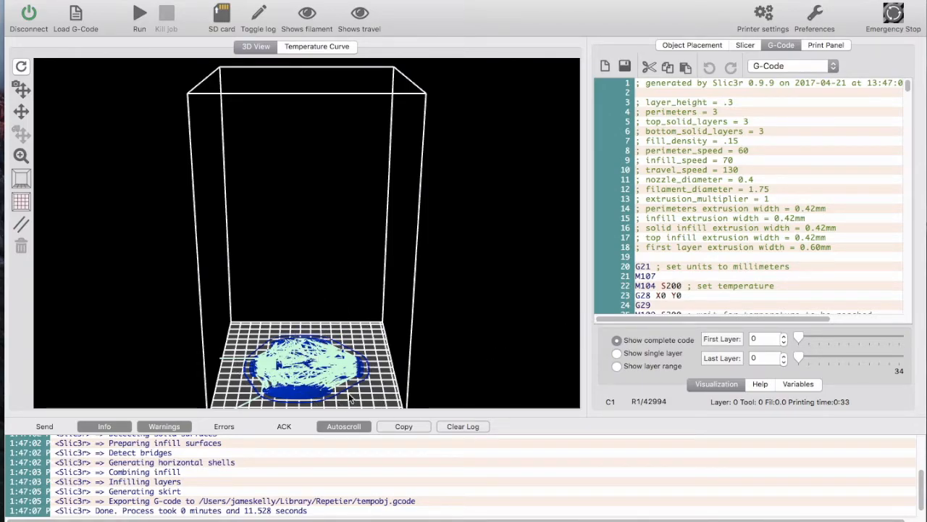
Set the temperature of Extruder 1 to 205
click(827, 46)
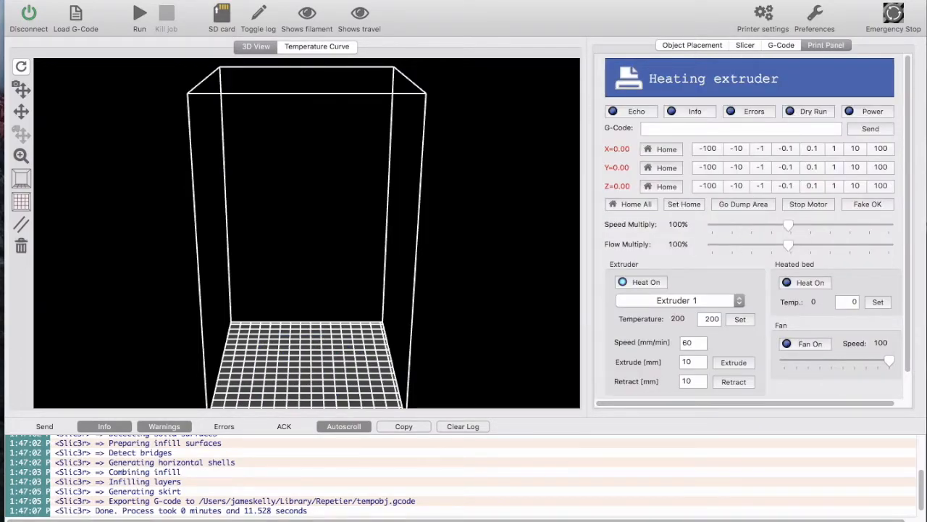
double_click(706, 320)
text(205)
click(740, 319)
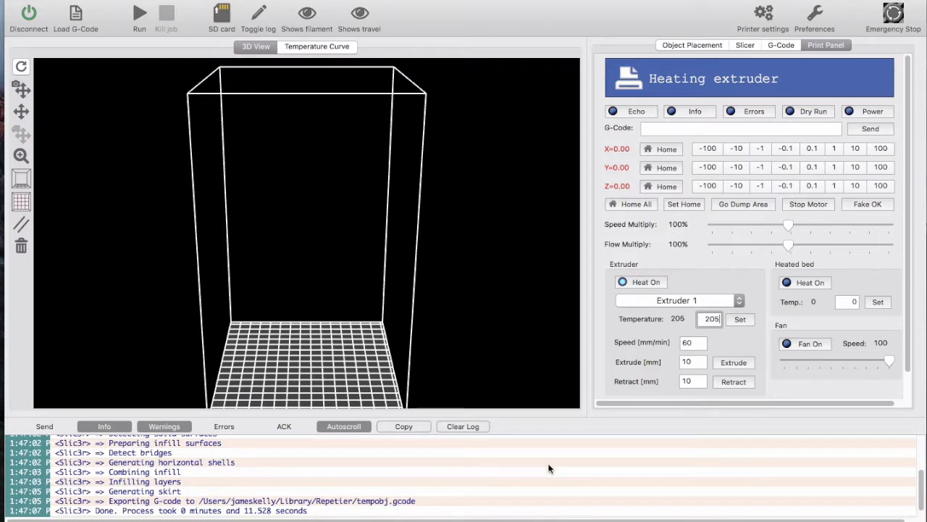